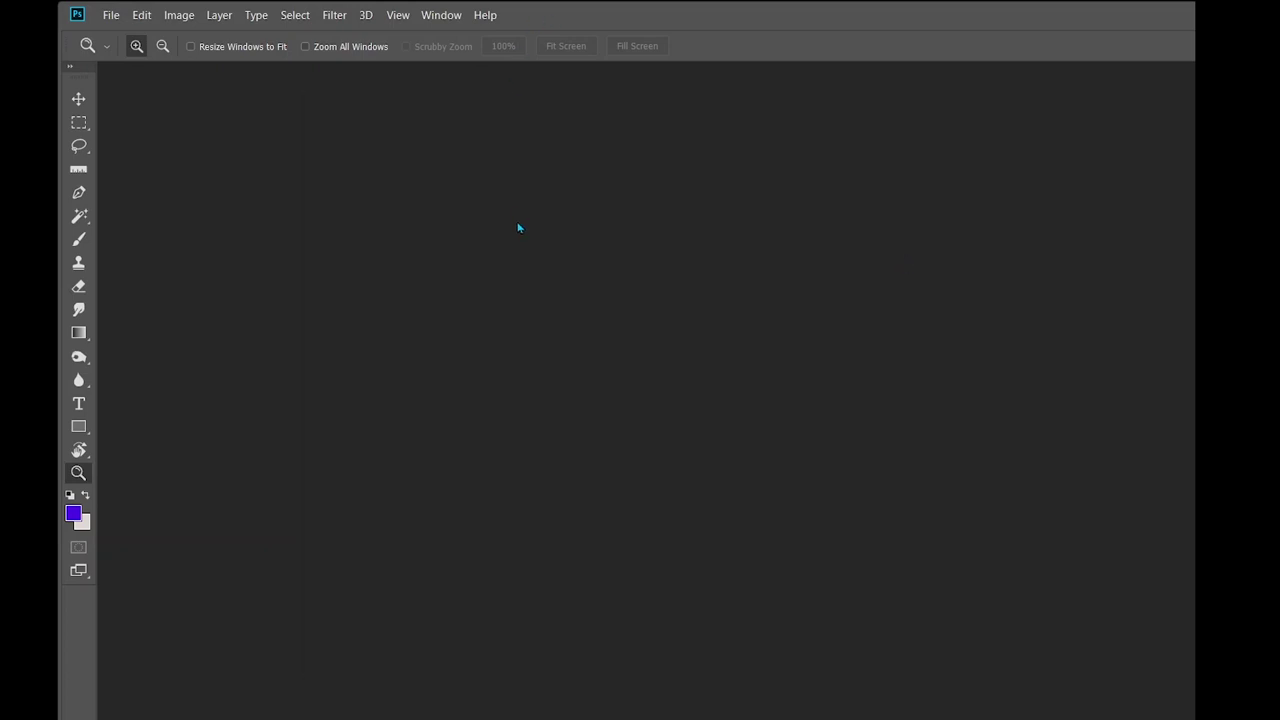
Reset the foreground and background swatches to default black and white with D
key(d)
Launch File > Import > WIA Support… and start acquiring an image from the scanner
click(110, 18)
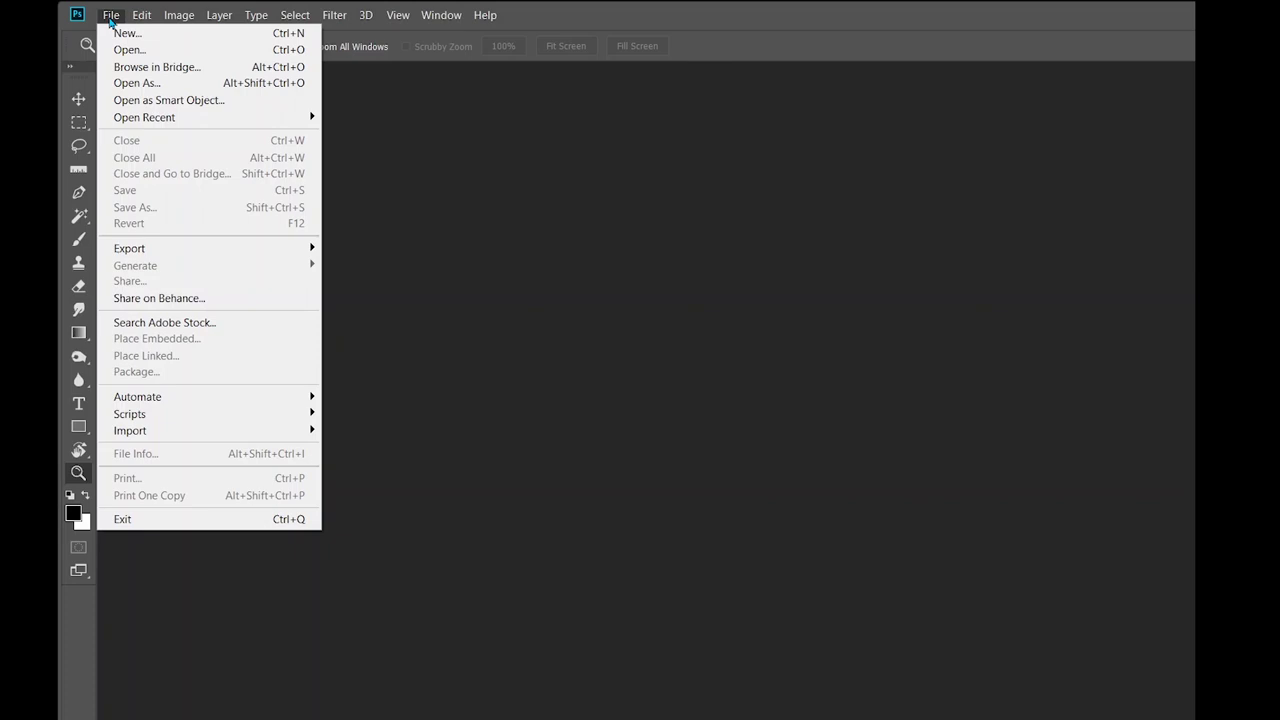
mouse_move(256, 15)
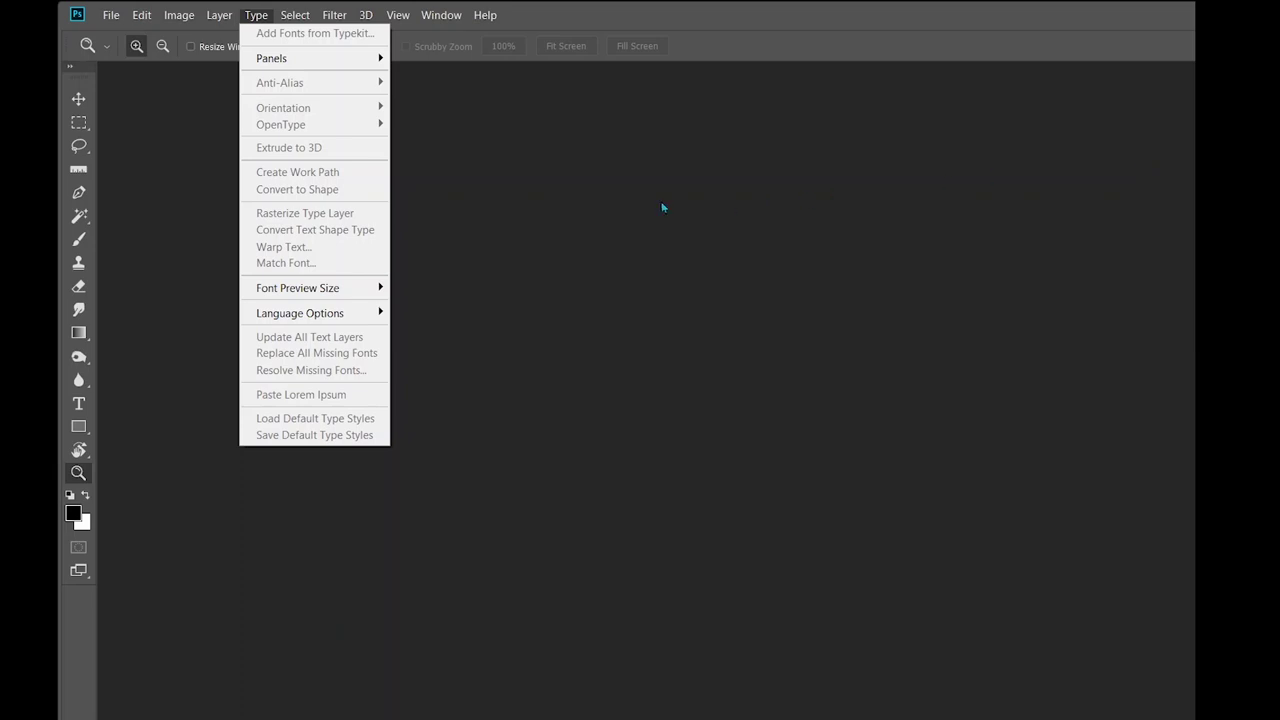
click(529, 210)
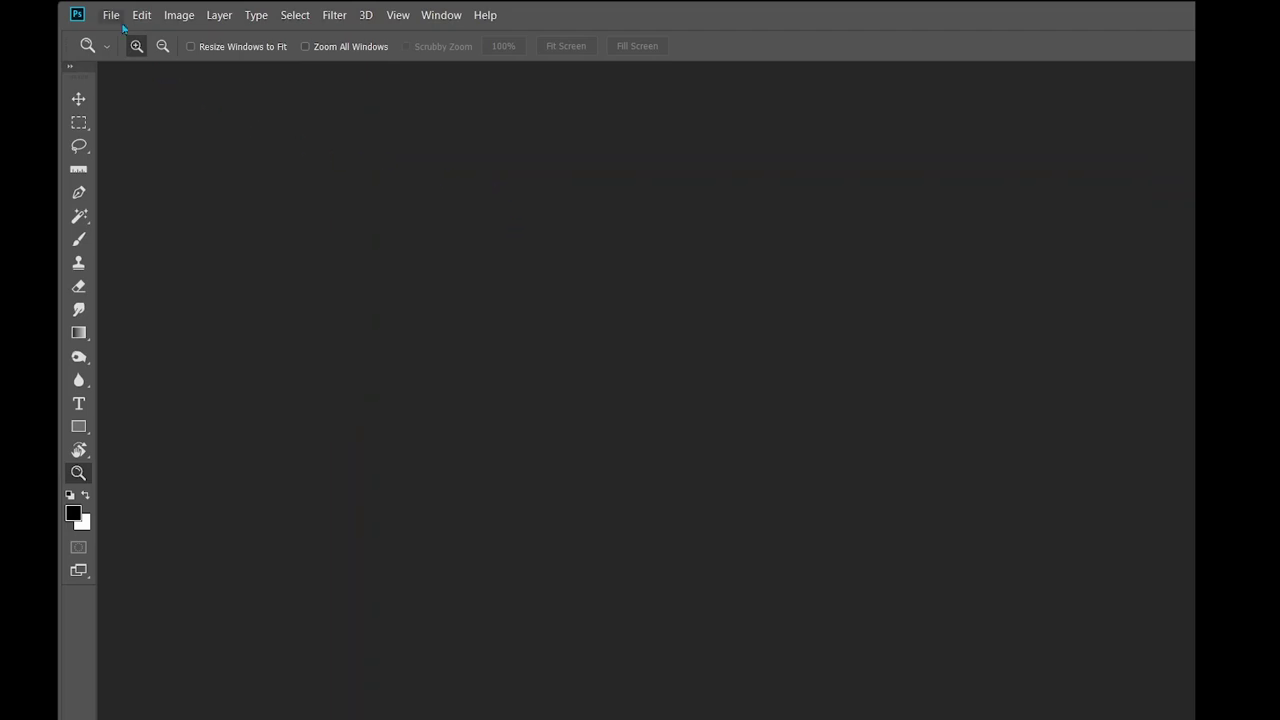
click(178, 15)
click(178, 15)
click(119, 16)
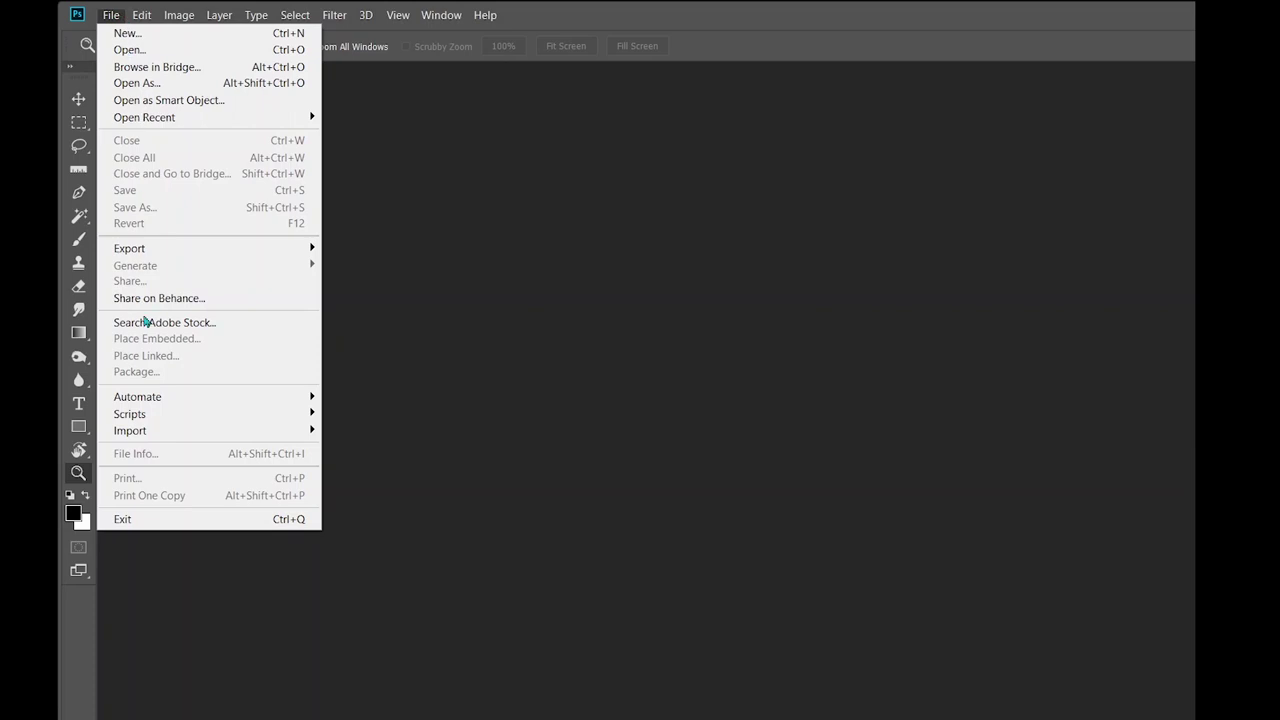
mouse_move(150, 432)
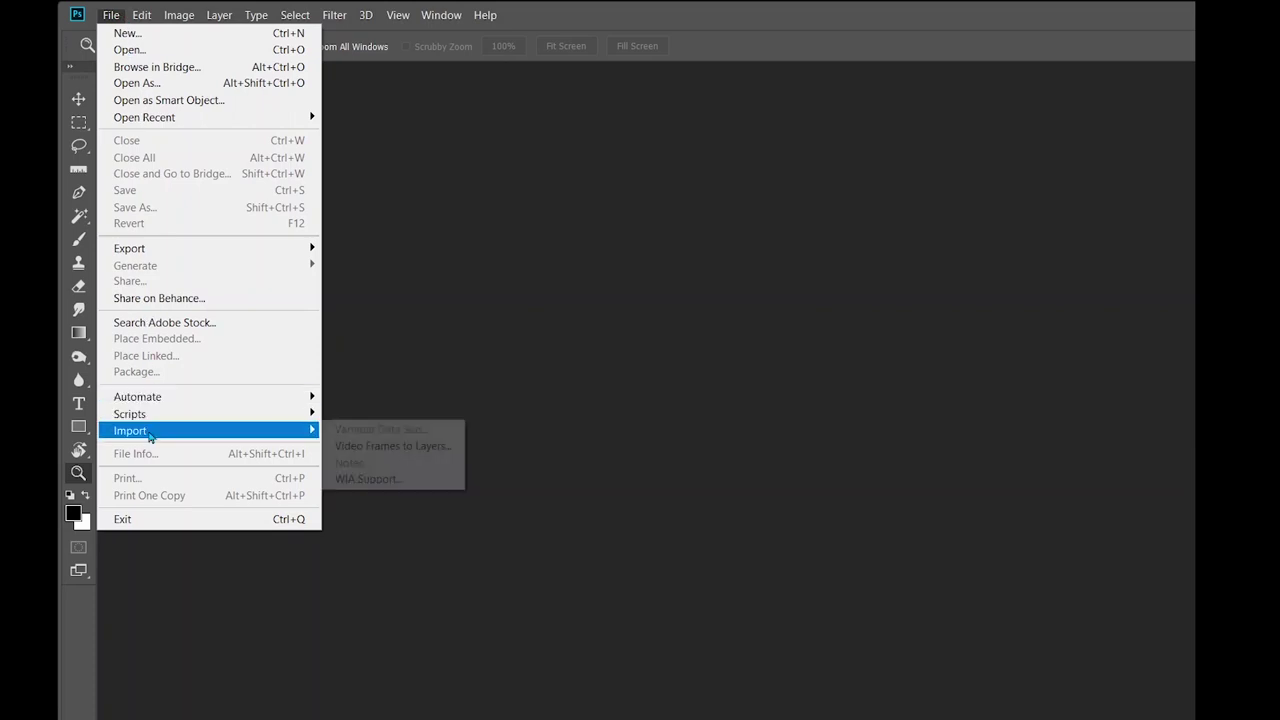
click(388, 480)
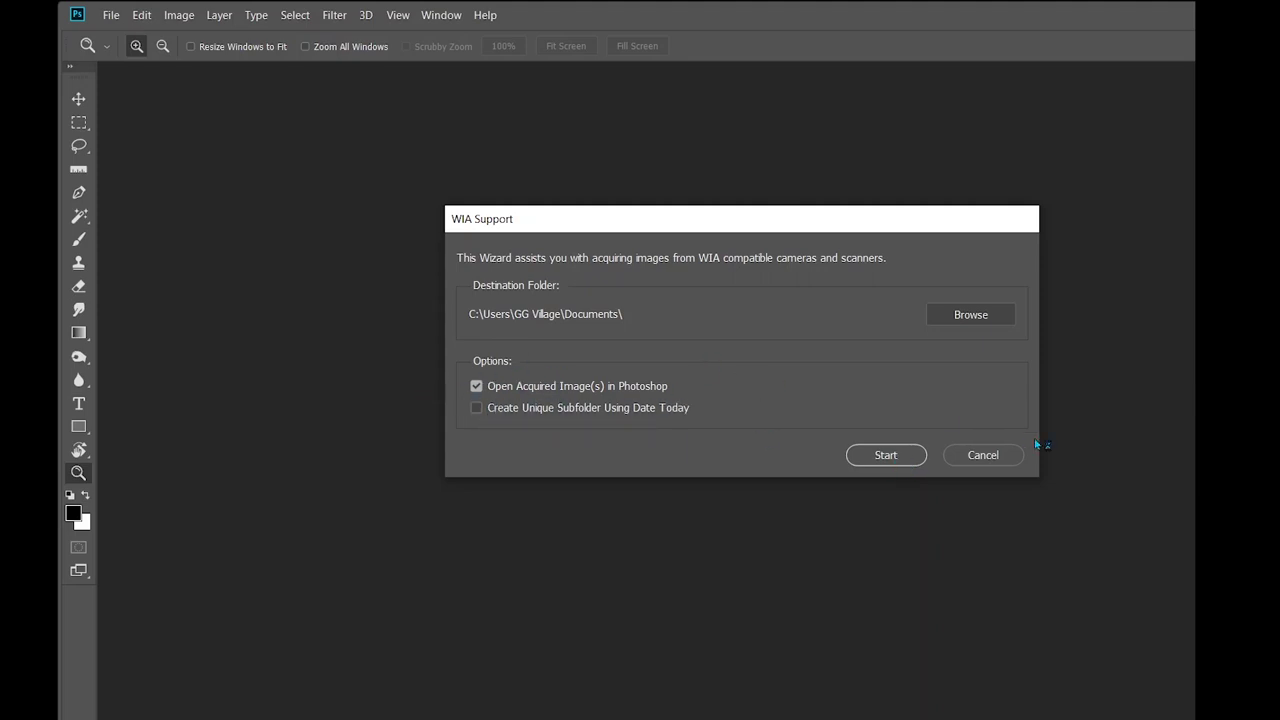
click(884, 456)
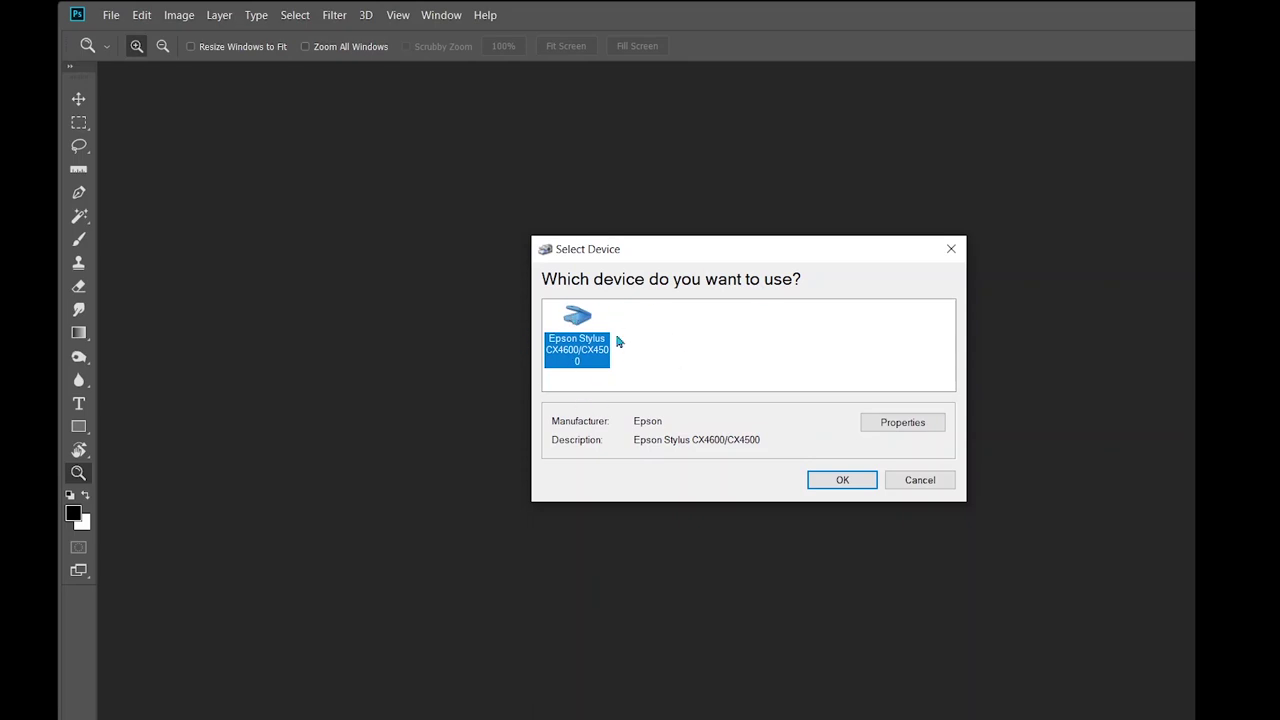
Choose the Epson Stylus CX4600/CX4500 as the scanning device and confirm
click(843, 479)
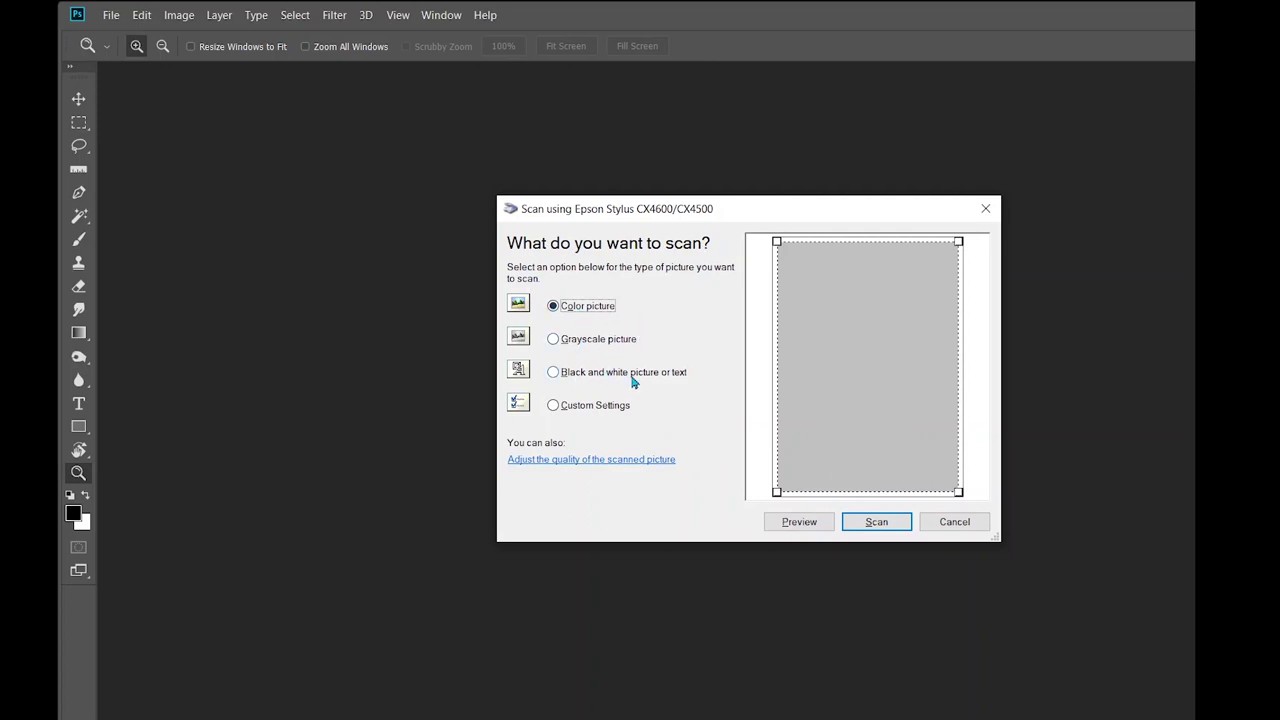
Choose Custom Settings and enter a 600 DPI resolution in the advanced quality options, keeping colour
click(555, 406)
click(566, 460)
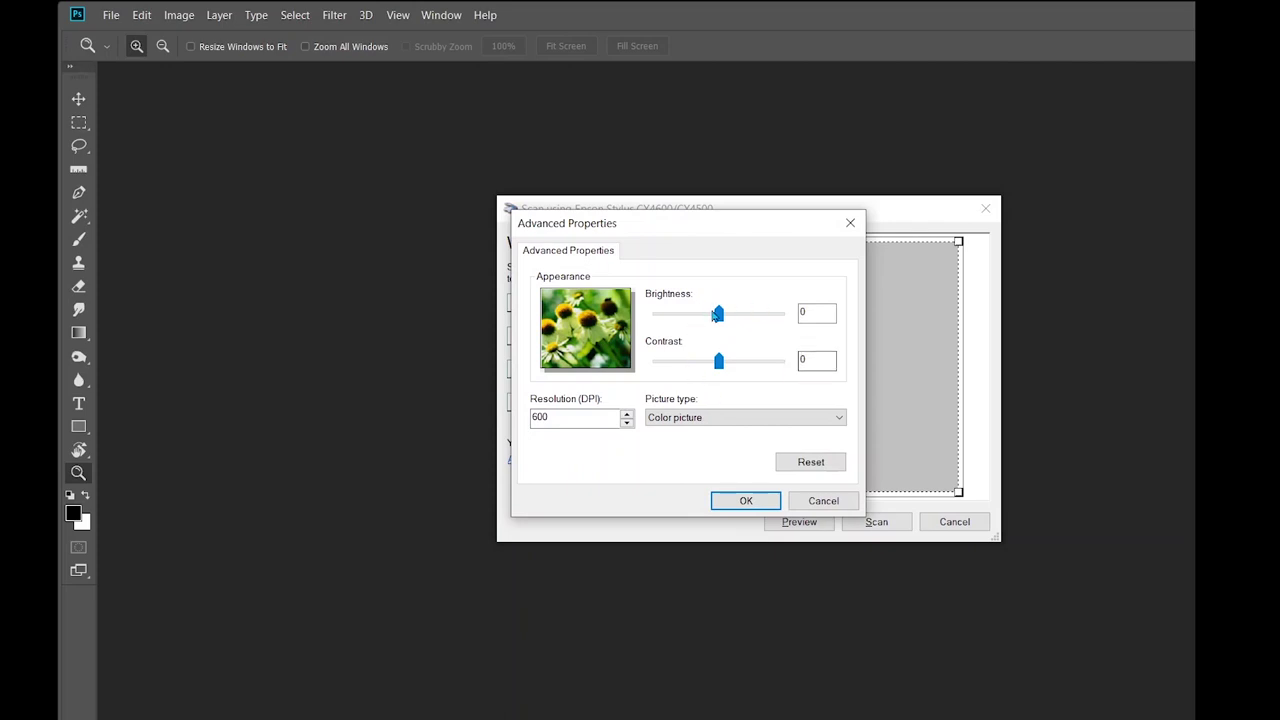
click(710, 419)
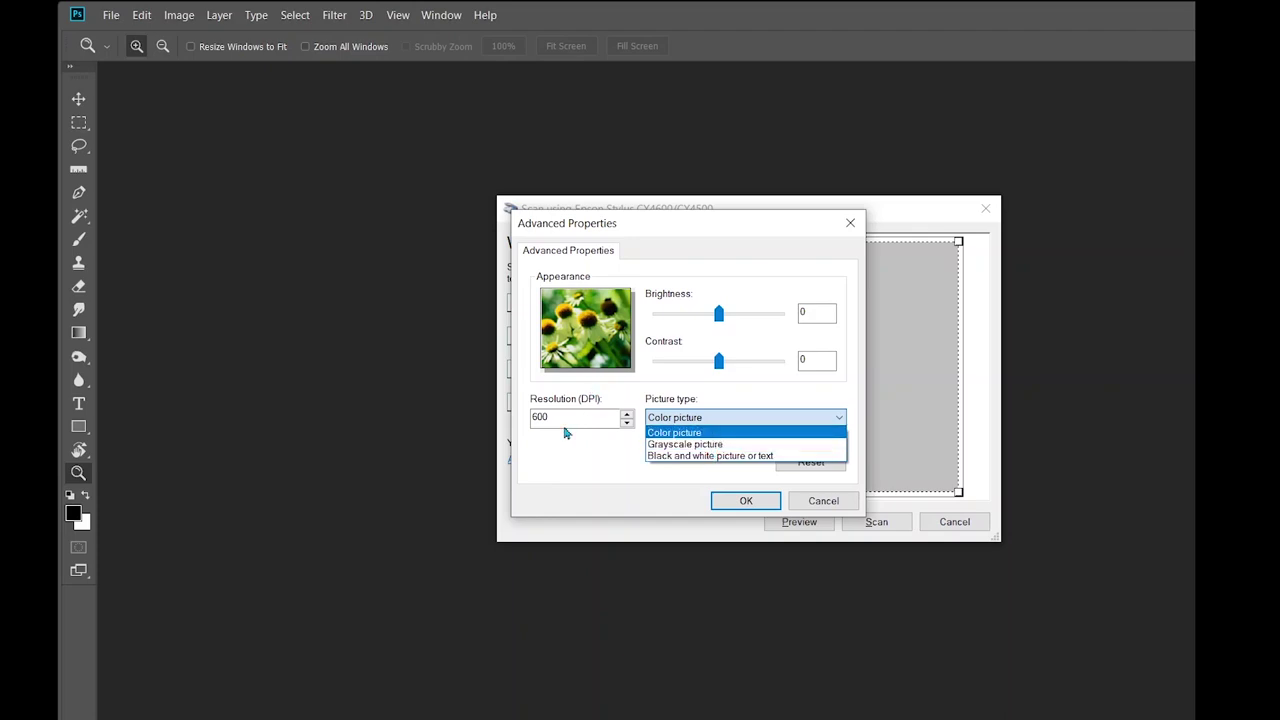
click(628, 422)
click(593, 420)
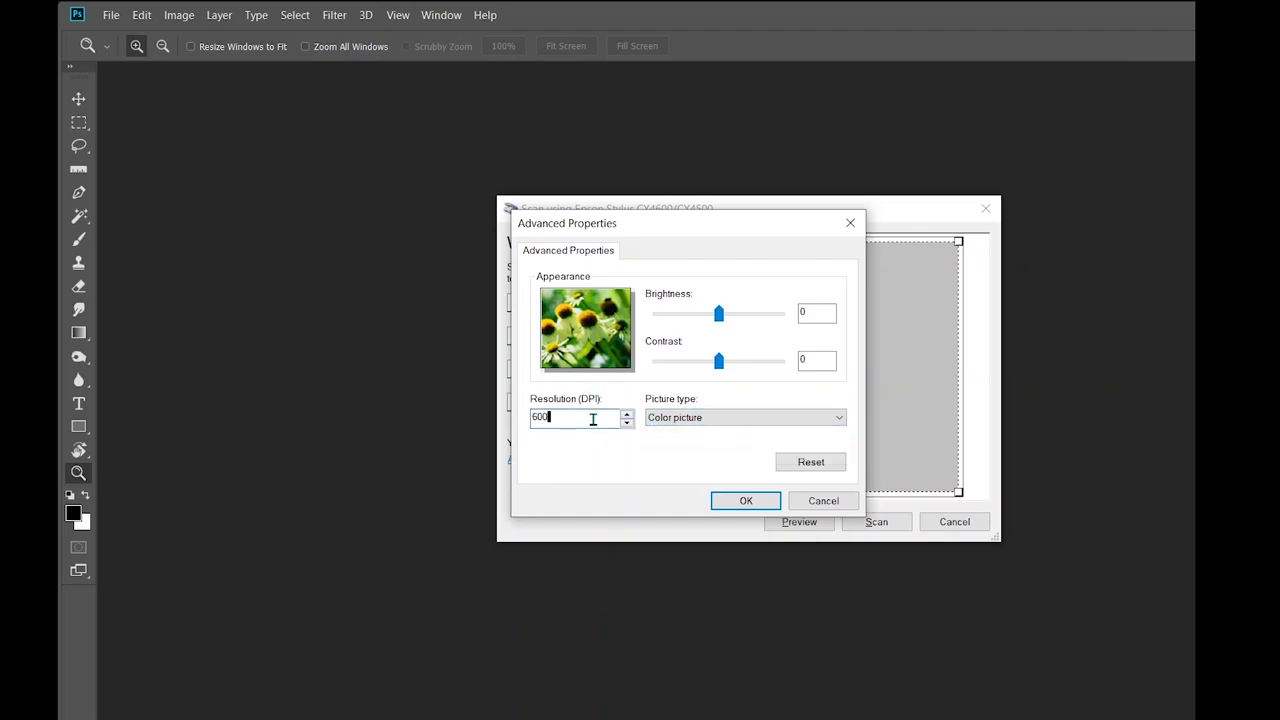
click(627, 424)
drag(610, 421, 509, 424)
text(600)
Confirm the quality settings, tighten the scan area around the artwork, and scan it
click(741, 505)
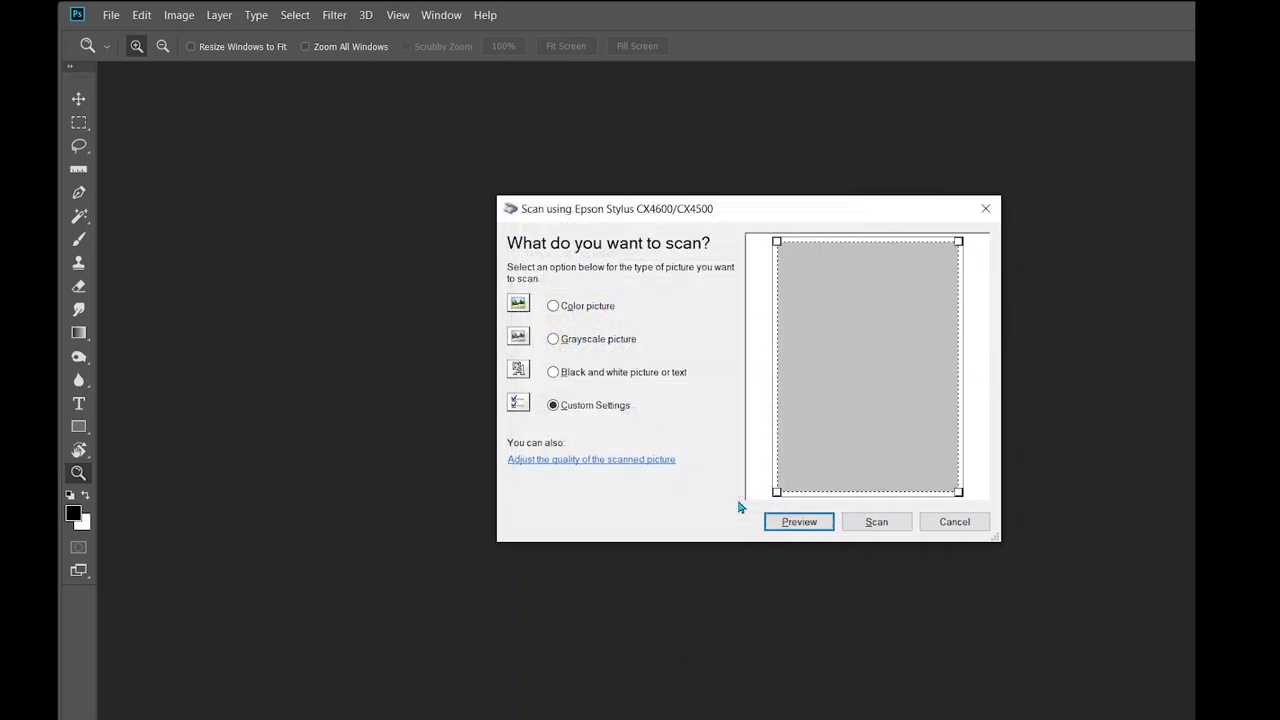
drag(956, 490, 1014, 566)
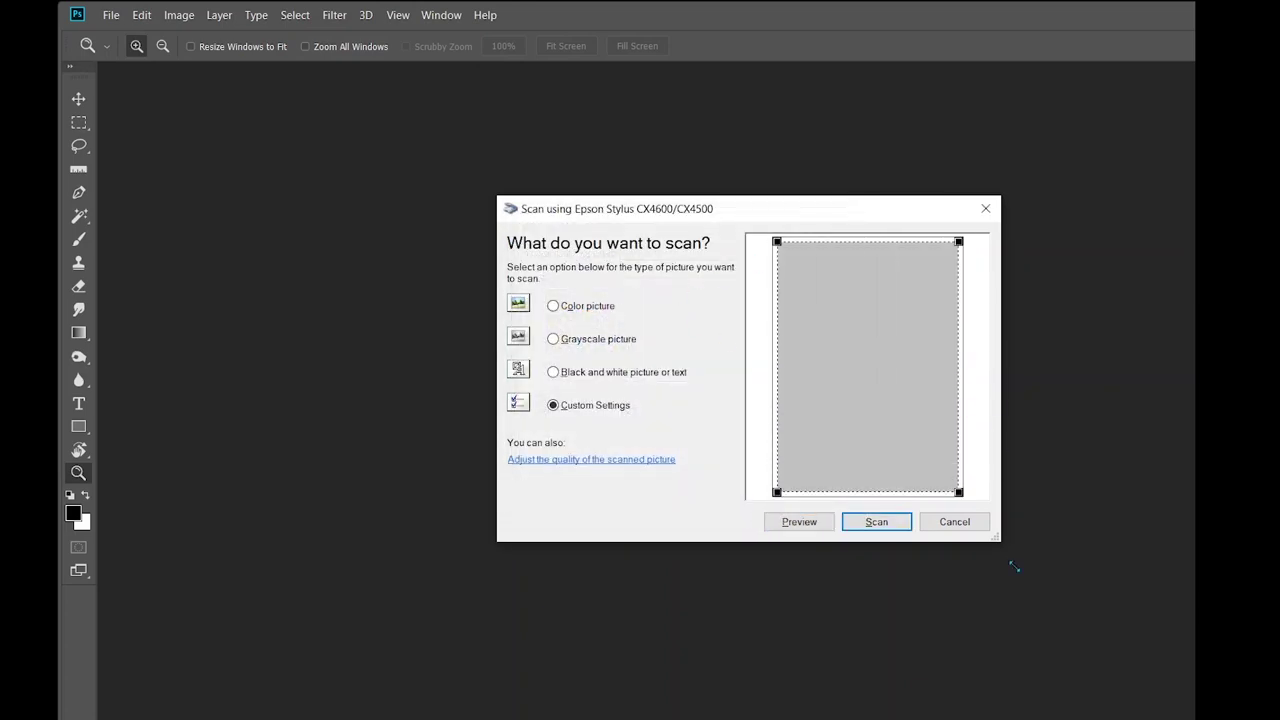
click(876, 522)
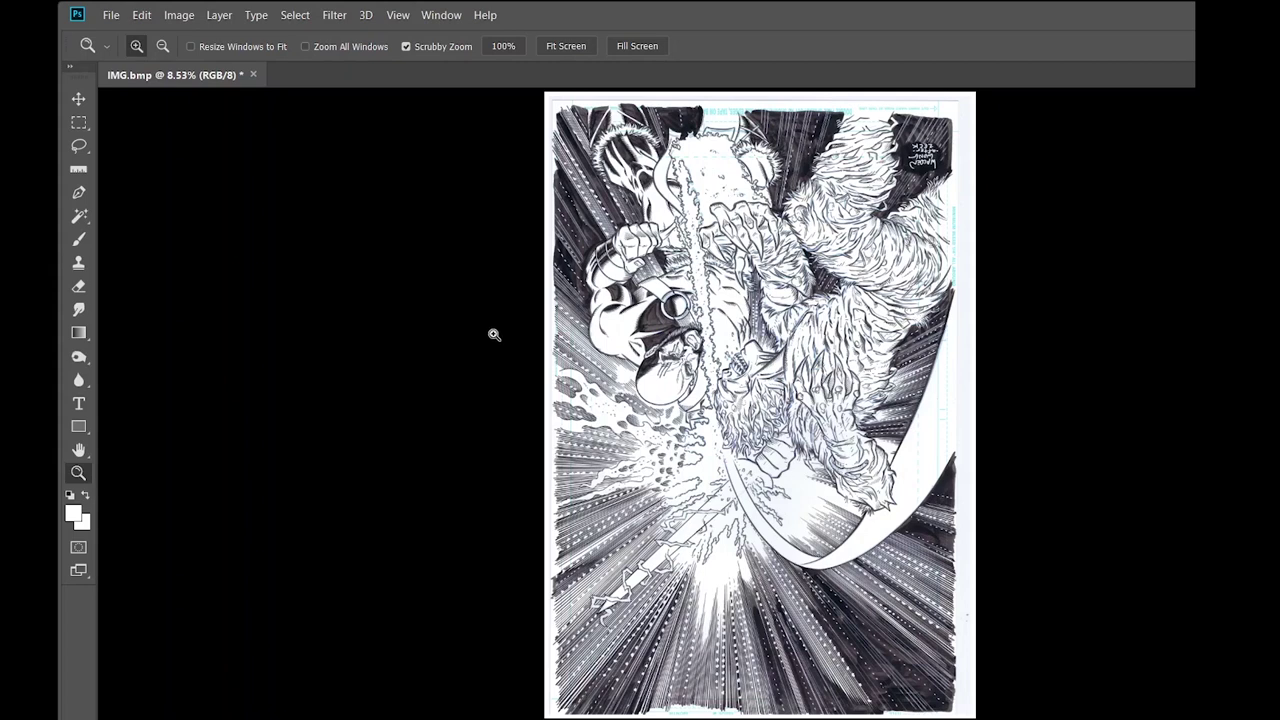
Rotate the scanned image 180° so the cover artwork stands upright
click(182, 16)
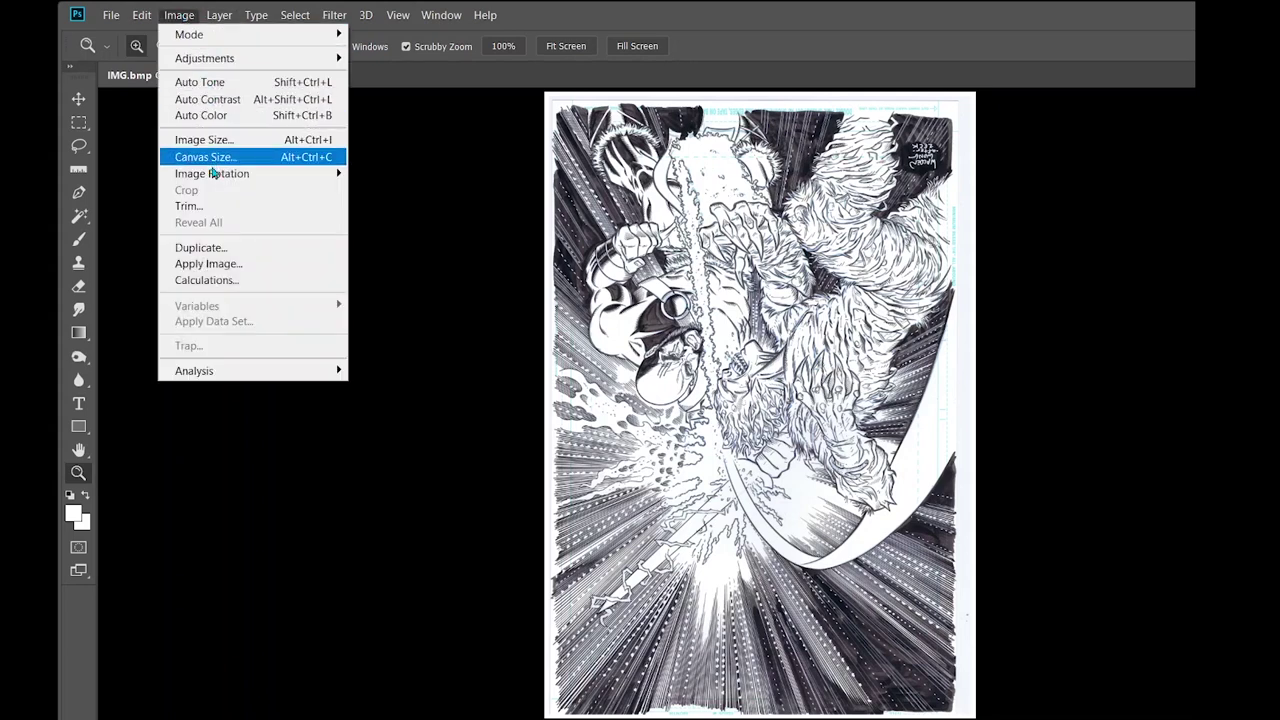
mouse_move(212, 174)
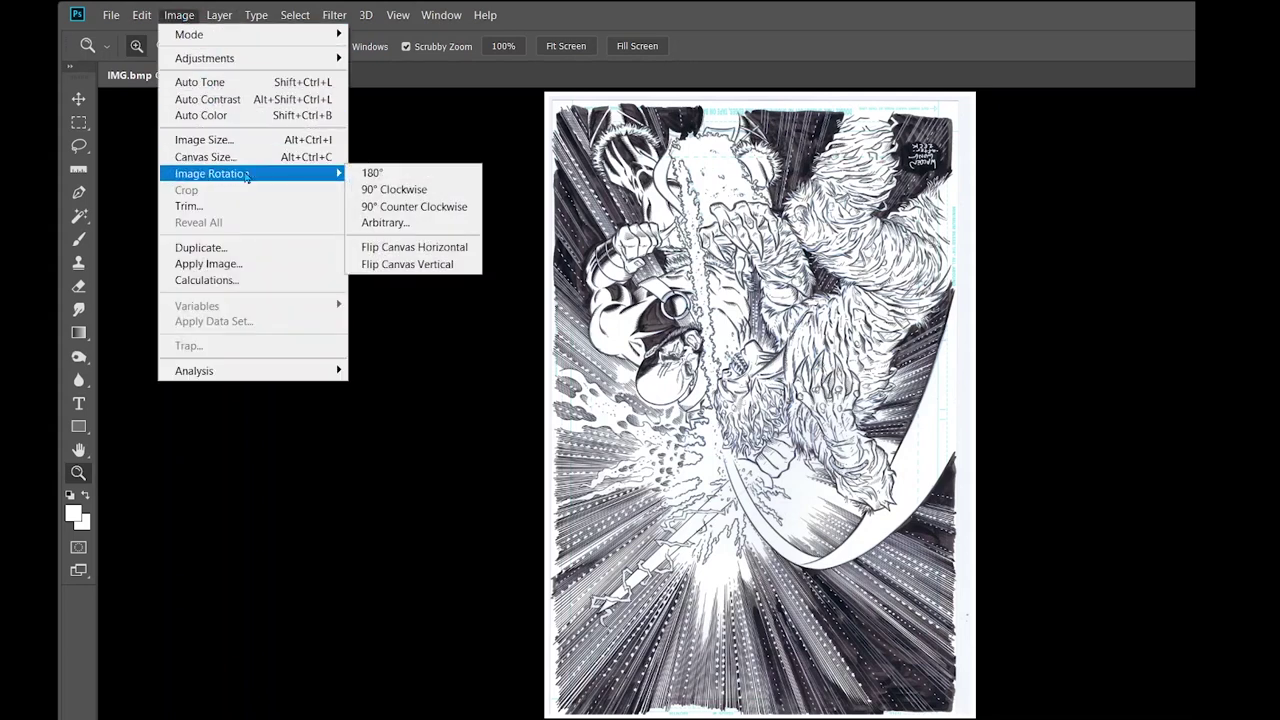
click(372, 174)
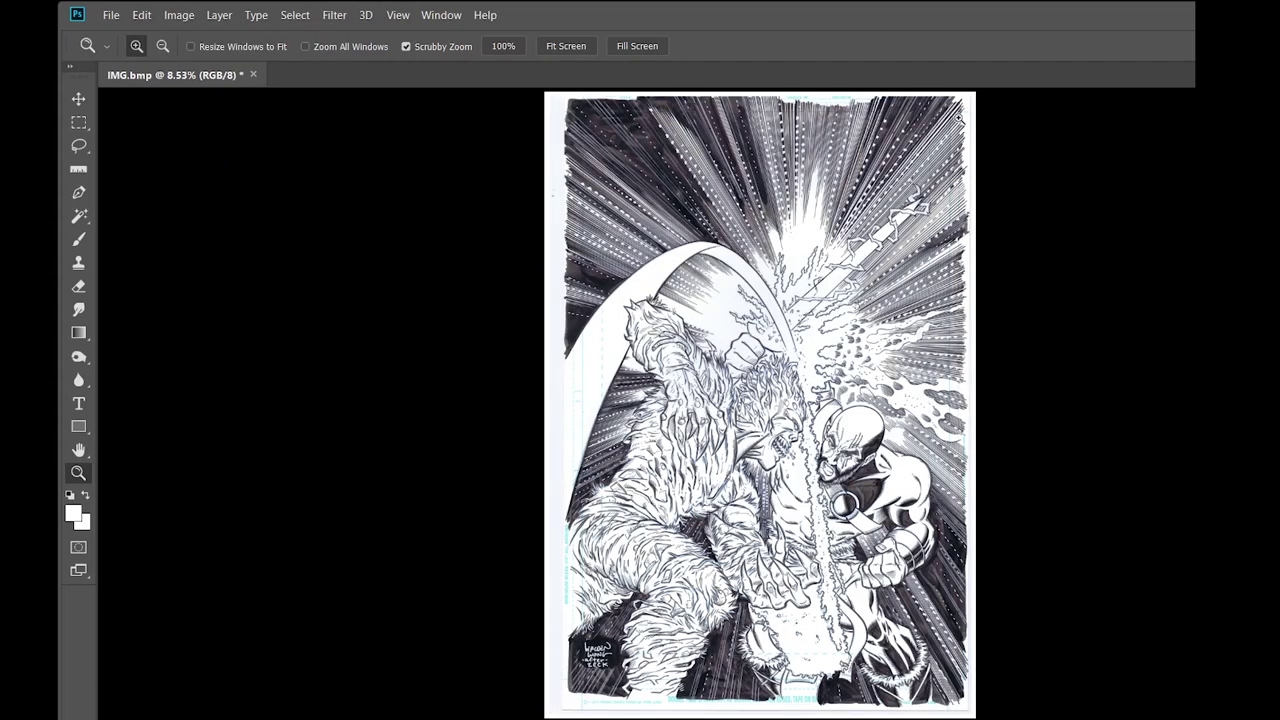
mouse_move(800, 112)
mouse_down()
mouse_move(895, 108)
mouse_move(881, 178)
mouse_up()
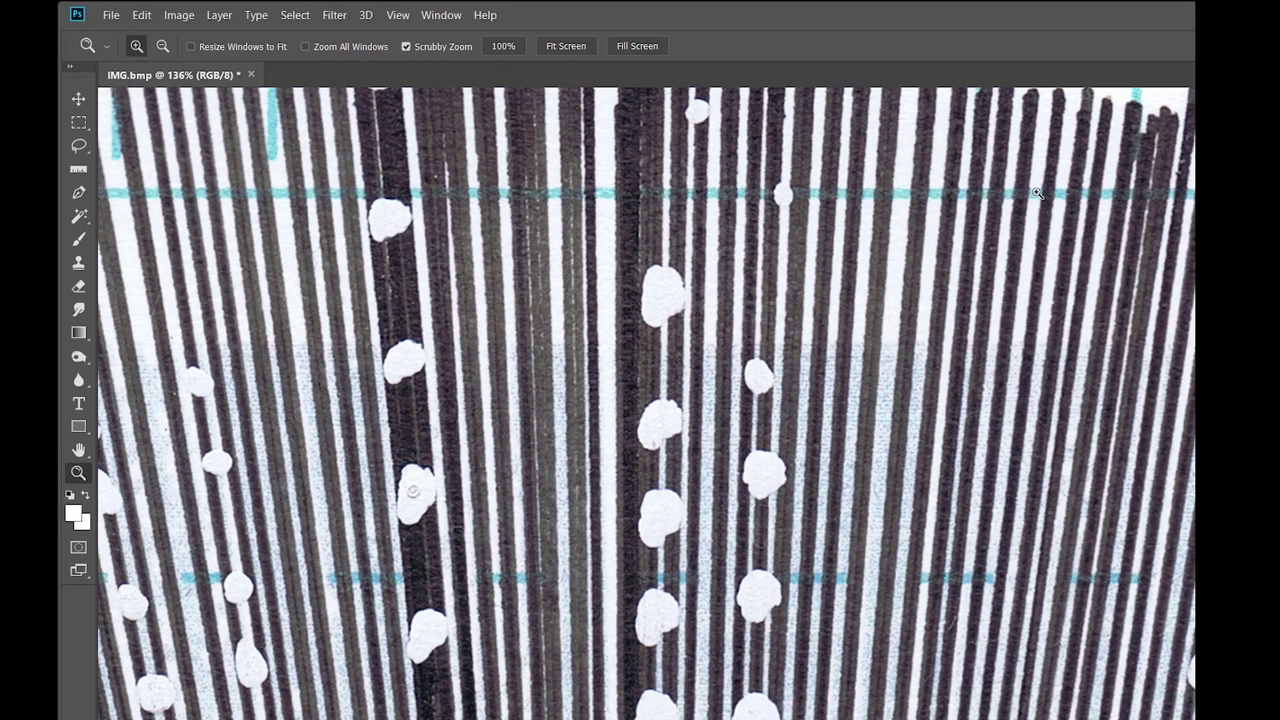
Measure the blue guide line's tilt with the Ruler, then rotate the canvas 0.1° counter-clockwise
click(84, 175)
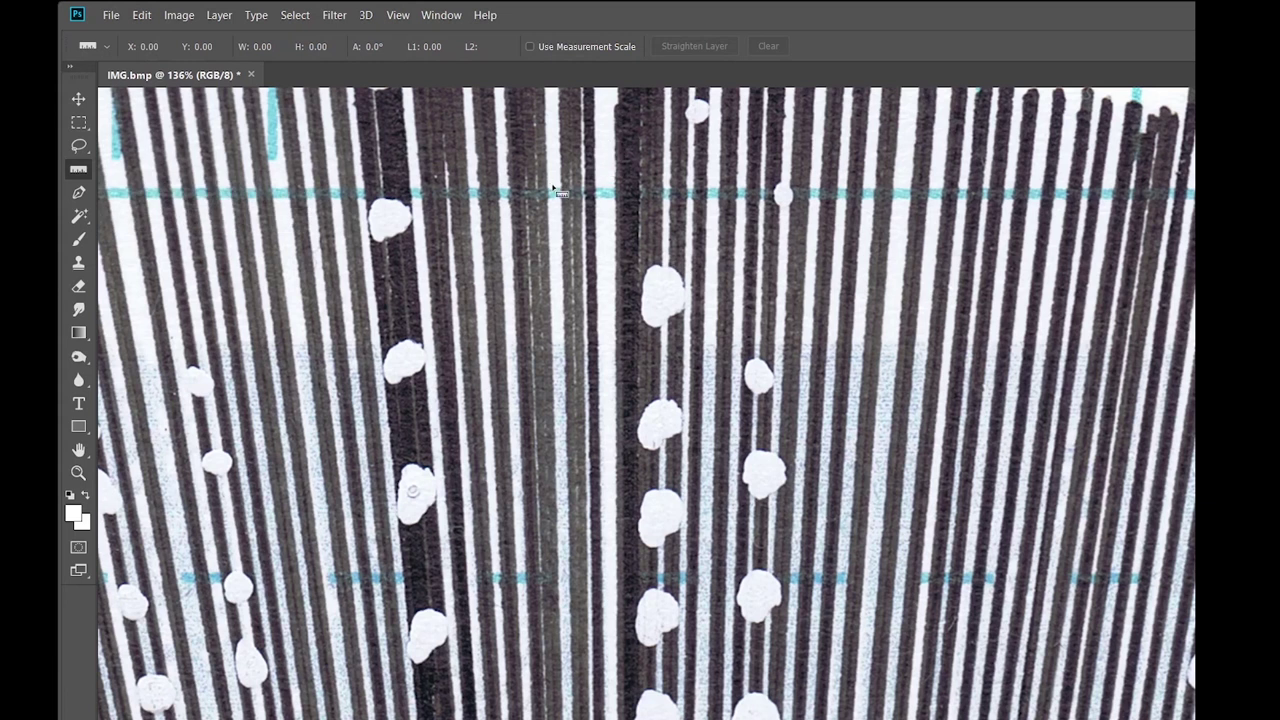
drag(552, 188, 1194, 189)
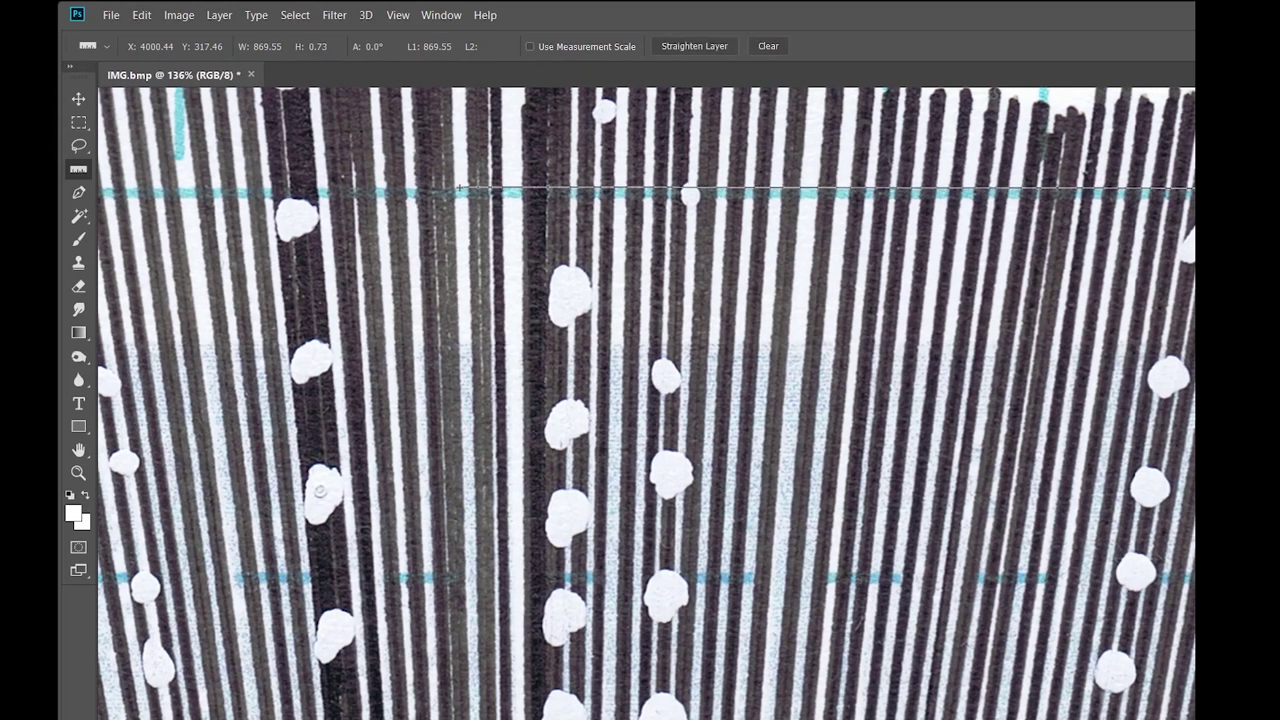
click(179, 14)
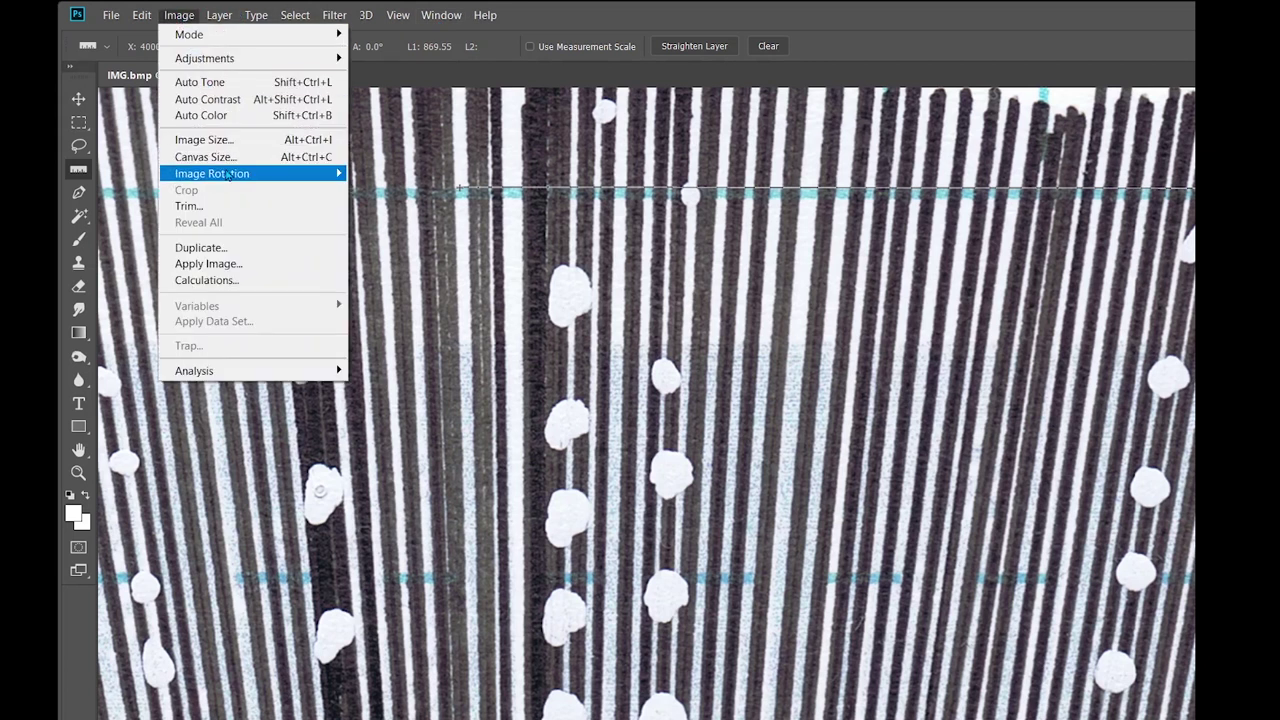
mouse_move(229, 174)
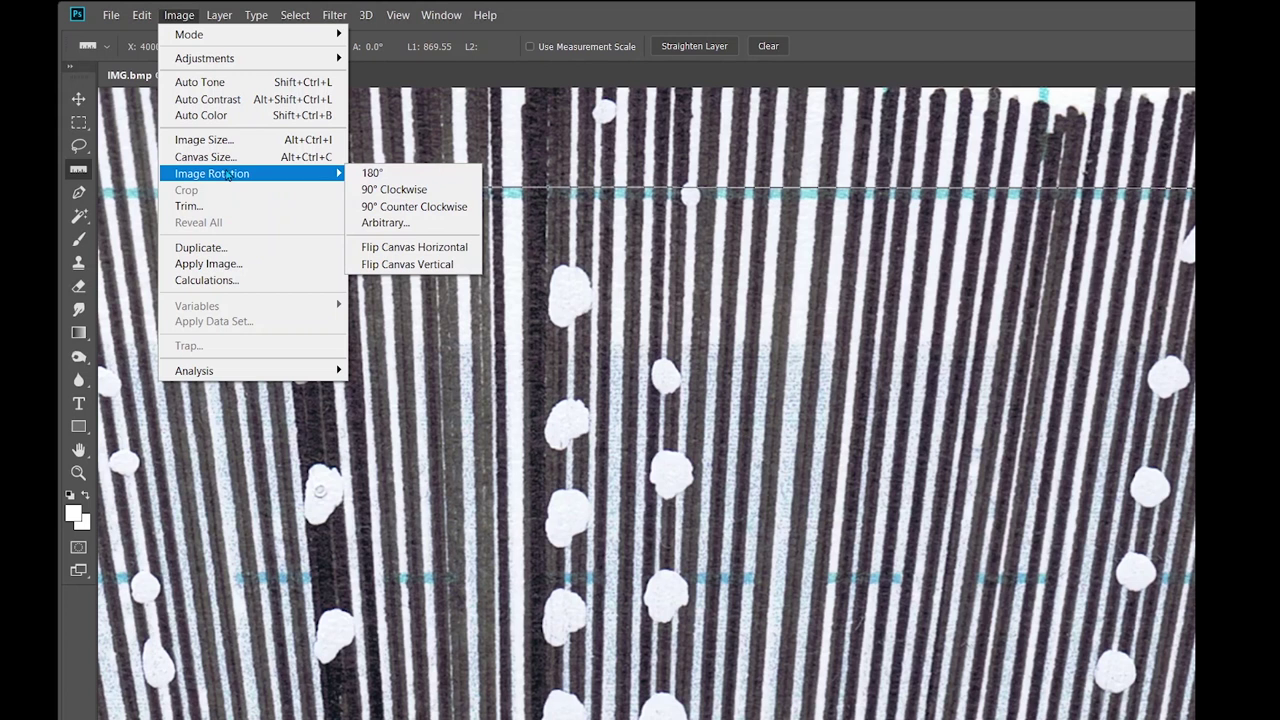
click(385, 222)
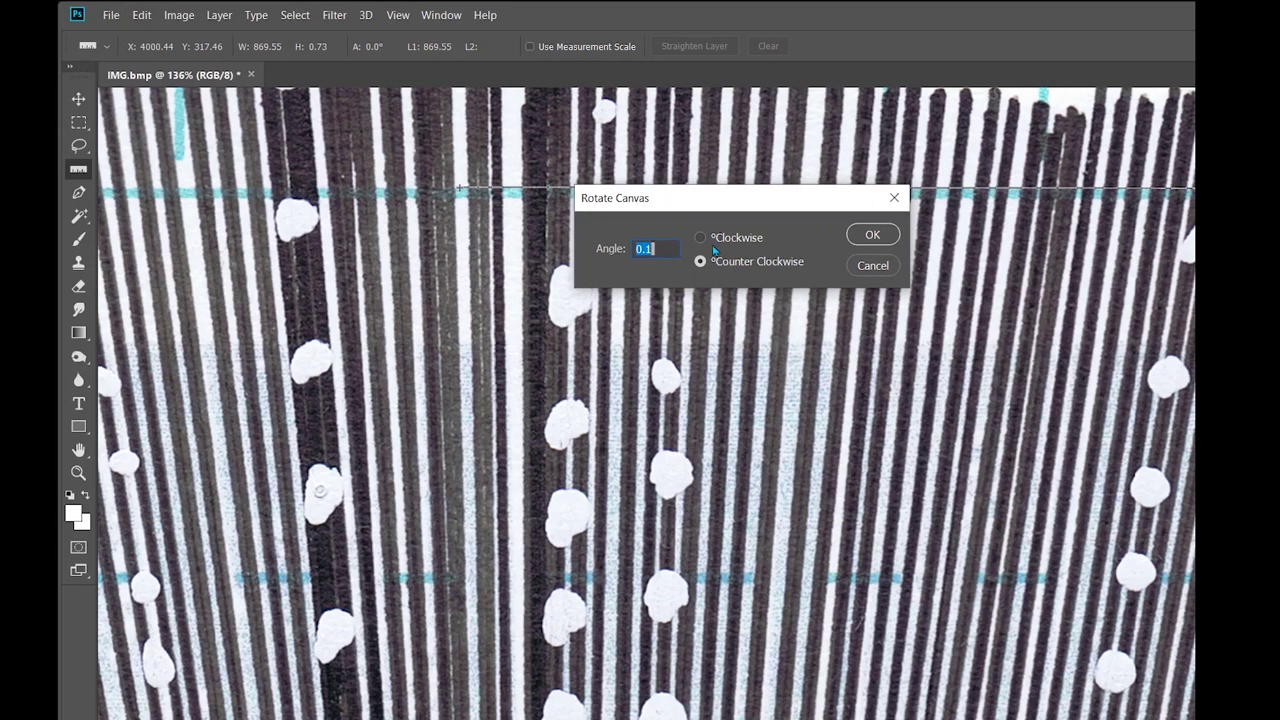
click(872, 236)
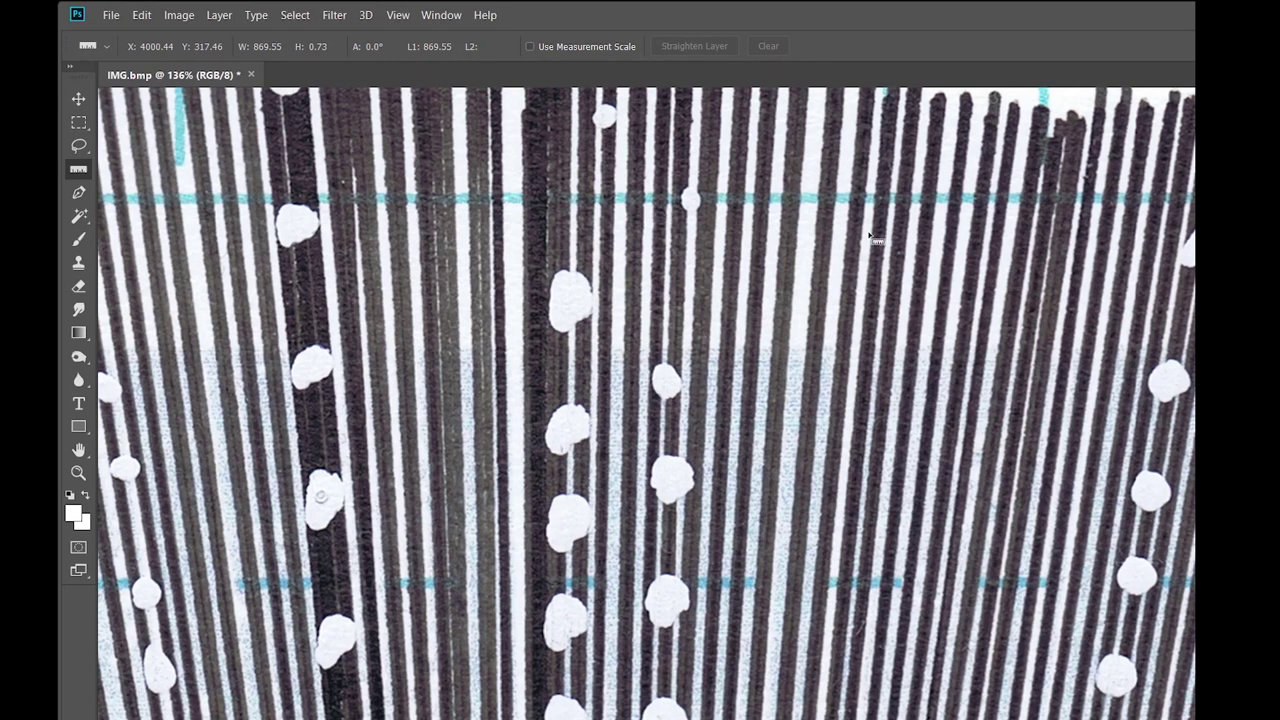
key(ctrl+0)
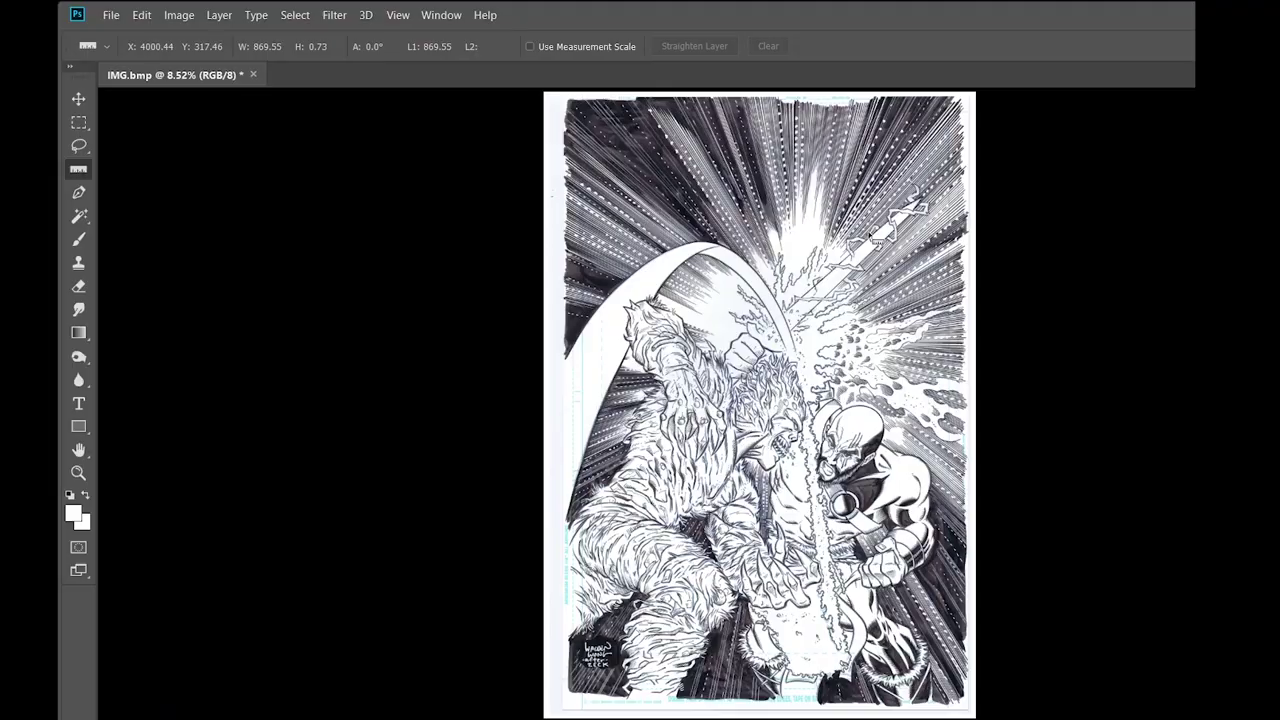
Zoom in close on the ISSUE # and MONTH header along the page's top edge
key(z)
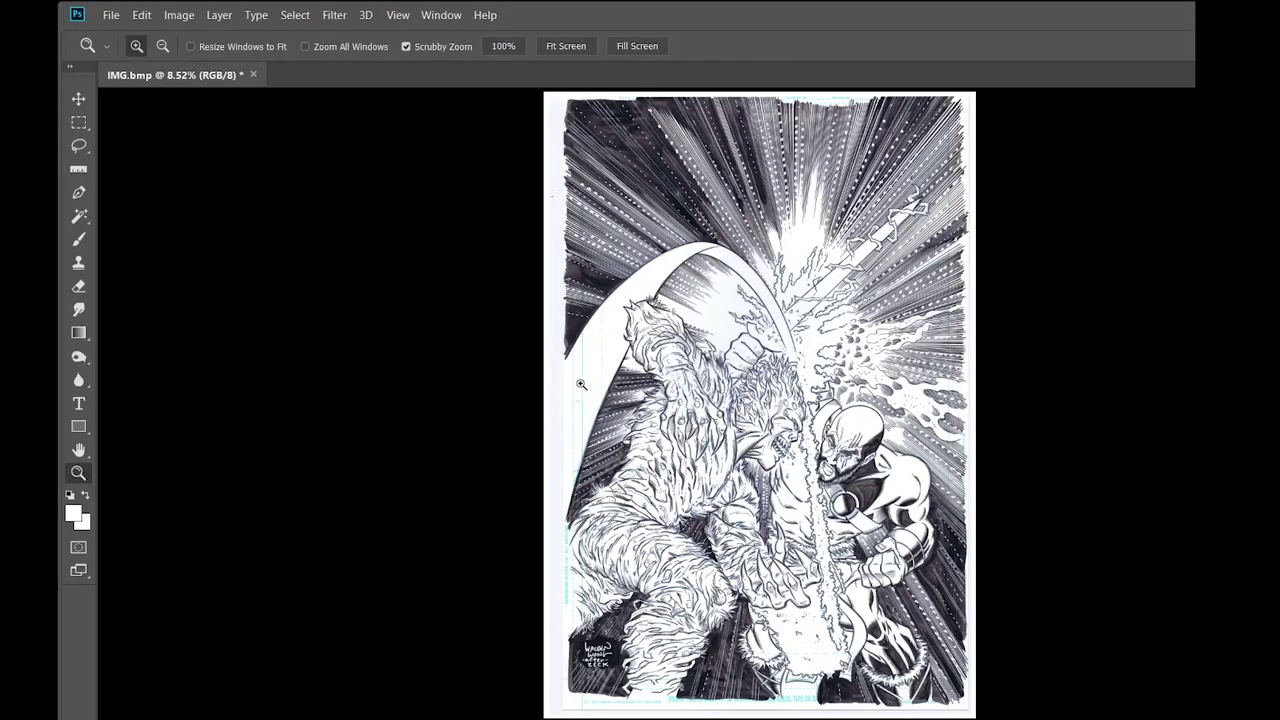
drag(575, 396, 887, 358)
scroll(949, 214, up, 10)
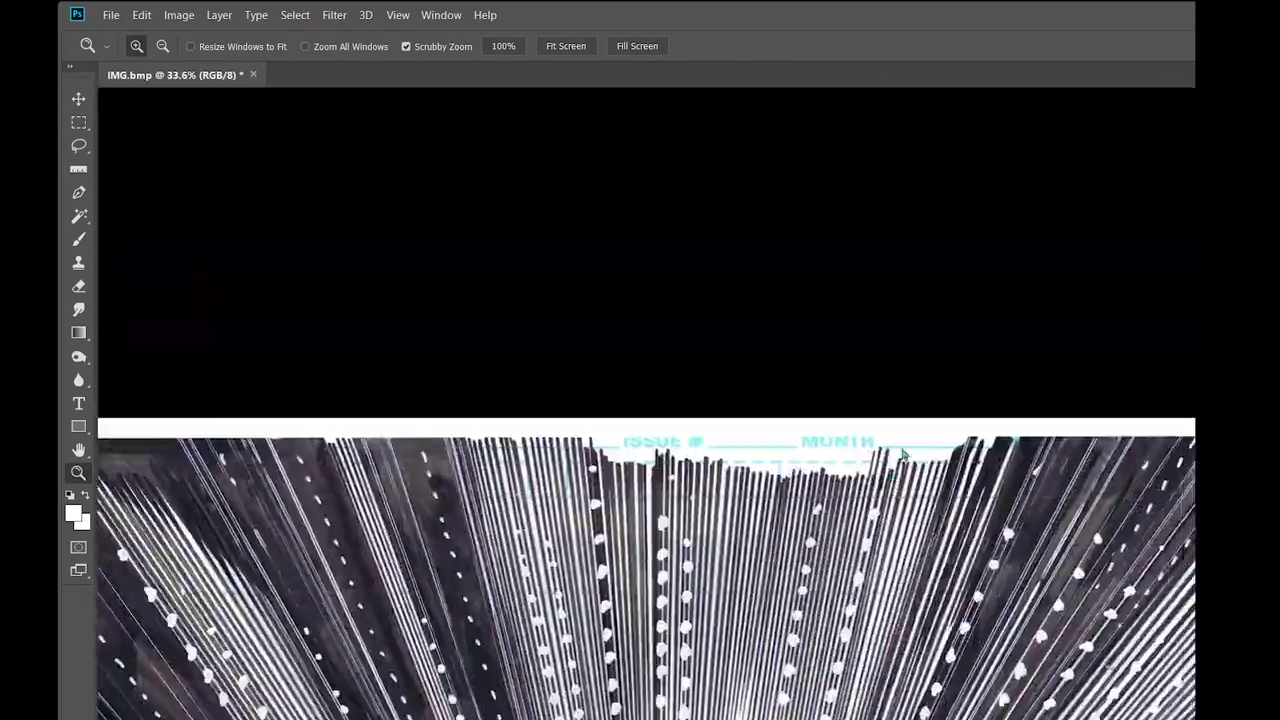
scroll(949, 214, down, 5)
scroll(949, 214, up, 4)
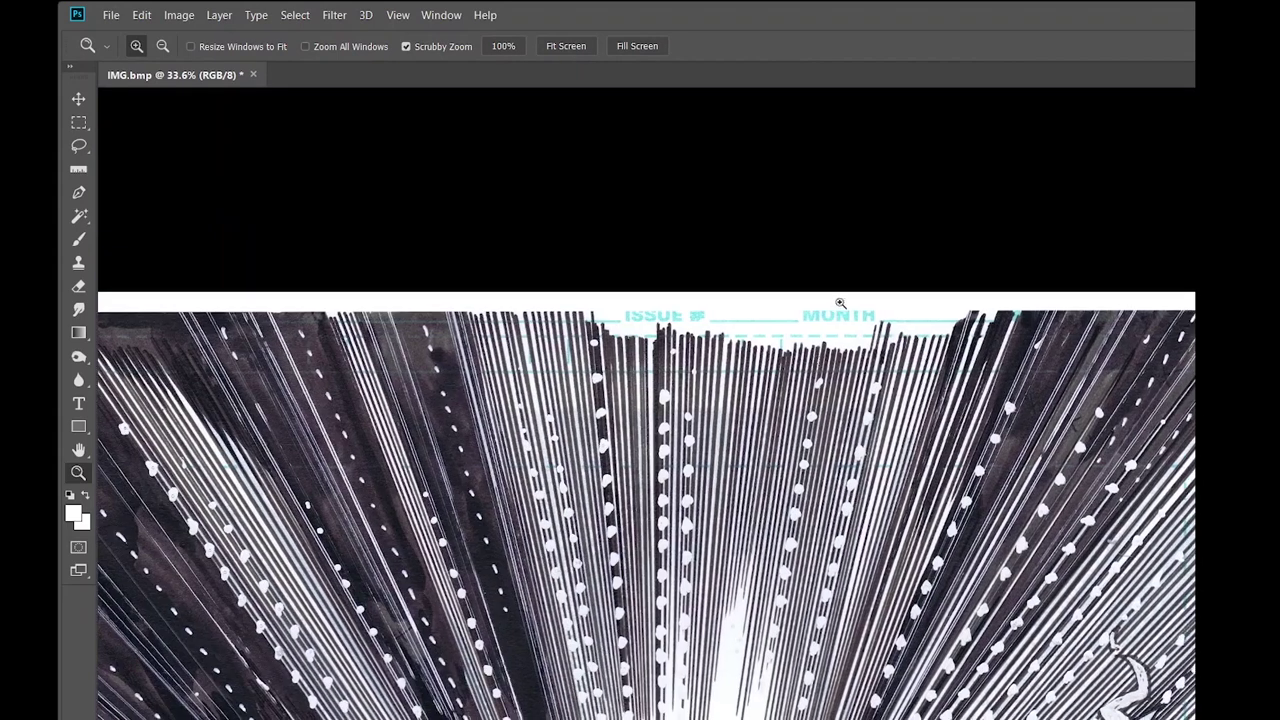
click(883, 288)
drag(883, 288, 895, 283)
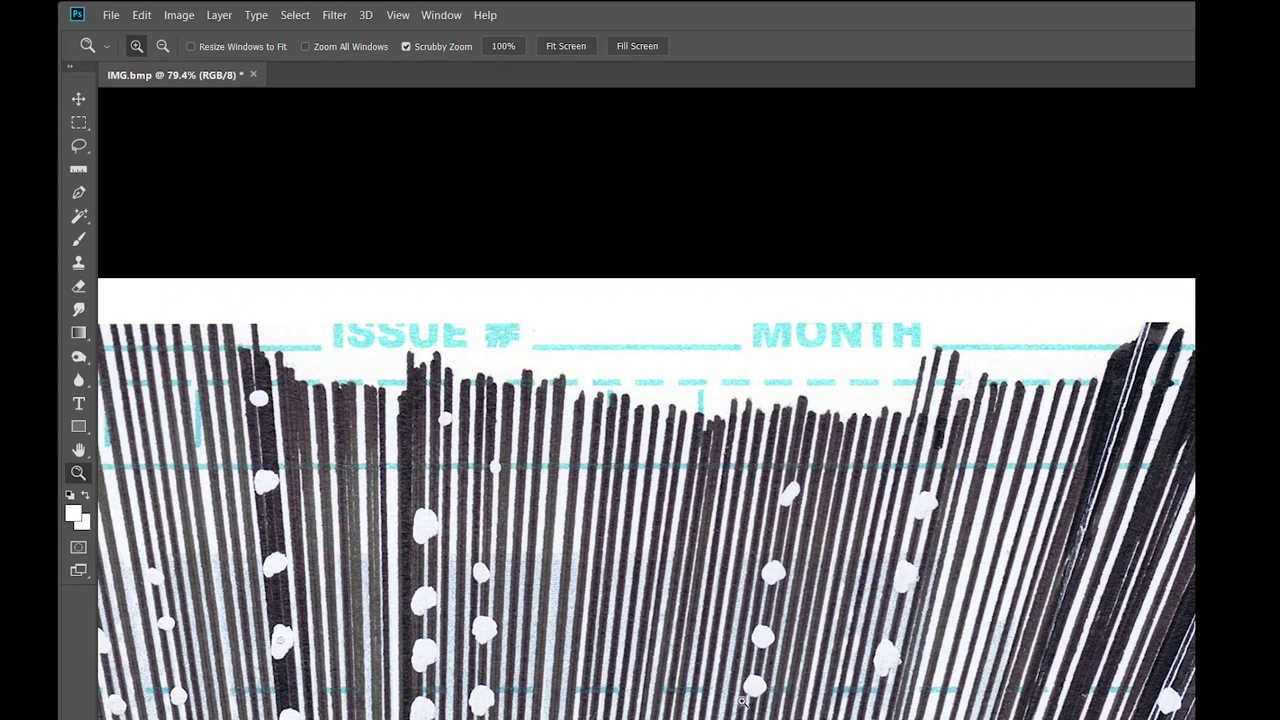
mouse_move(844, 396)
mouse_down()
mouse_move(880, 390)
mouse_move(837, 400)
mouse_up()
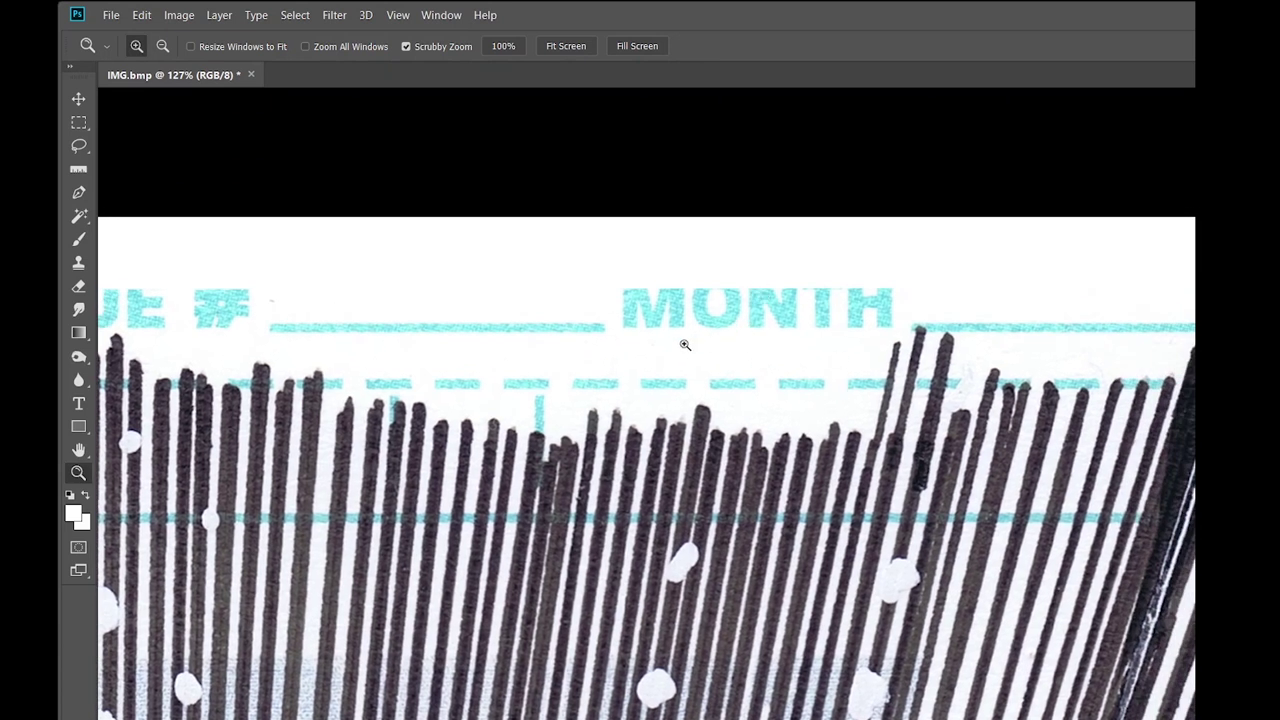
key(w)
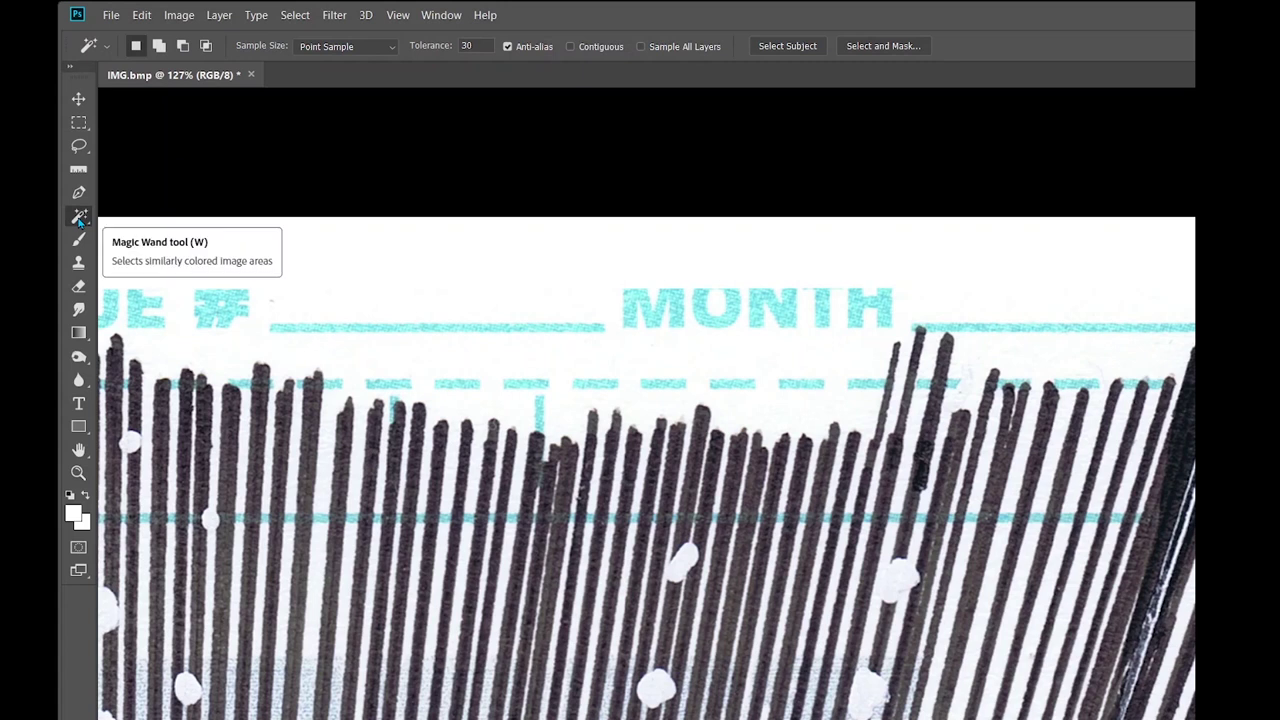
Set Magic Wand tolerance to 45 and select all cyan text and guide lines non-contiguously
click(483, 46)
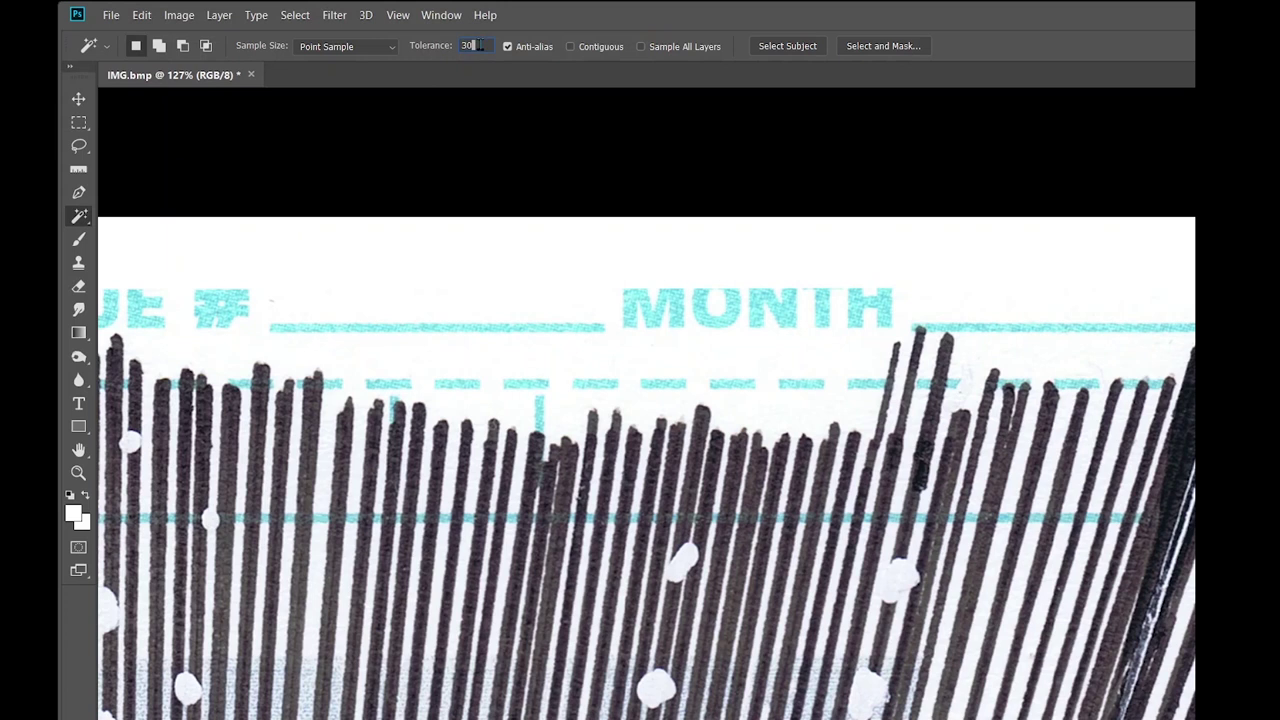
click(481, 44)
drag(483, 45, 457, 45)
click(571, 47)
click(642, 303)
key(ctrl+d)
click(672, 296)
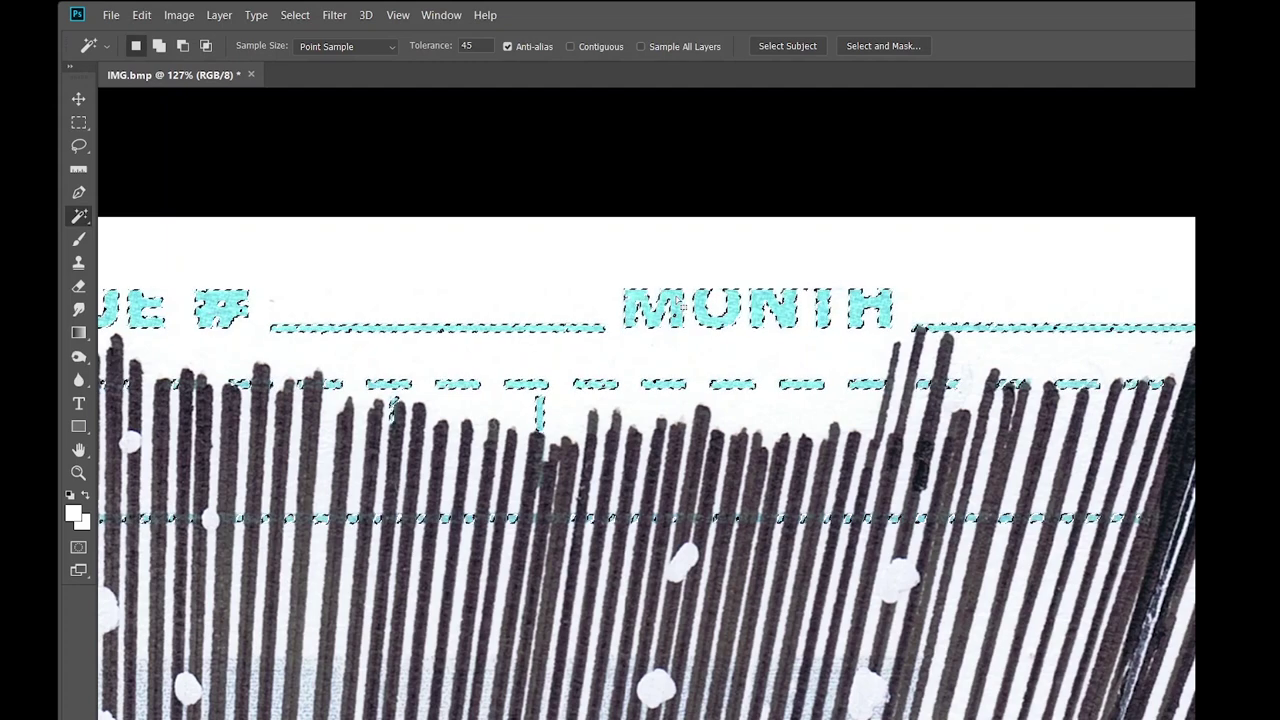
key(z)
drag(983, 306, 900, 306)
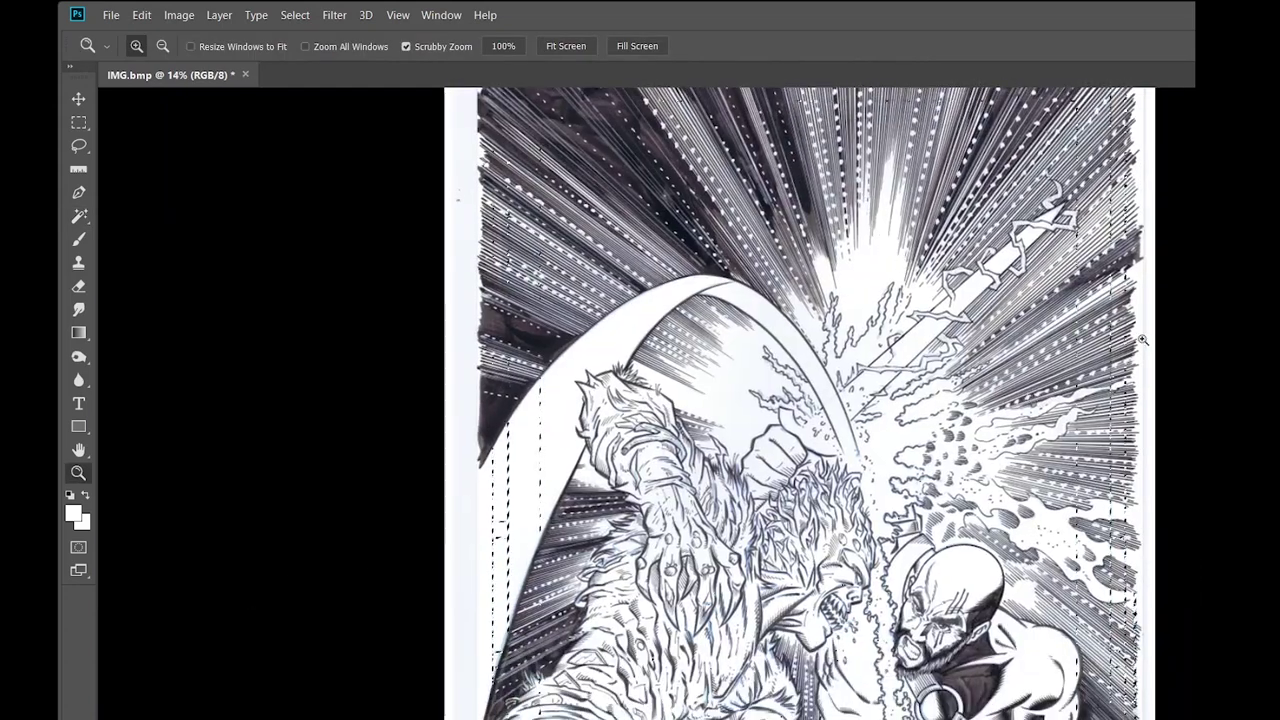
Scroll the view to the shield and the monster's raised arm below the burst
scroll(719, 250, down, 5)
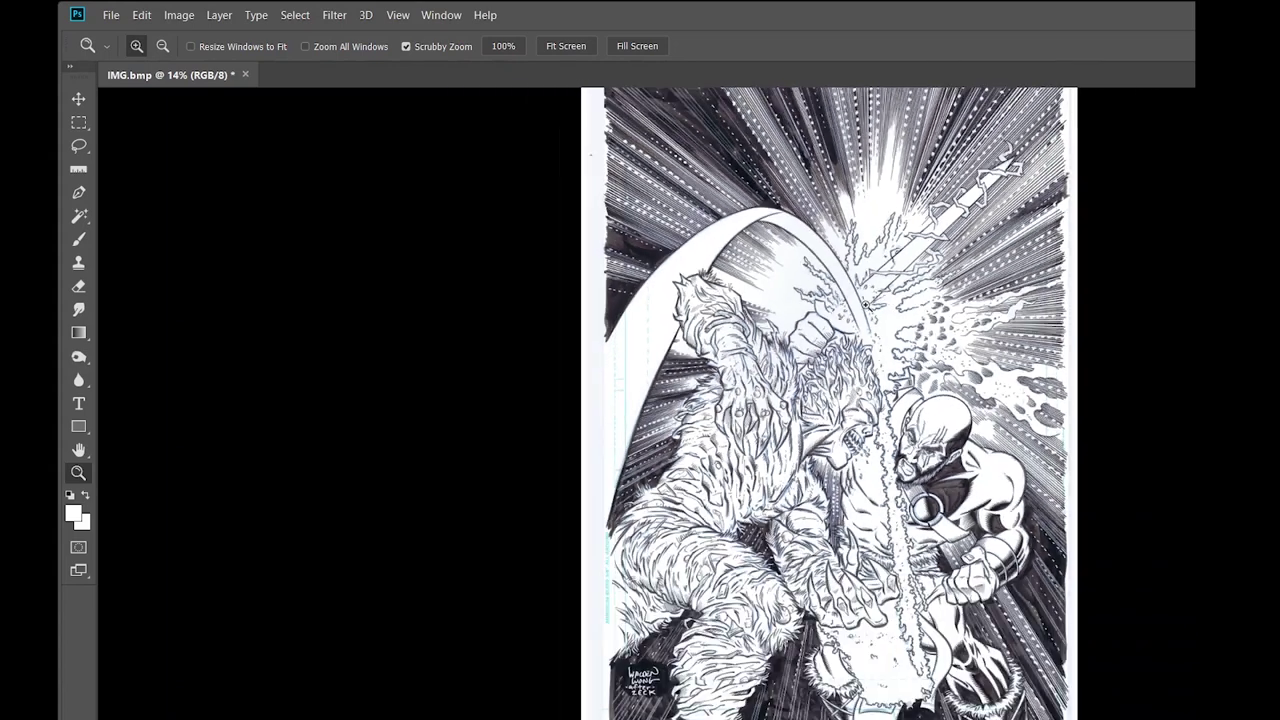
scroll(757, 272, up, 3)
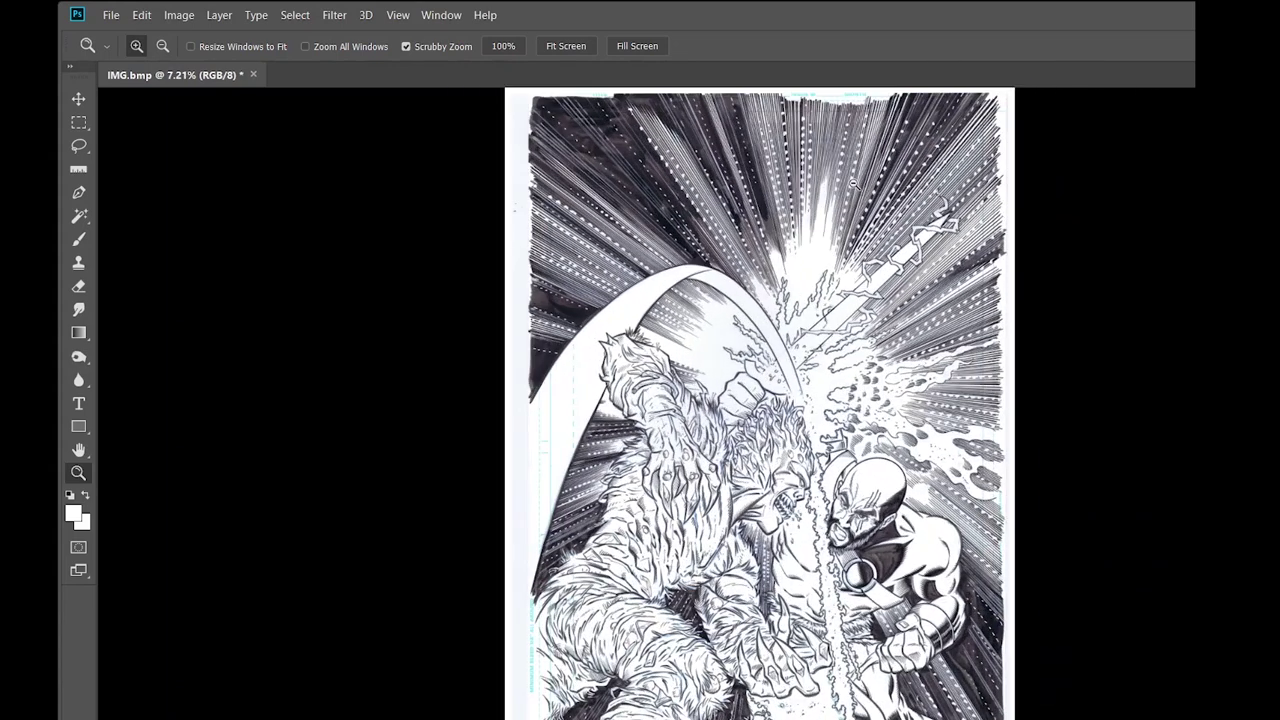
scroll(845, 91, up, 4)
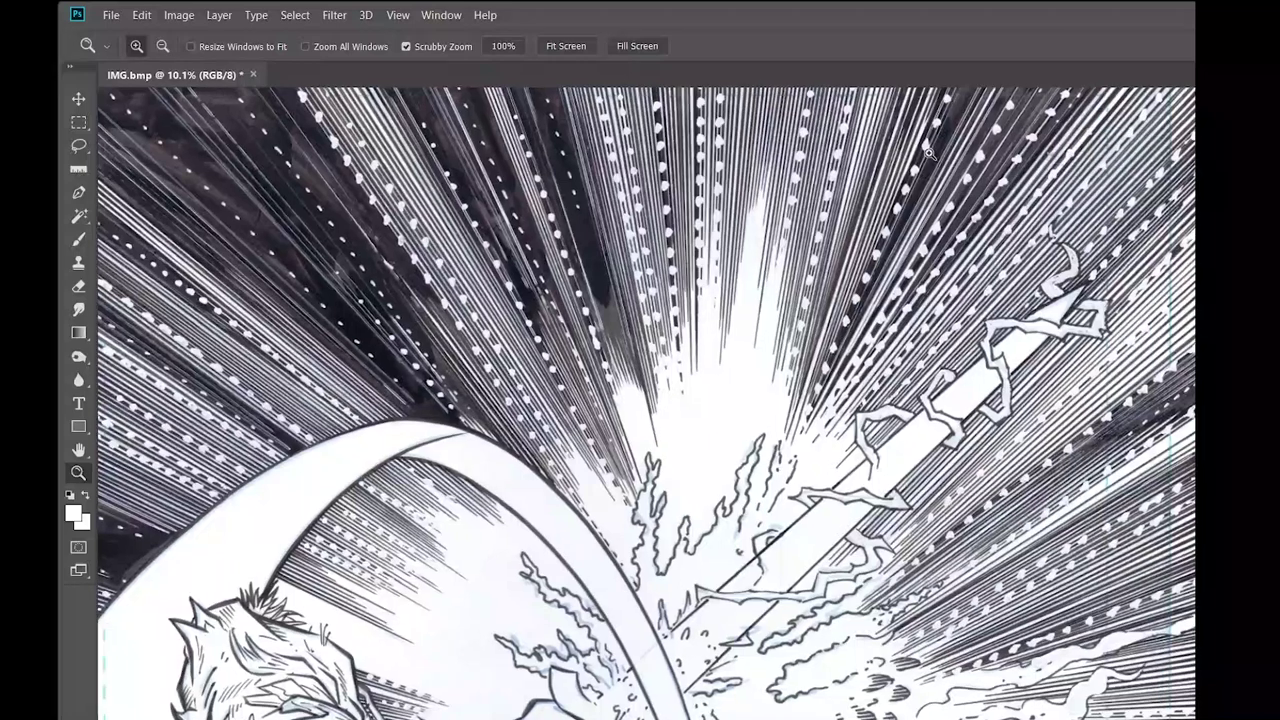
scroll(646, 400, down, 5)
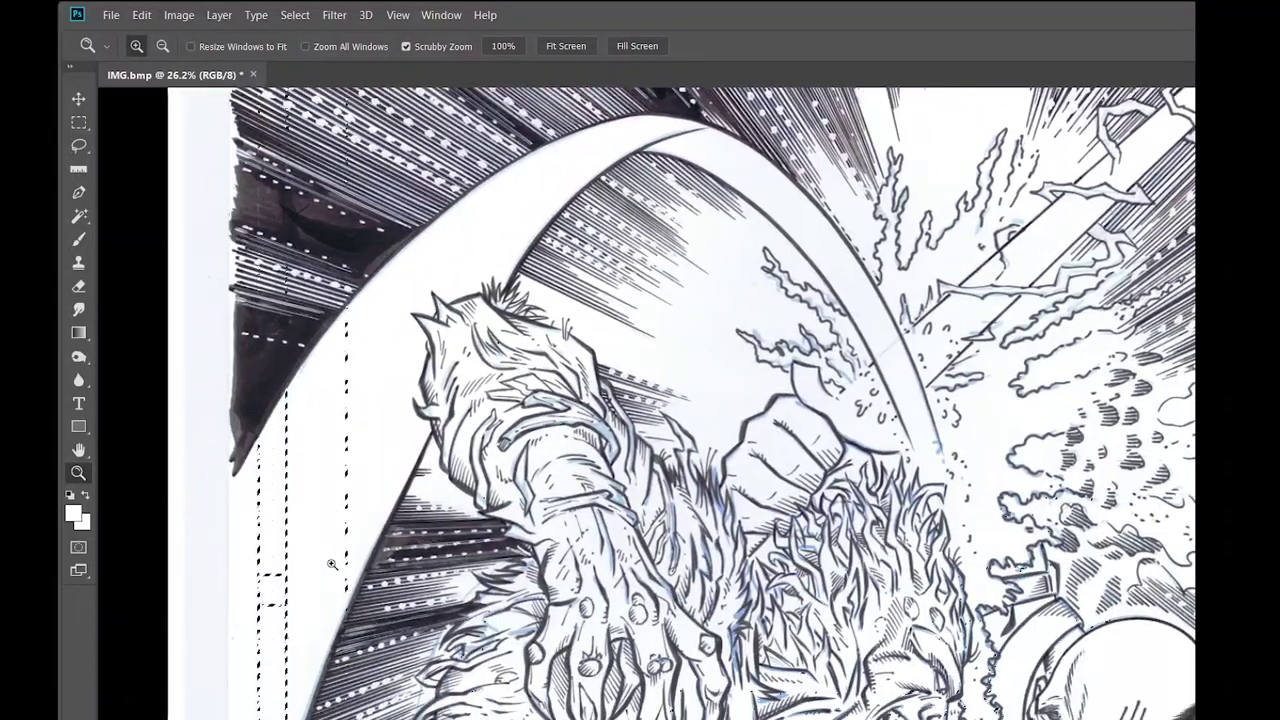
key(shift+F5)
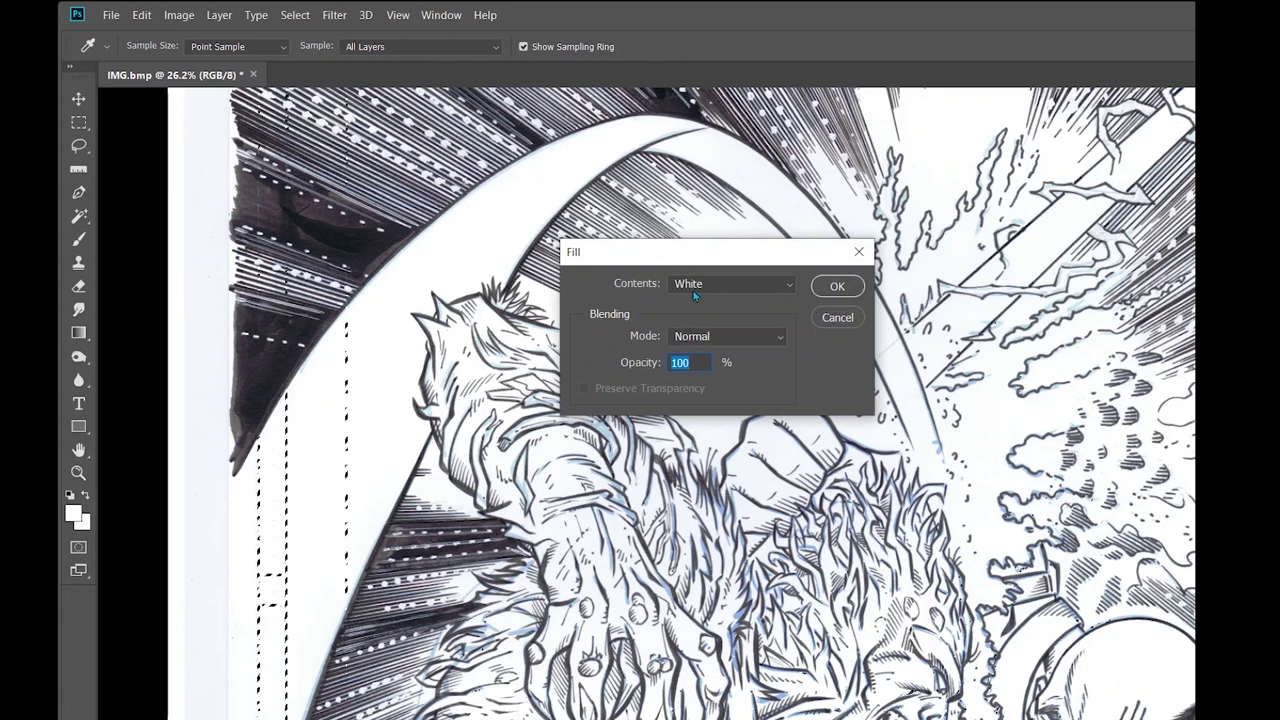
Fill the cyan selection with White at Normal mode and 100% opacity
click(782, 284)
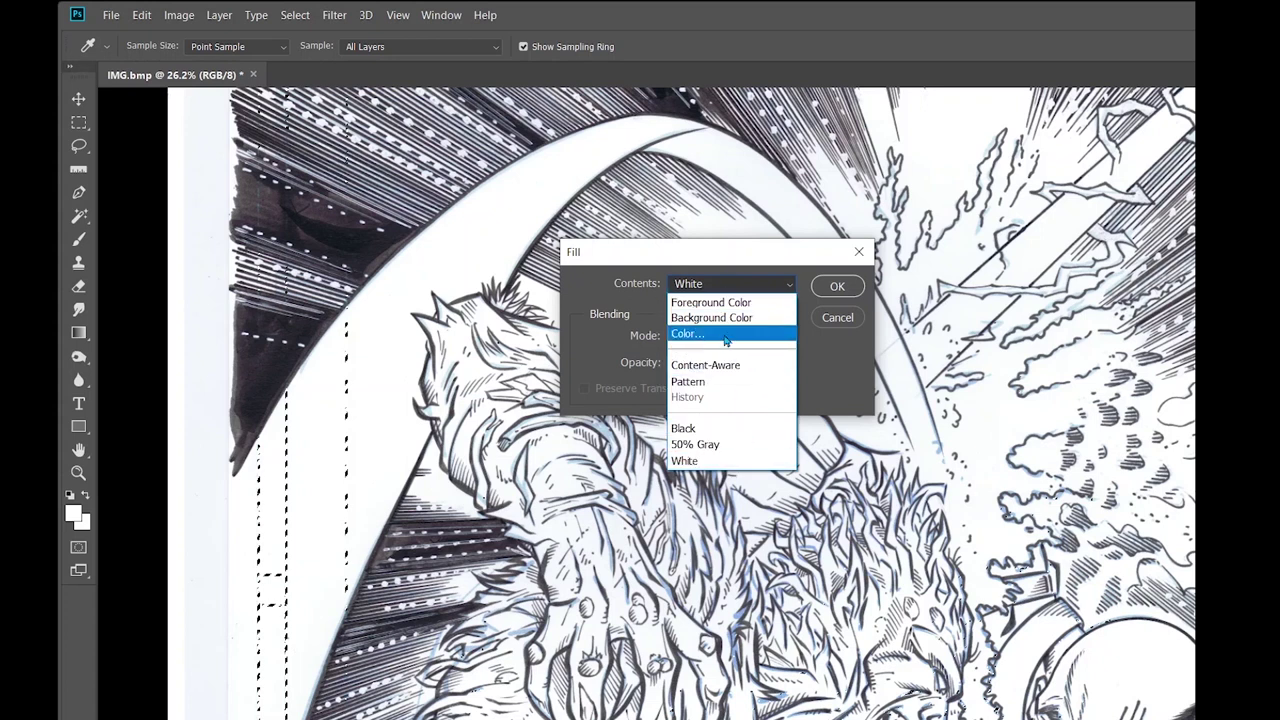
click(730, 460)
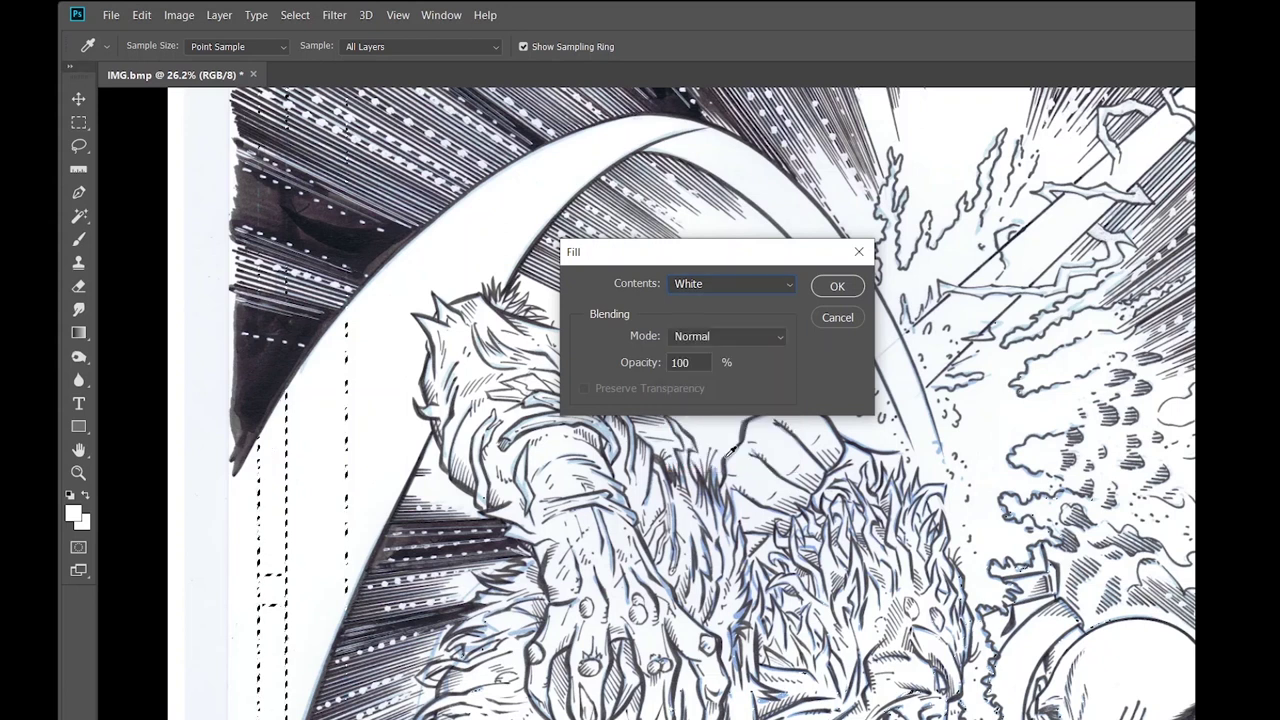
click(837, 286)
Clear the selection and zoom in on the S of the ISSUE lettering to find the cyan fringes
key(z)
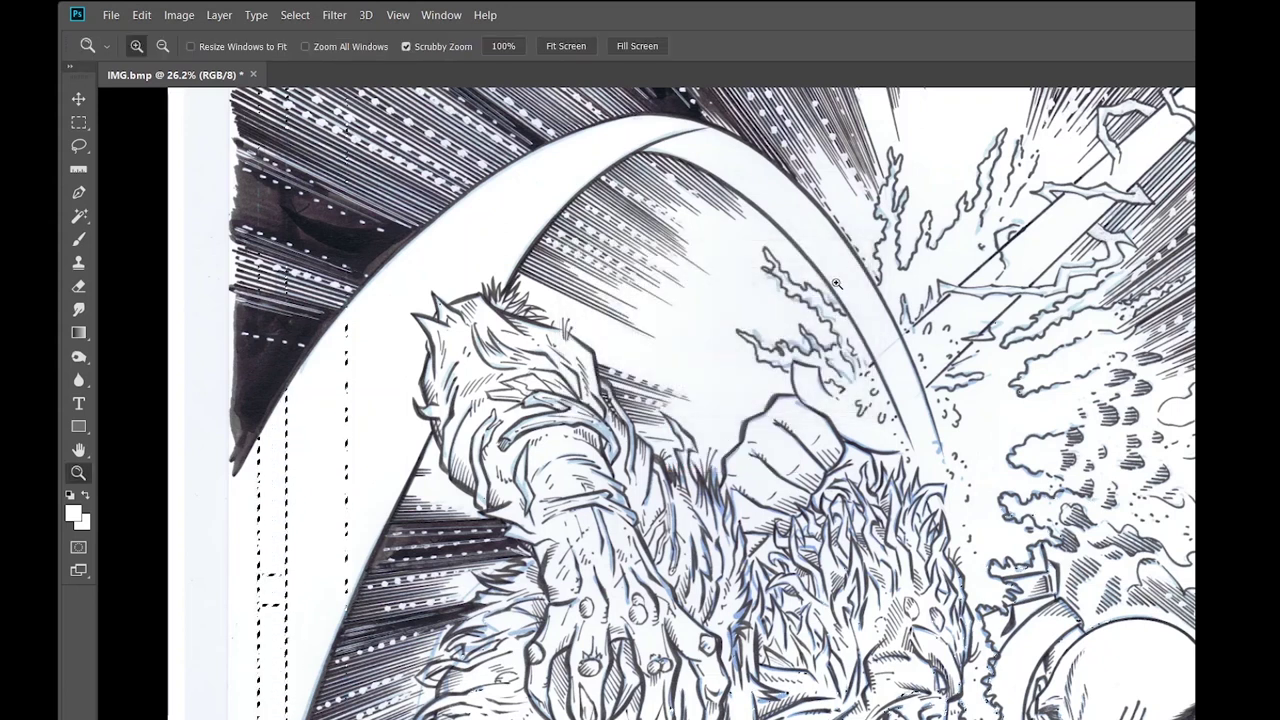
key(ctrl+d)
drag(347, 459, 397, 454)
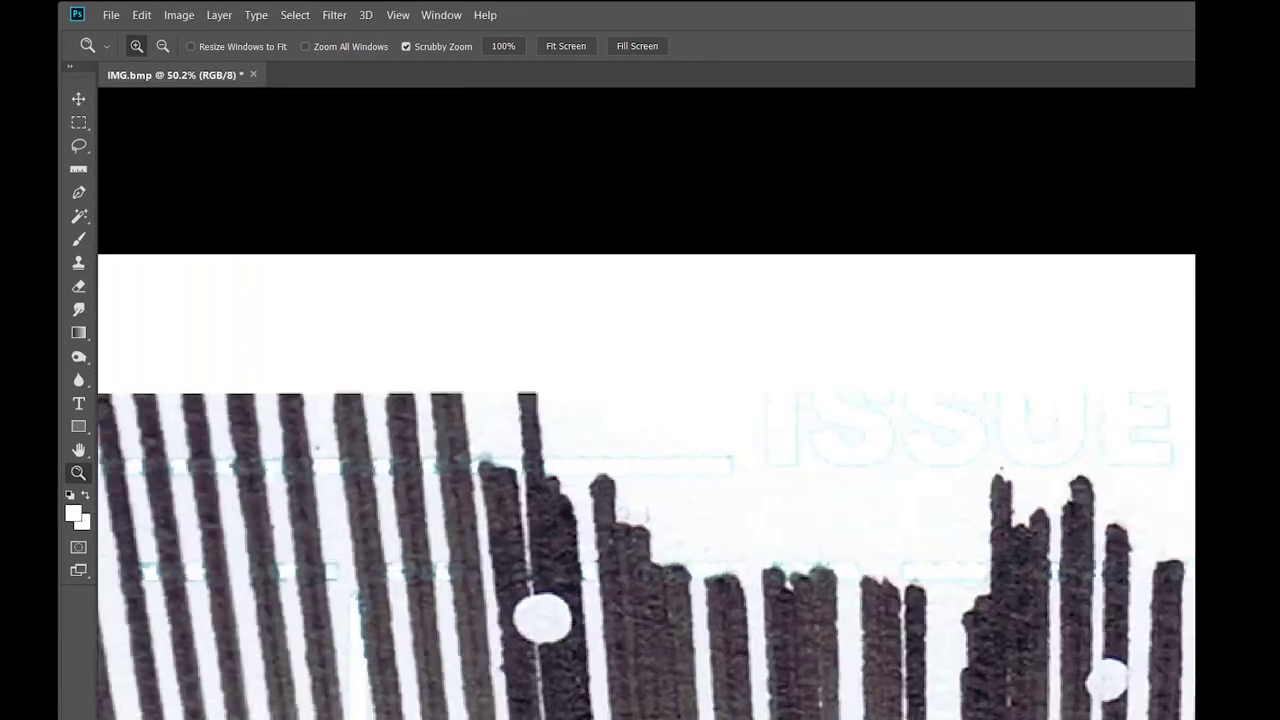
drag(1172, 443, 990, 401)
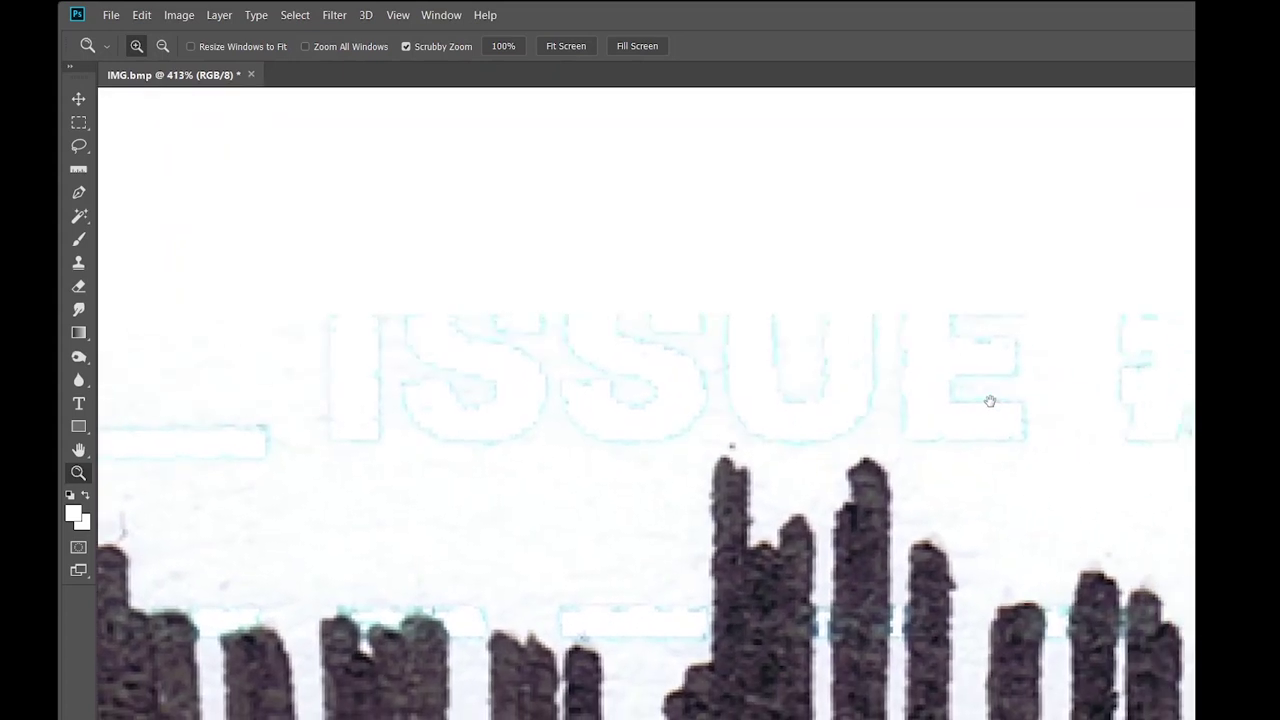
key(w)
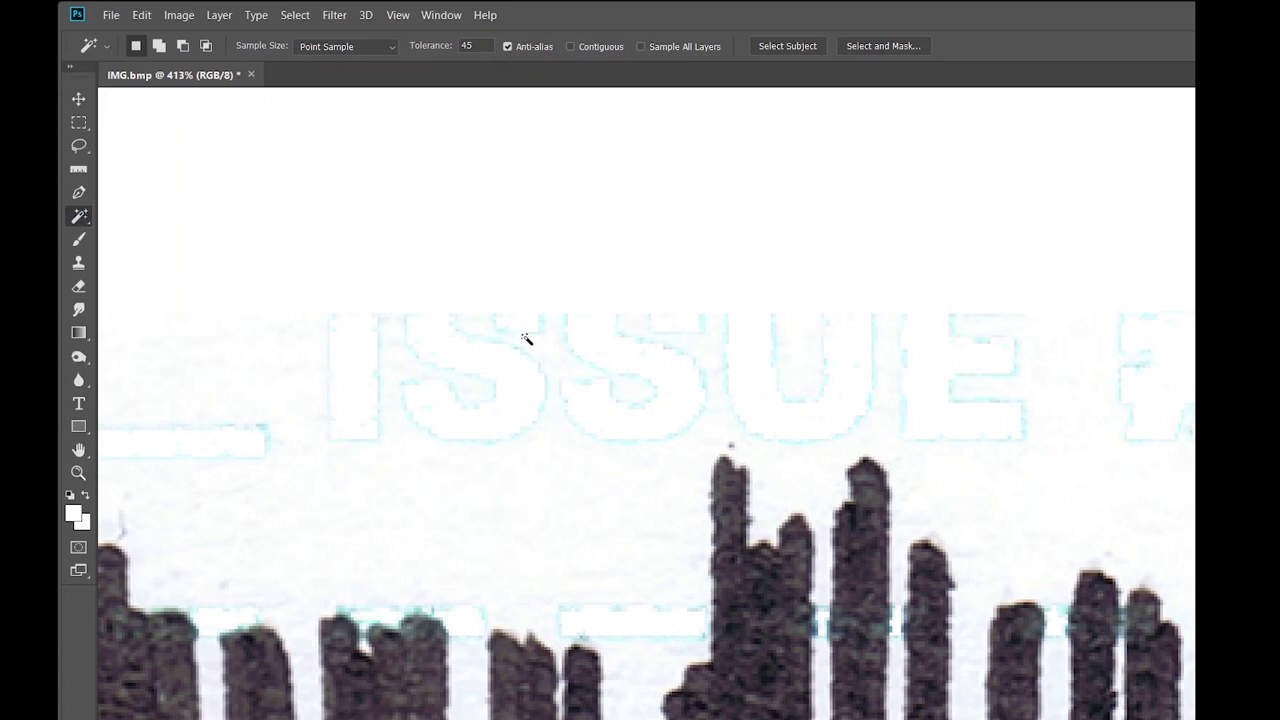
drag(598, 387, 646, 360)
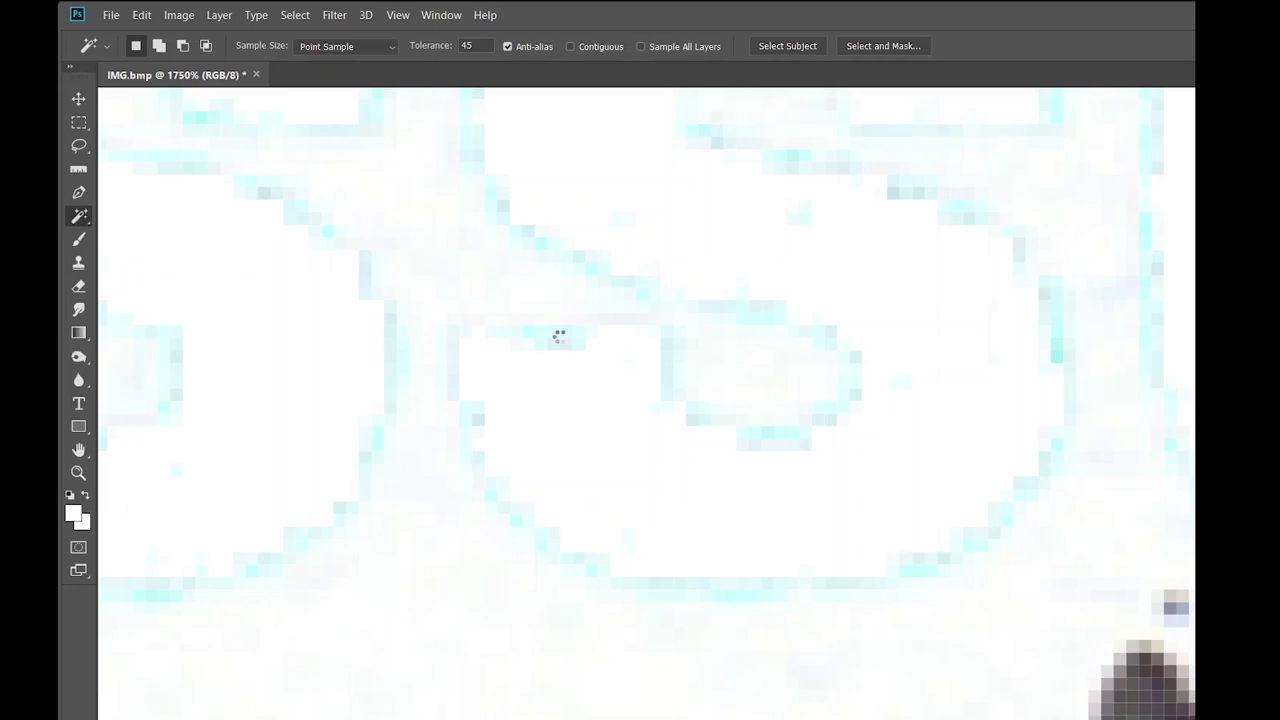
Zoom back out and bring up the Fill dialog set to White at 100%
key(z)
scroll(734, 420, down, 8)
scroll(719, 469, down, 7)
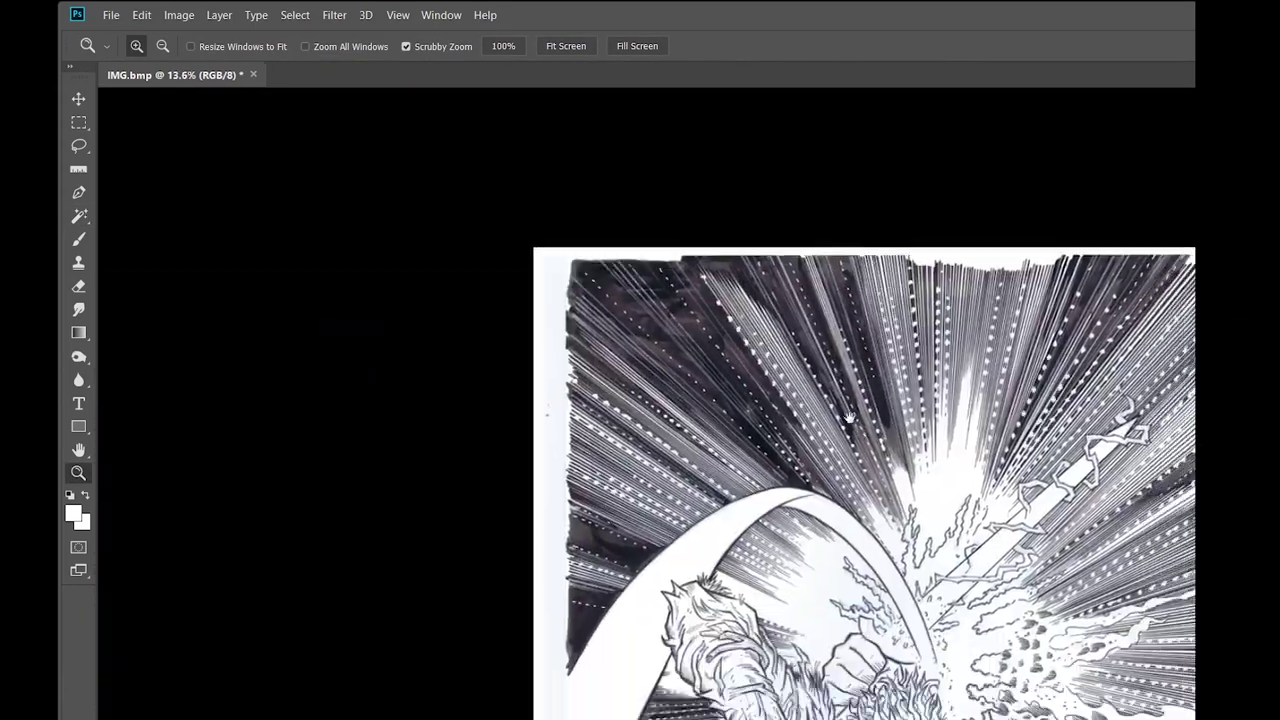
key(i)
key(shift+F5)
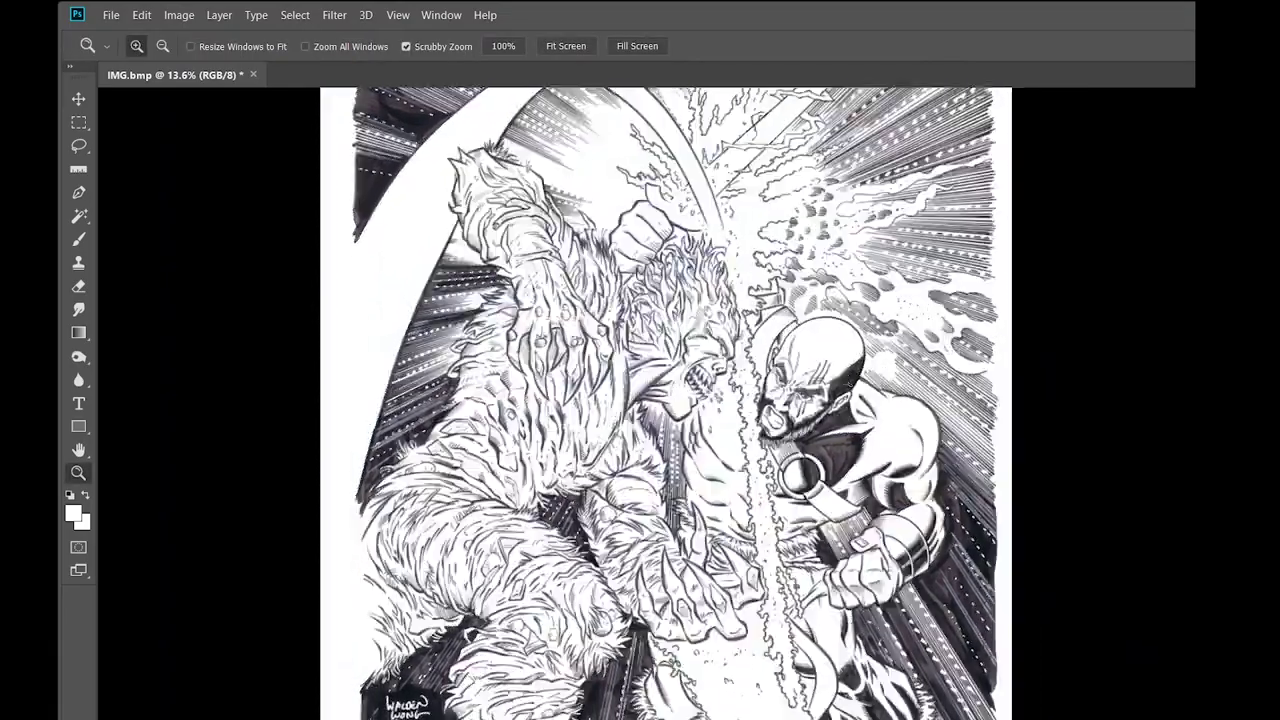
Zoom in to about 182% on the monster's blue-tinted fur lines
drag(775, 418, 860, 420)
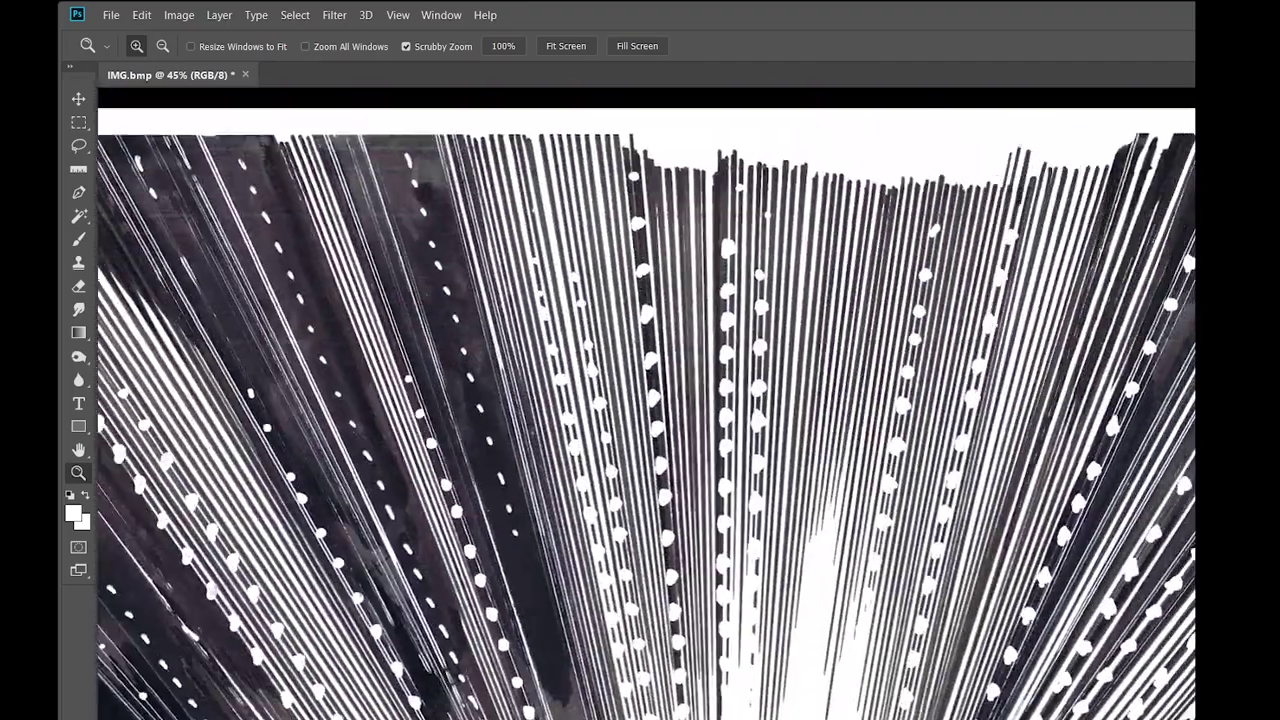
drag(981, 166, 846, 411)
scroll(785, 508, down, 15)
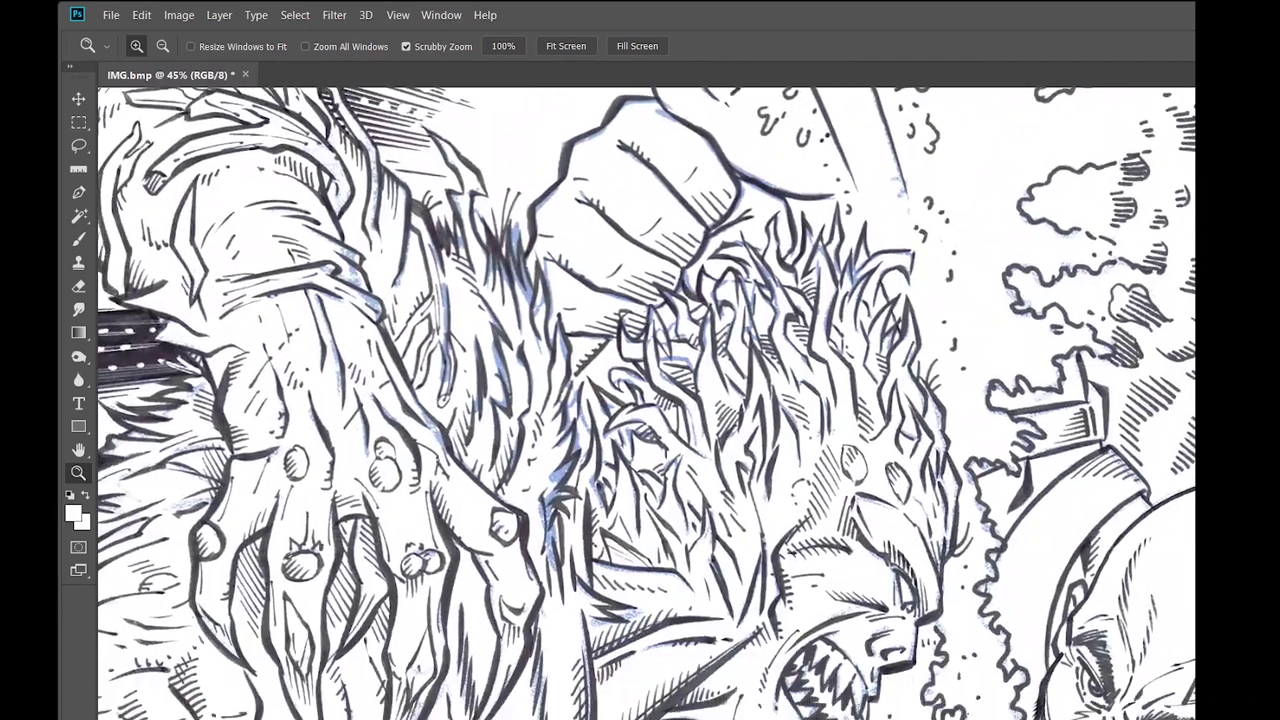
scroll(646, 400, down, 2)
drag(575, 470, 654, 426)
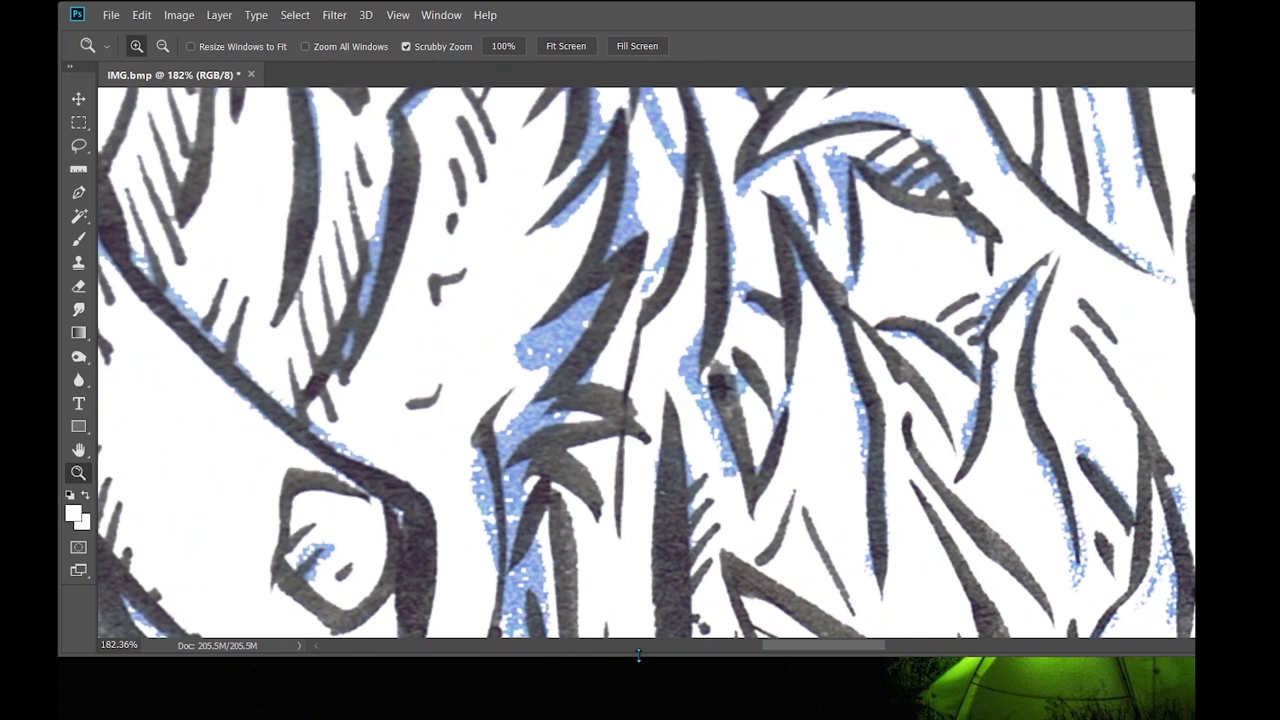
drag(638, 655, 640, 719)
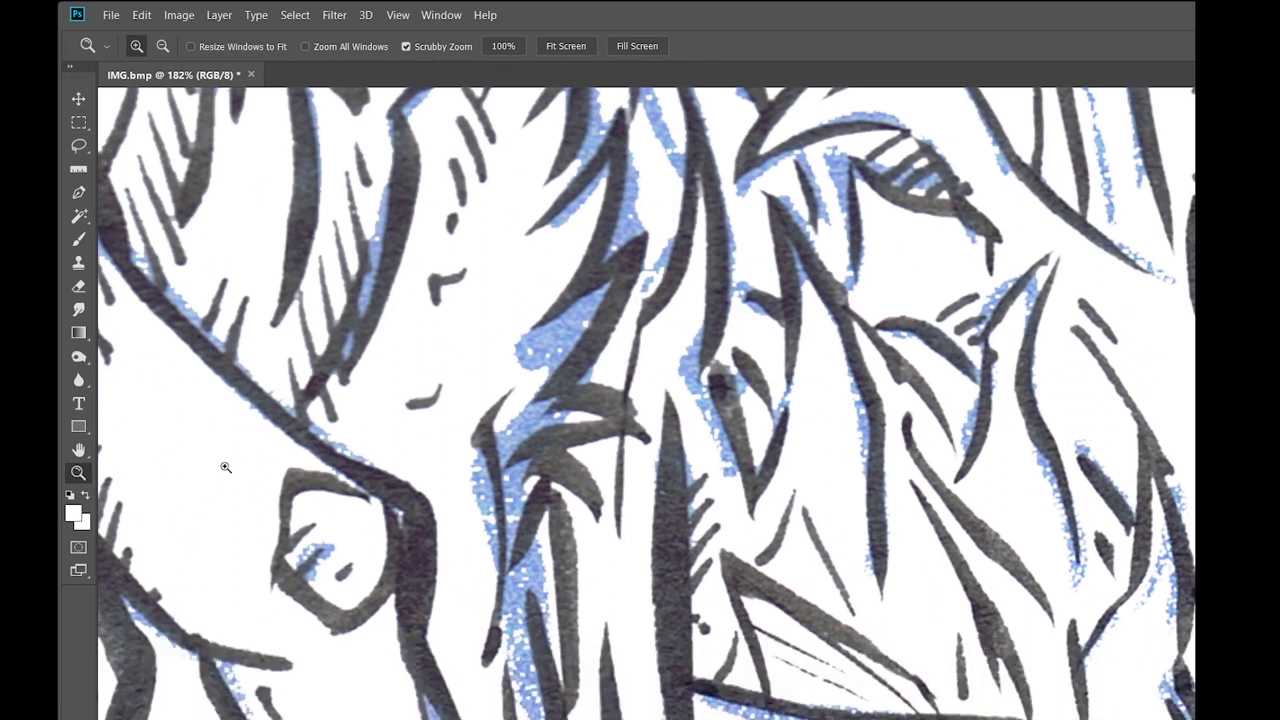
Magic Wand-select the blue pencil tint, fill it with White, deselect and zoom out
key(w)
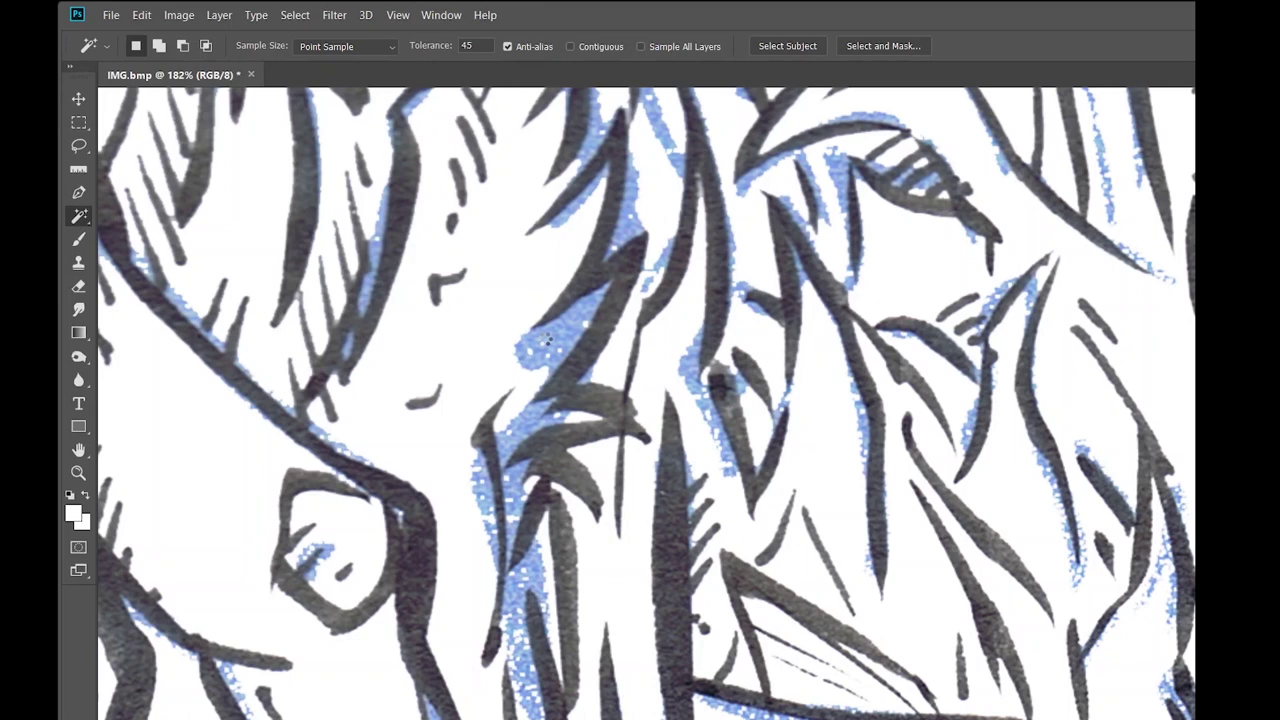
click(545, 342)
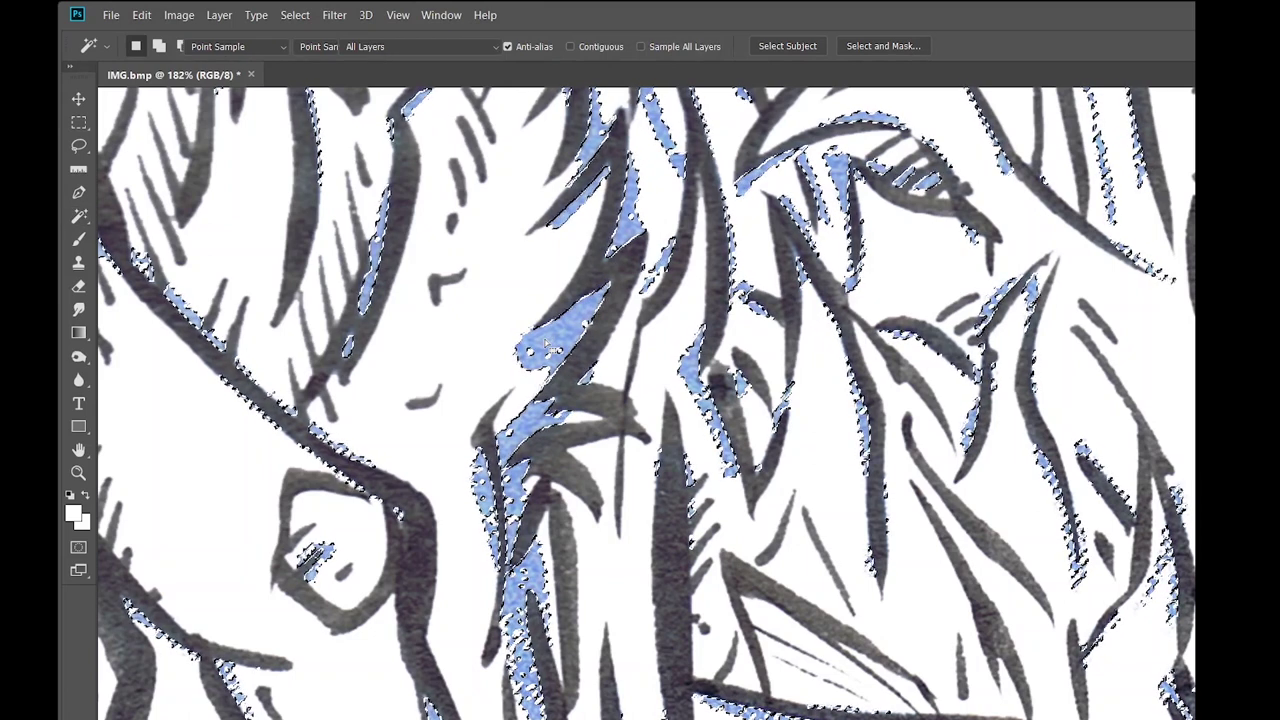
key(shift+F5)
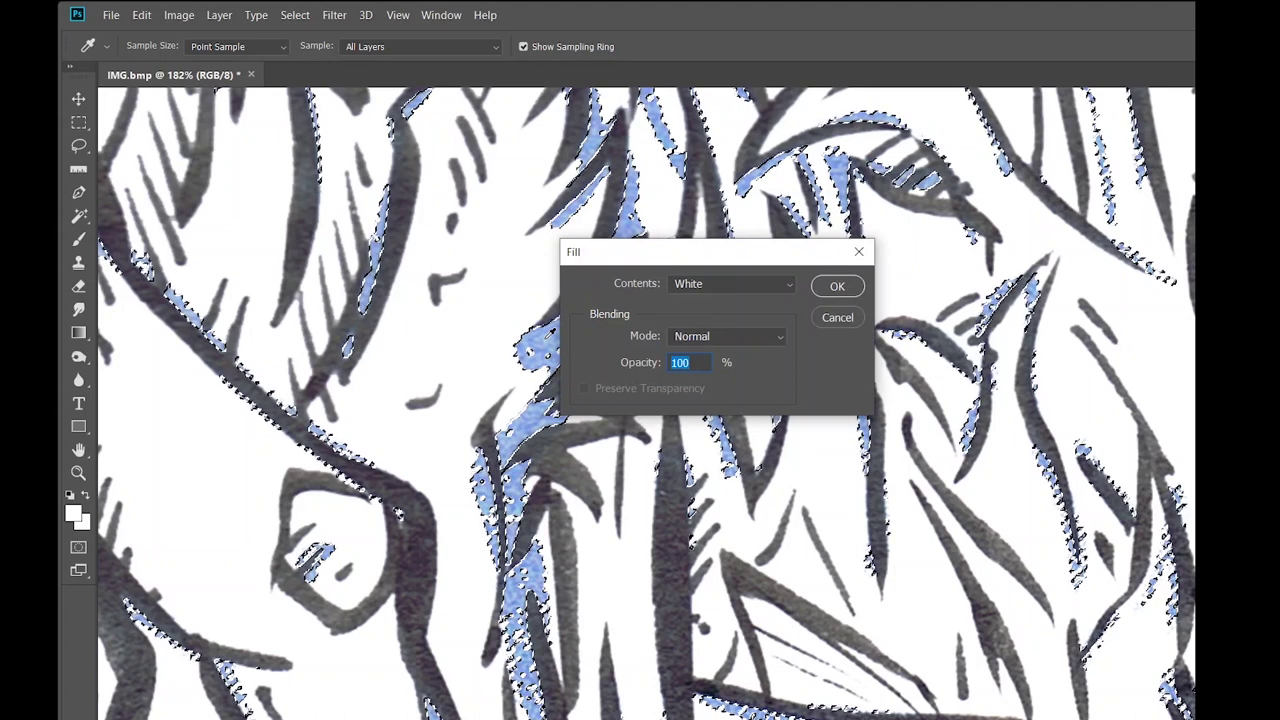
click(837, 286)
key(ctrl+d)
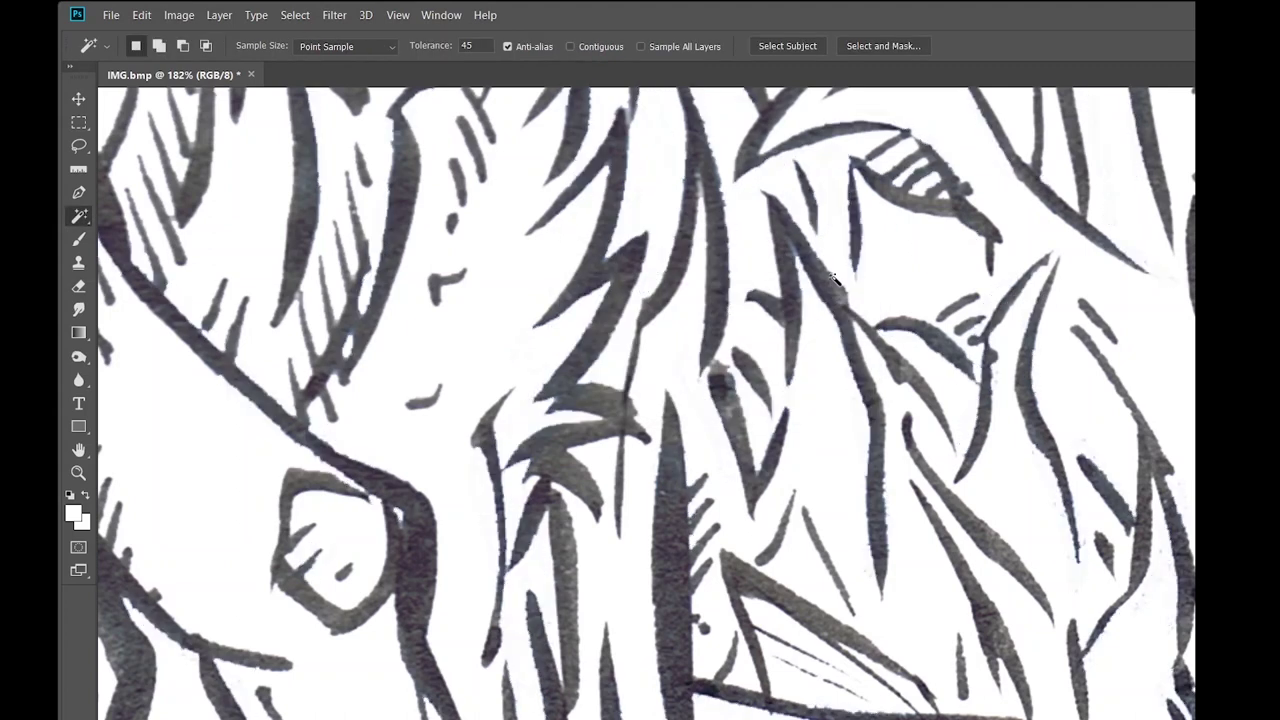
key(z)
drag(895, 285, 320, 288)
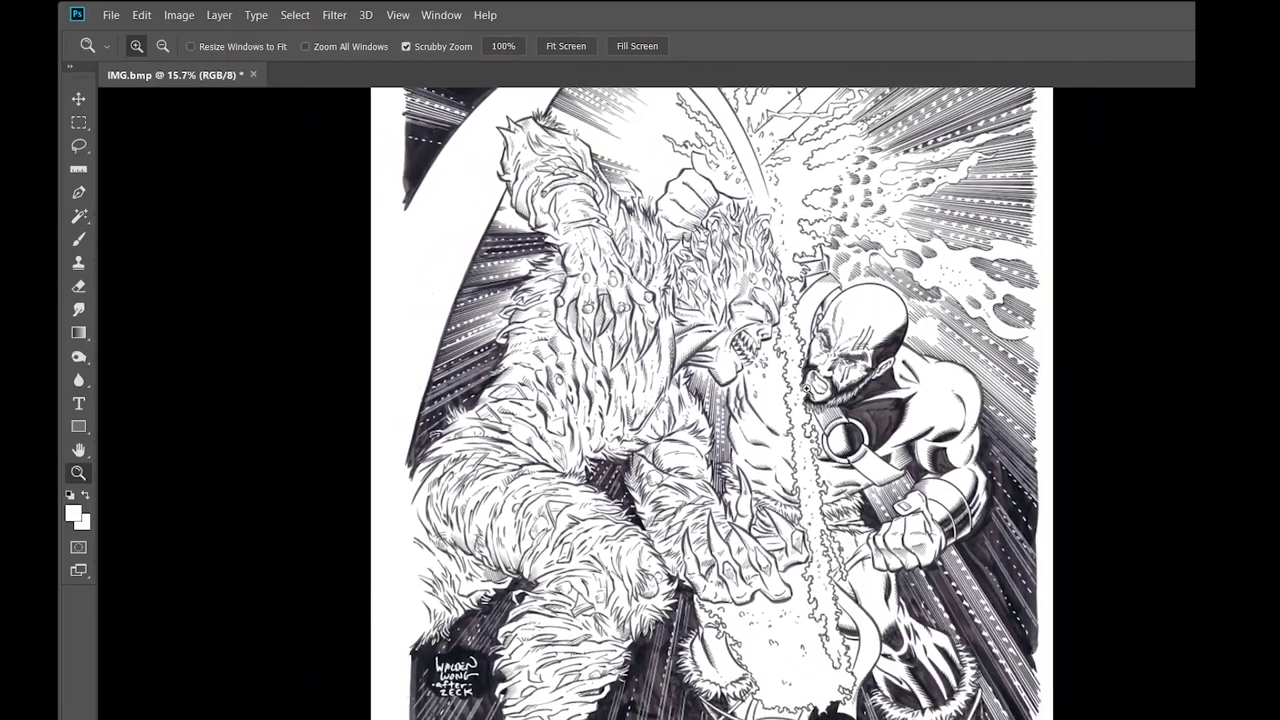
Convert the image to Grayscale mode and zoom in on the monster's head to check
drag(807, 388, 836, 381)
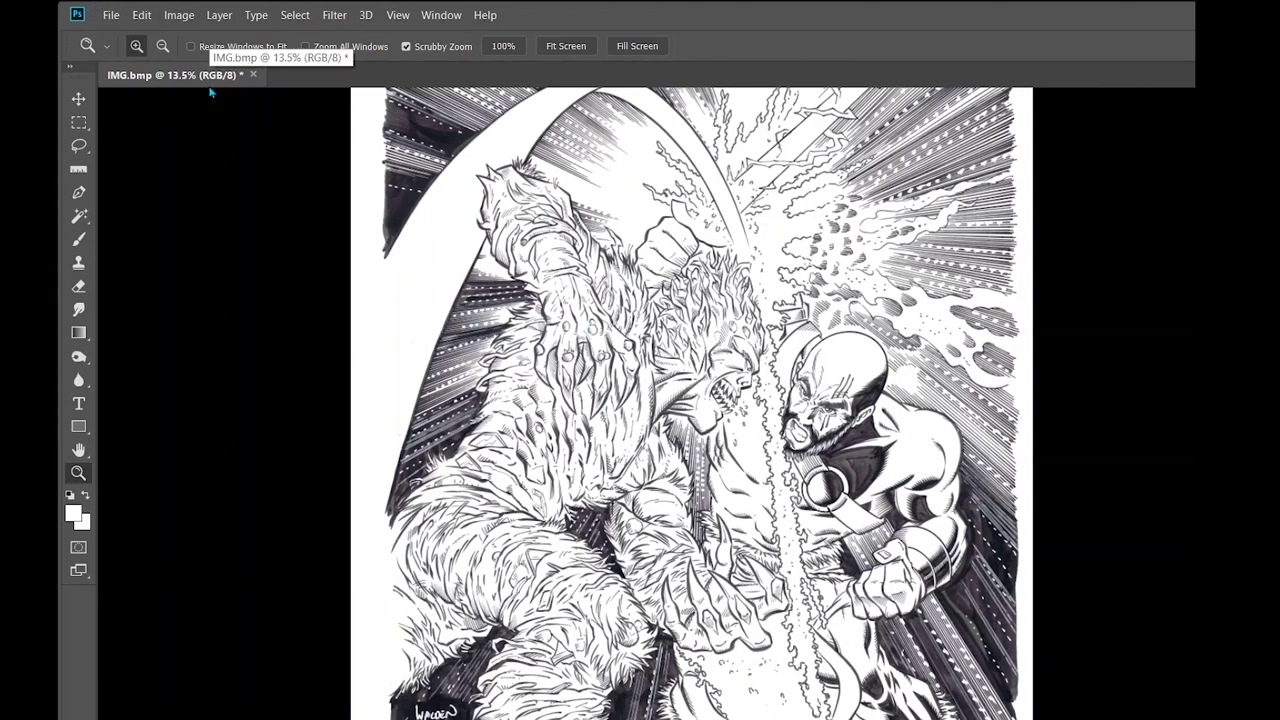
click(184, 18)
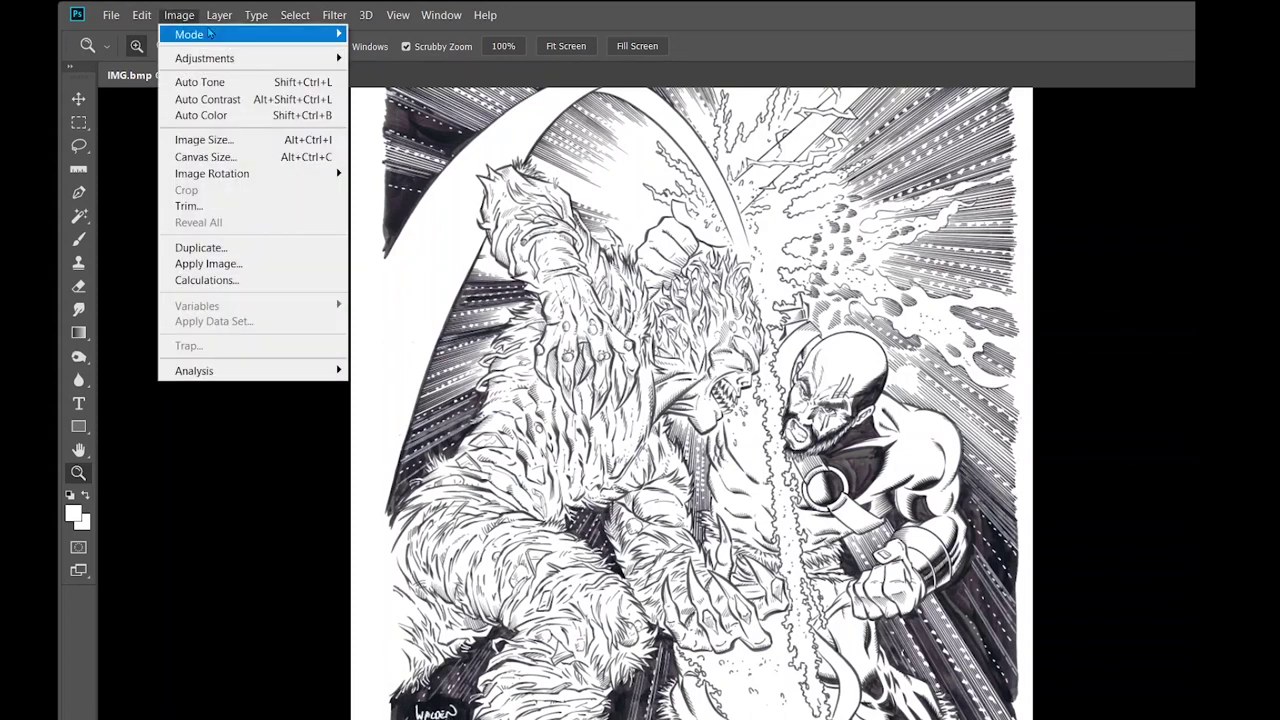
mouse_move(242, 34)
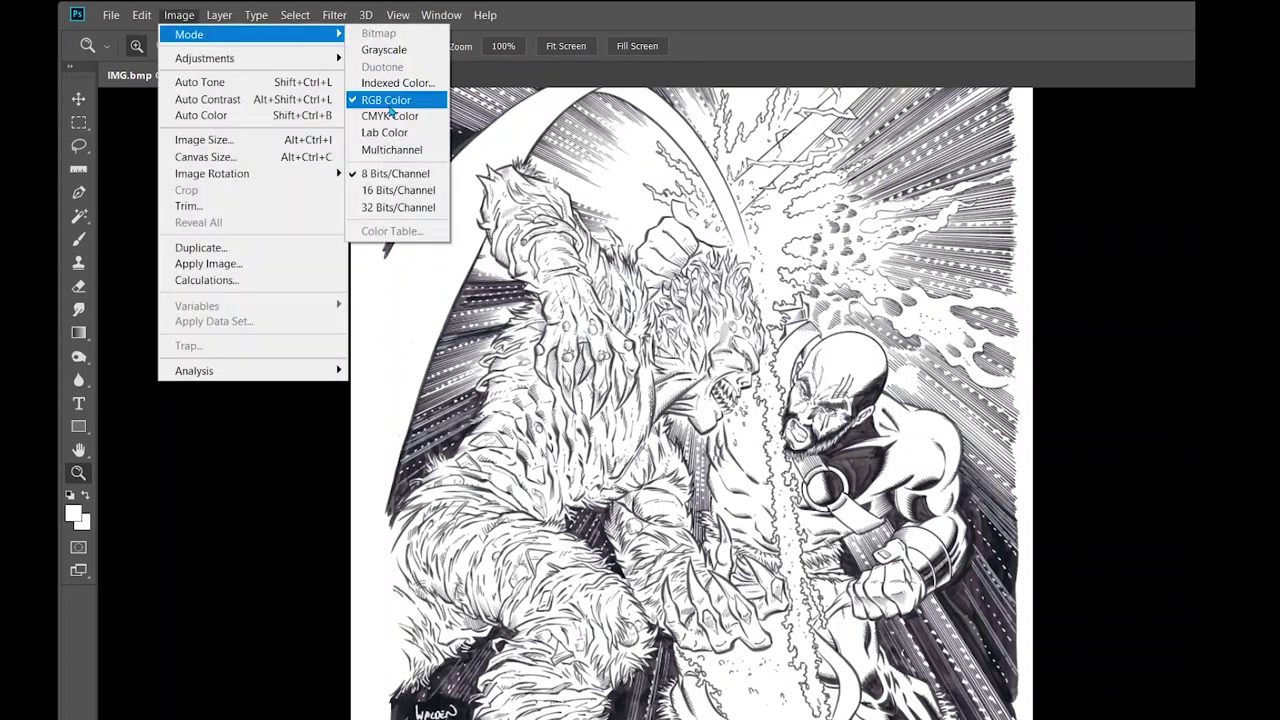
click(384, 50)
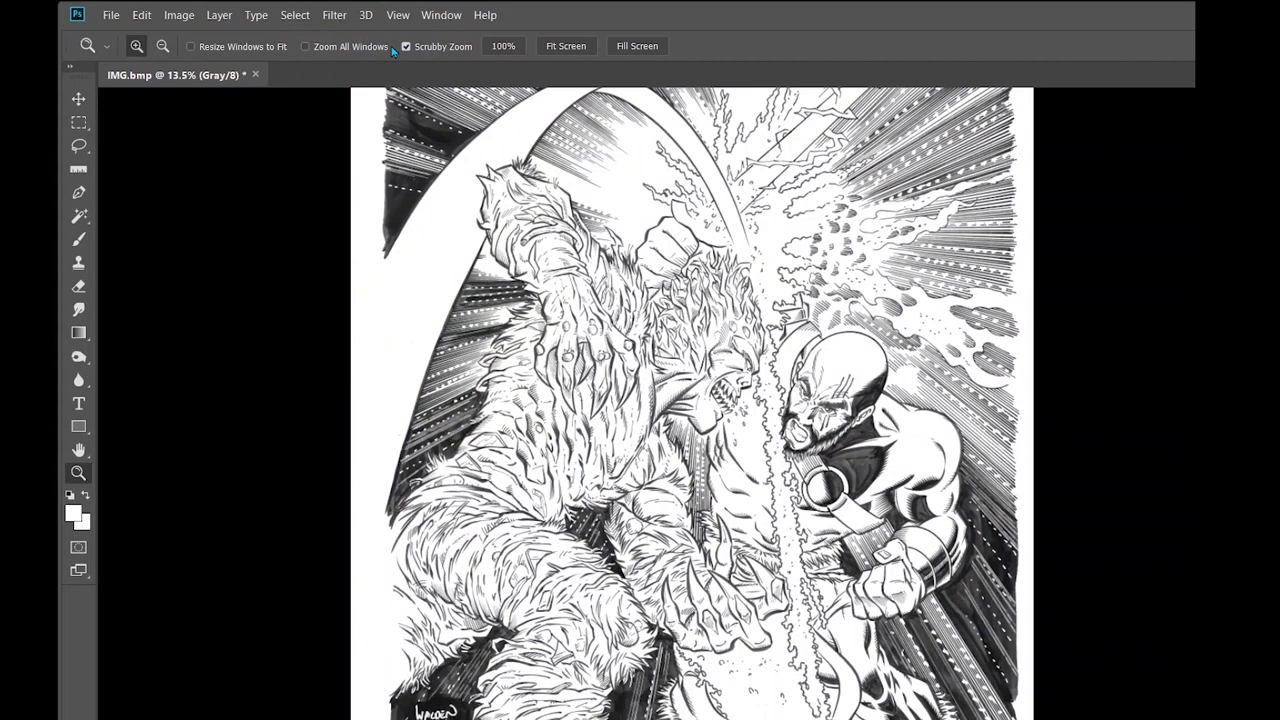
drag(787, 425, 775, 448)
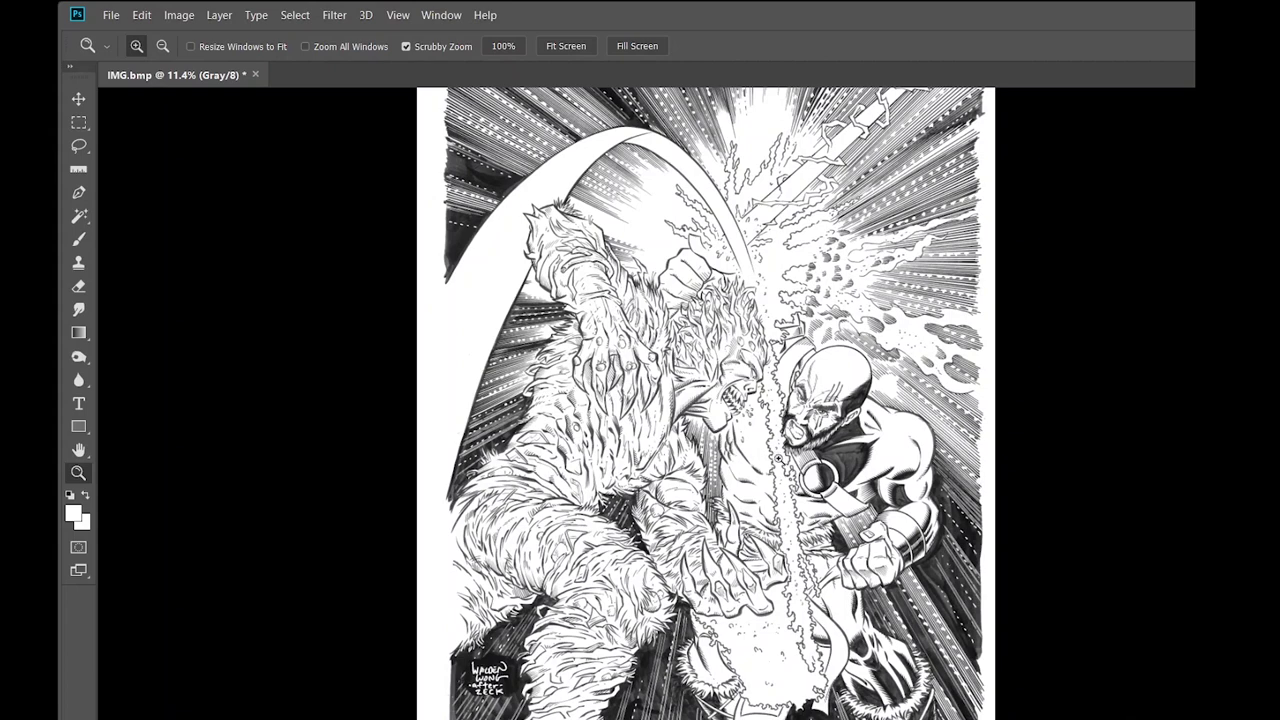
drag(670, 460, 942, 421)
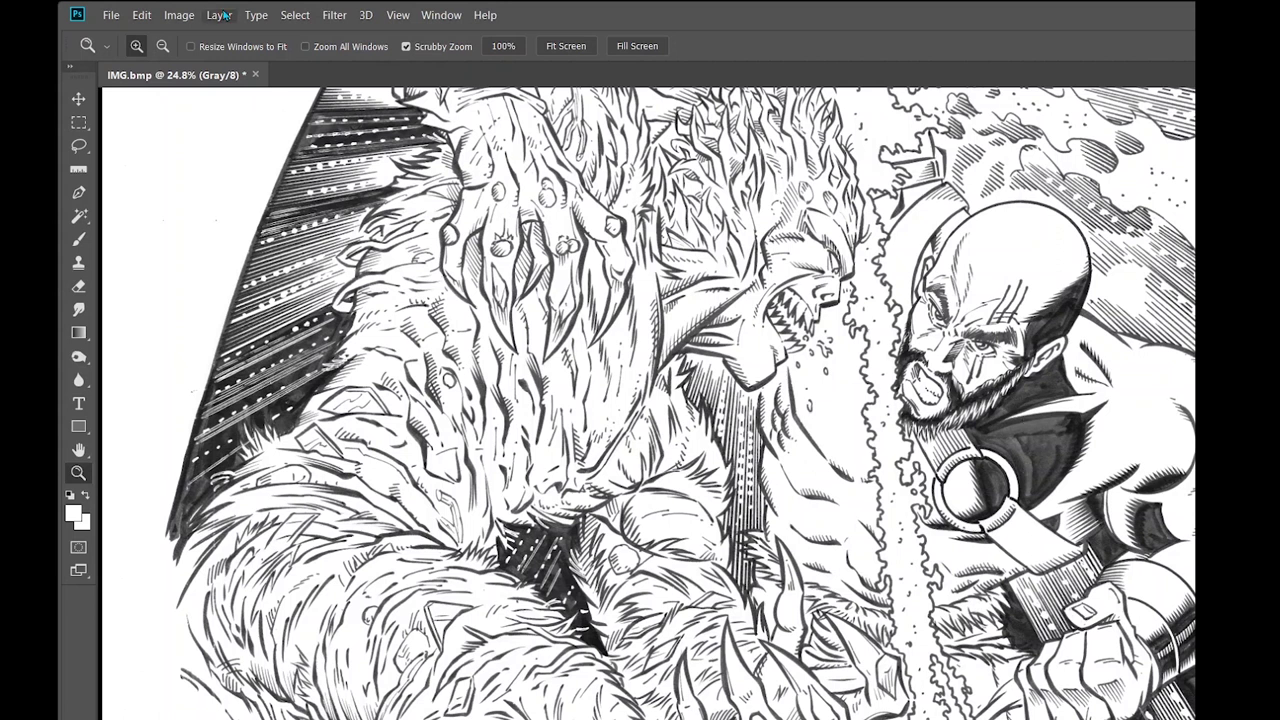
click(177, 15)
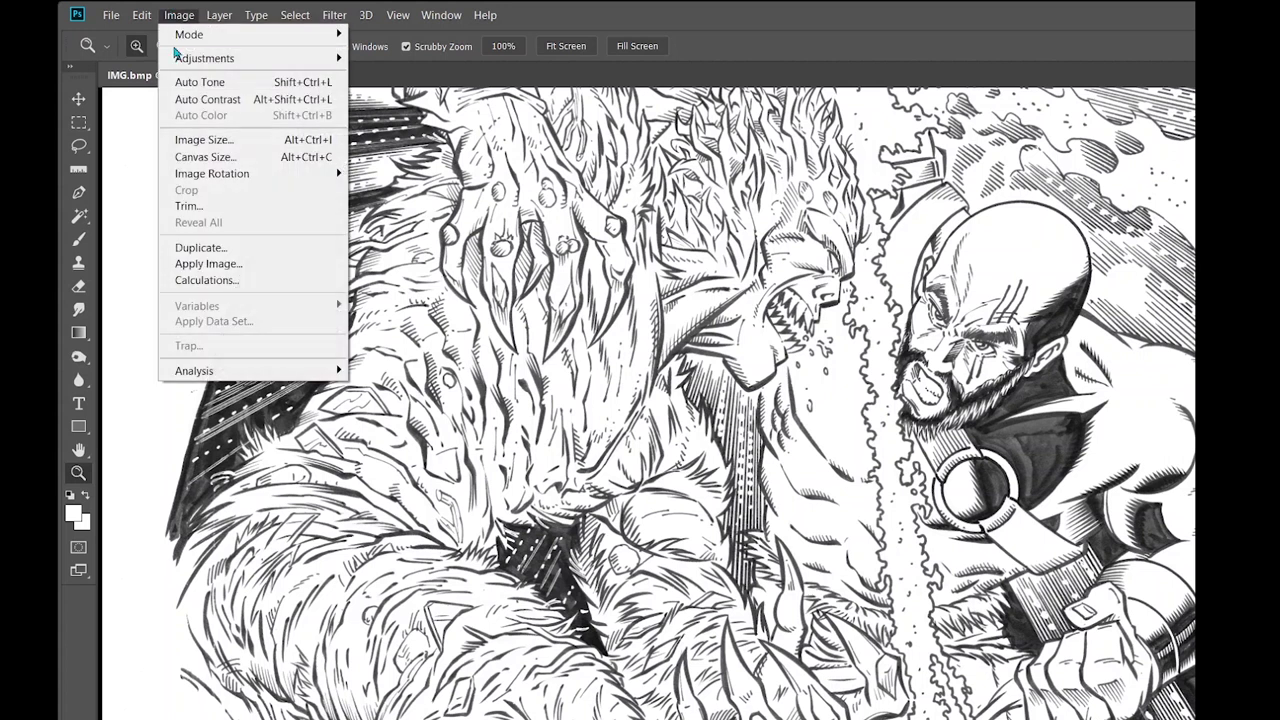
Apply Levels with midtones at 0.37 and white input at 240
mouse_move(182, 58)
click(403, 75)
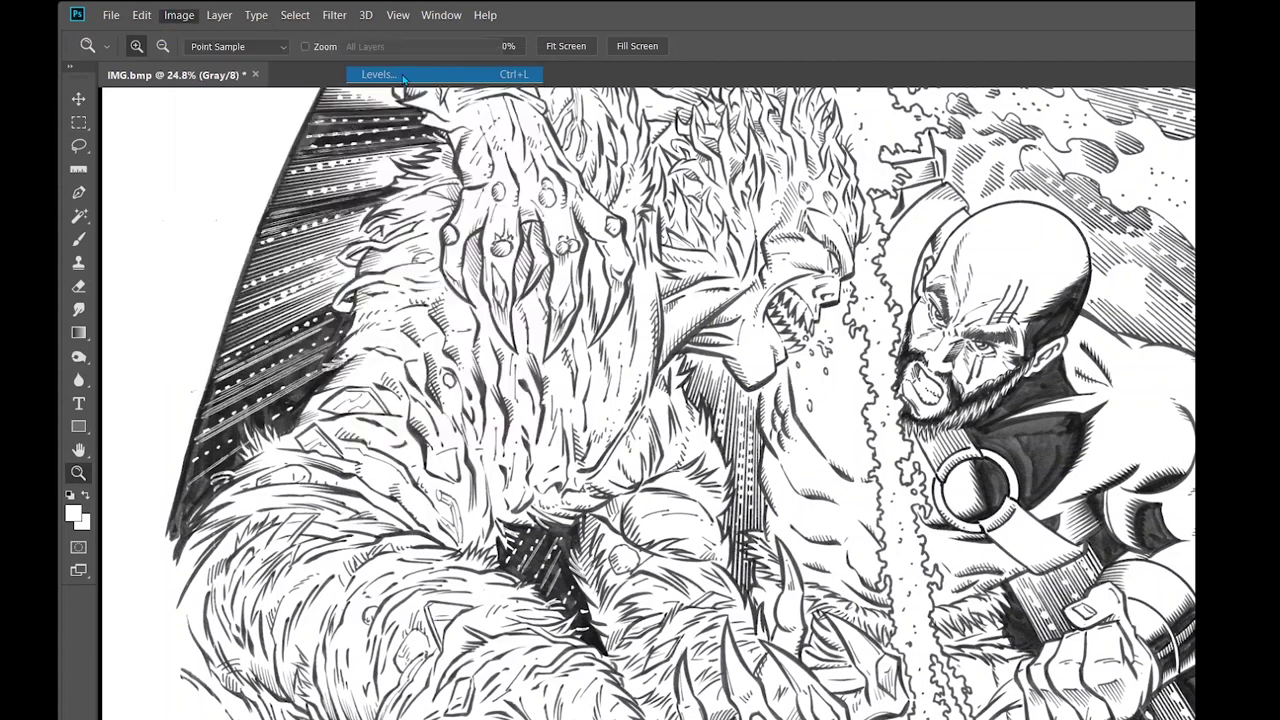
drag(1160, 136, 705, 292)
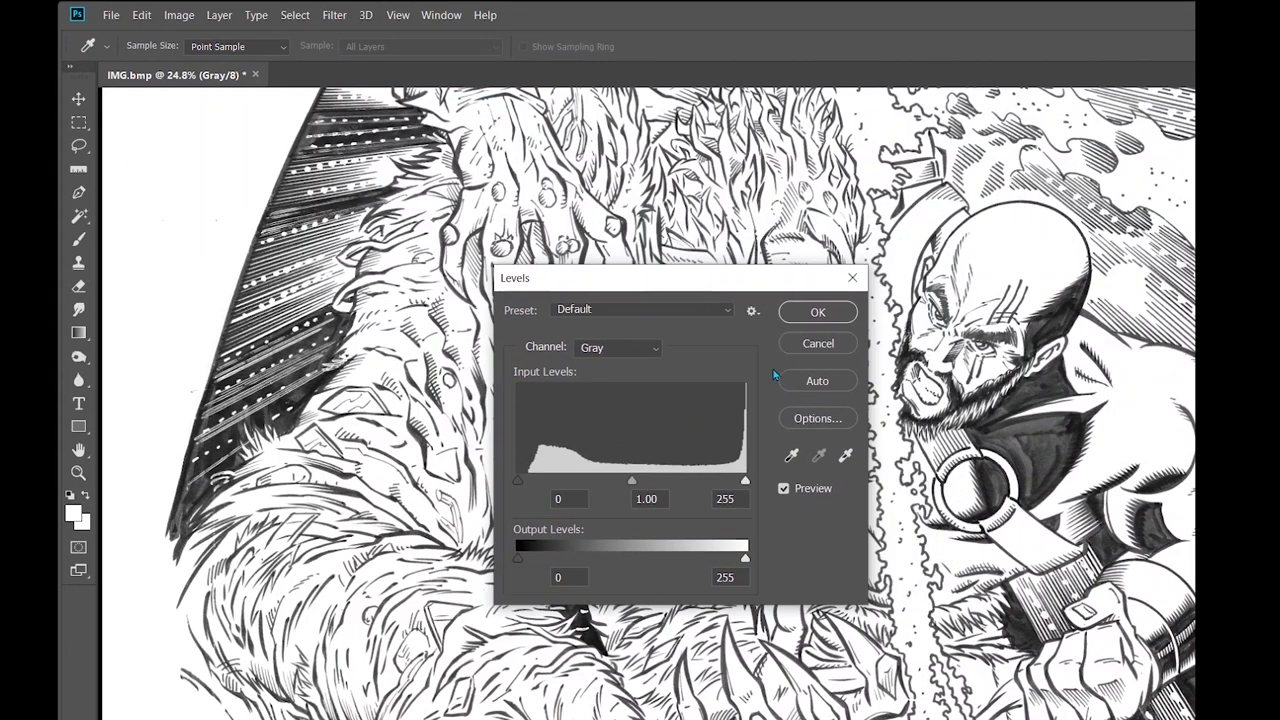
click(632, 485)
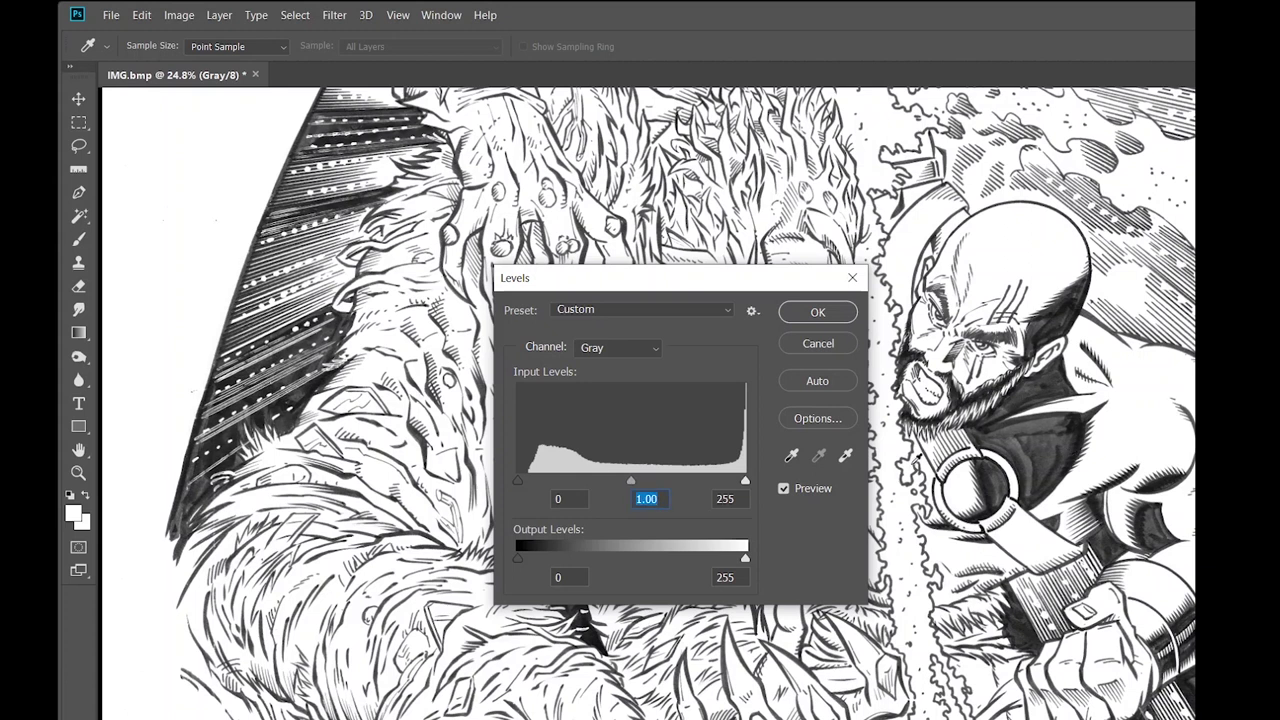
drag(638, 484, 694, 483)
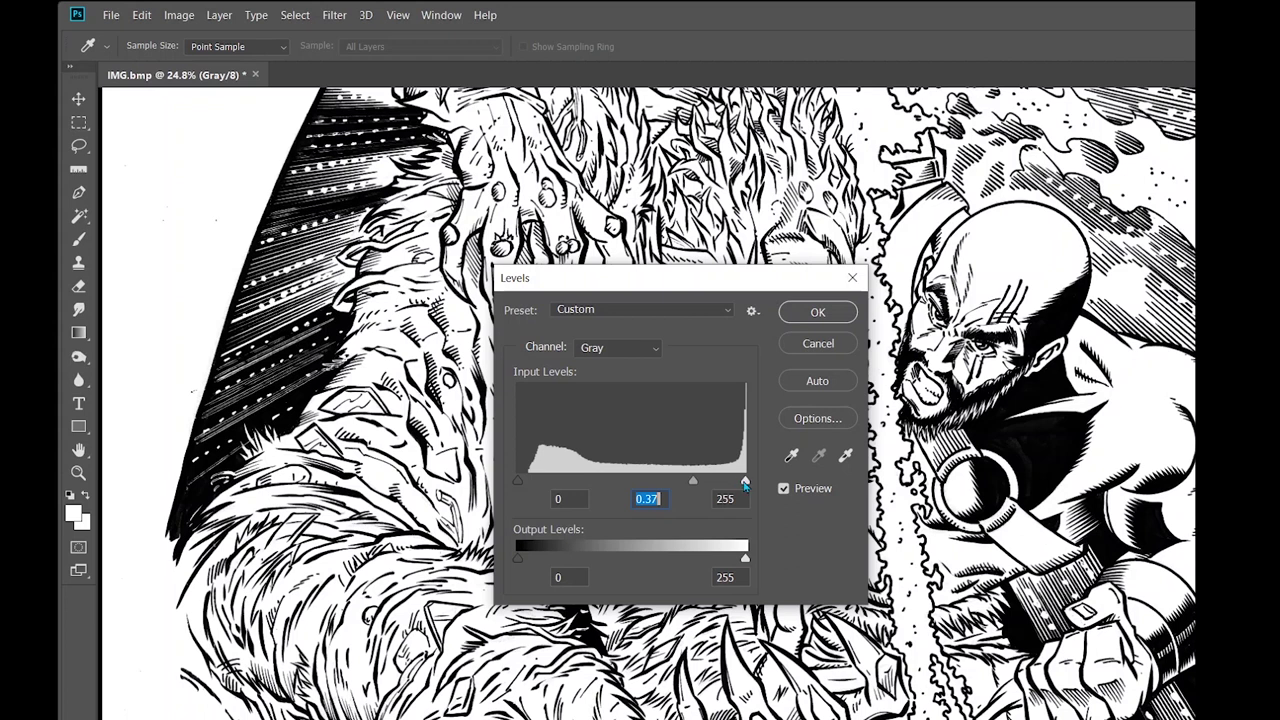
drag(744, 482, 734, 486)
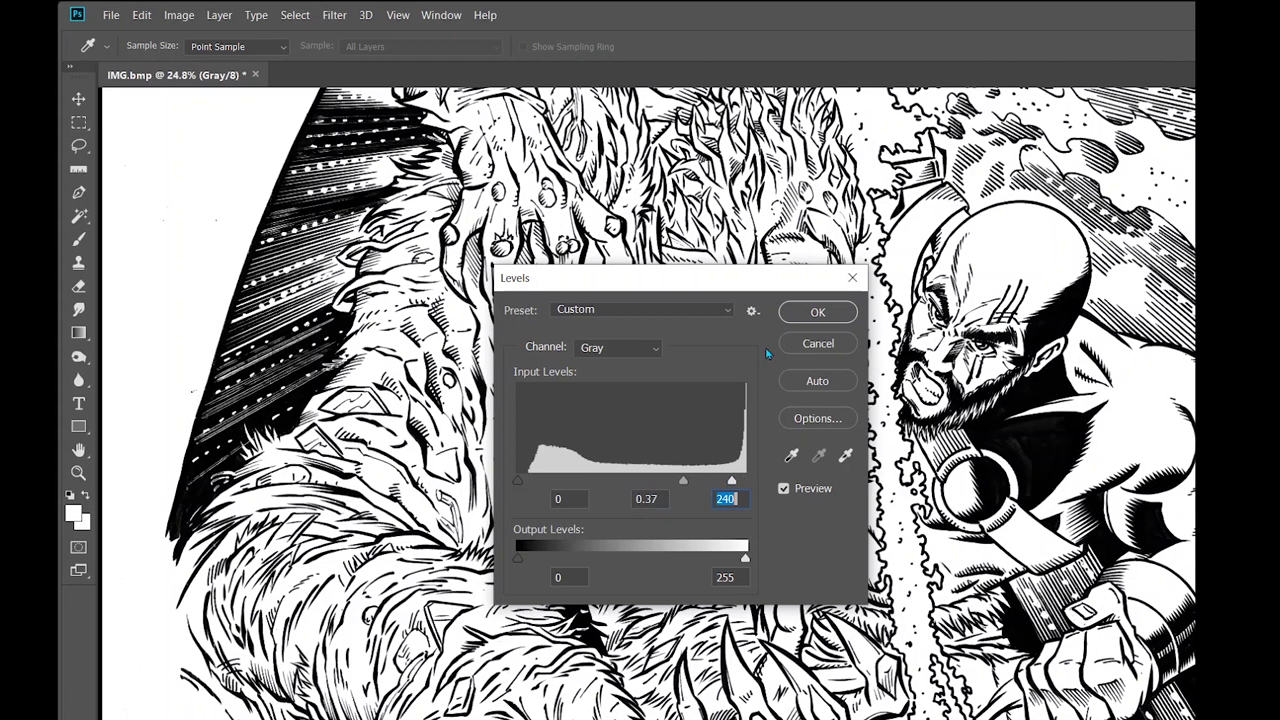
click(817, 312)
Zoom and pan onto the large dark area beside the fighter's ring
key(z)
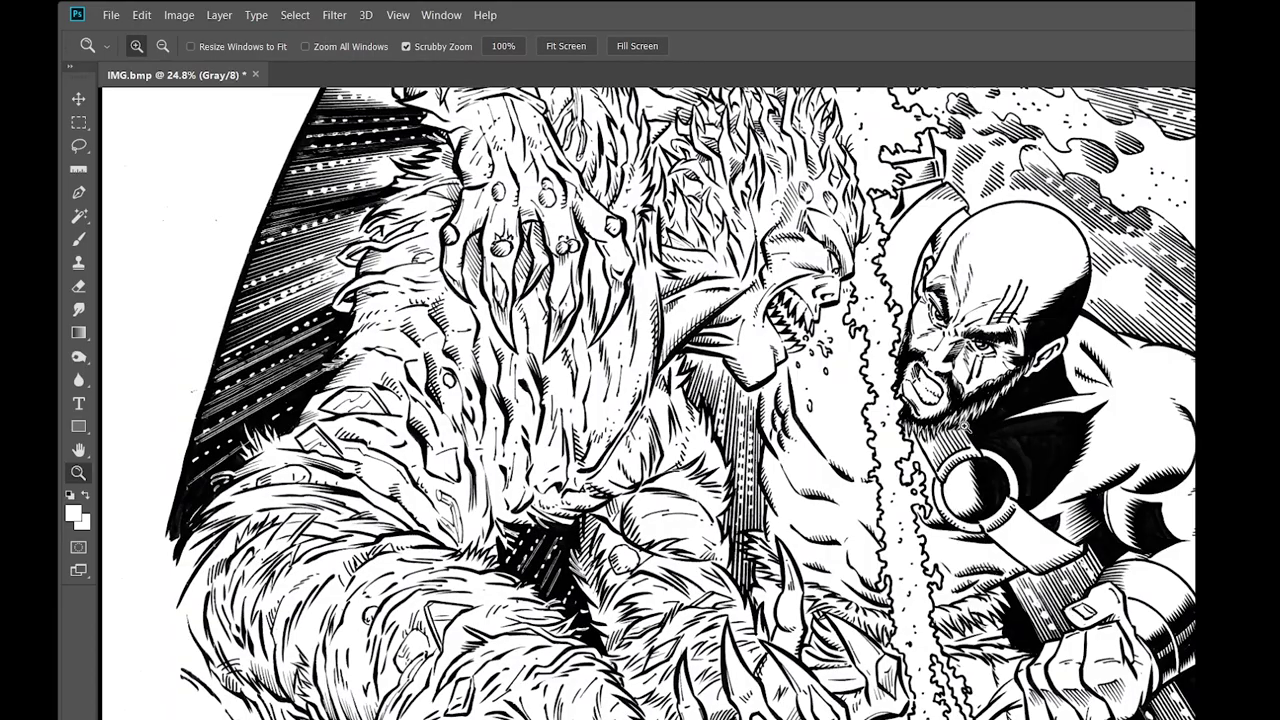
scroll(950, 431, down, 3)
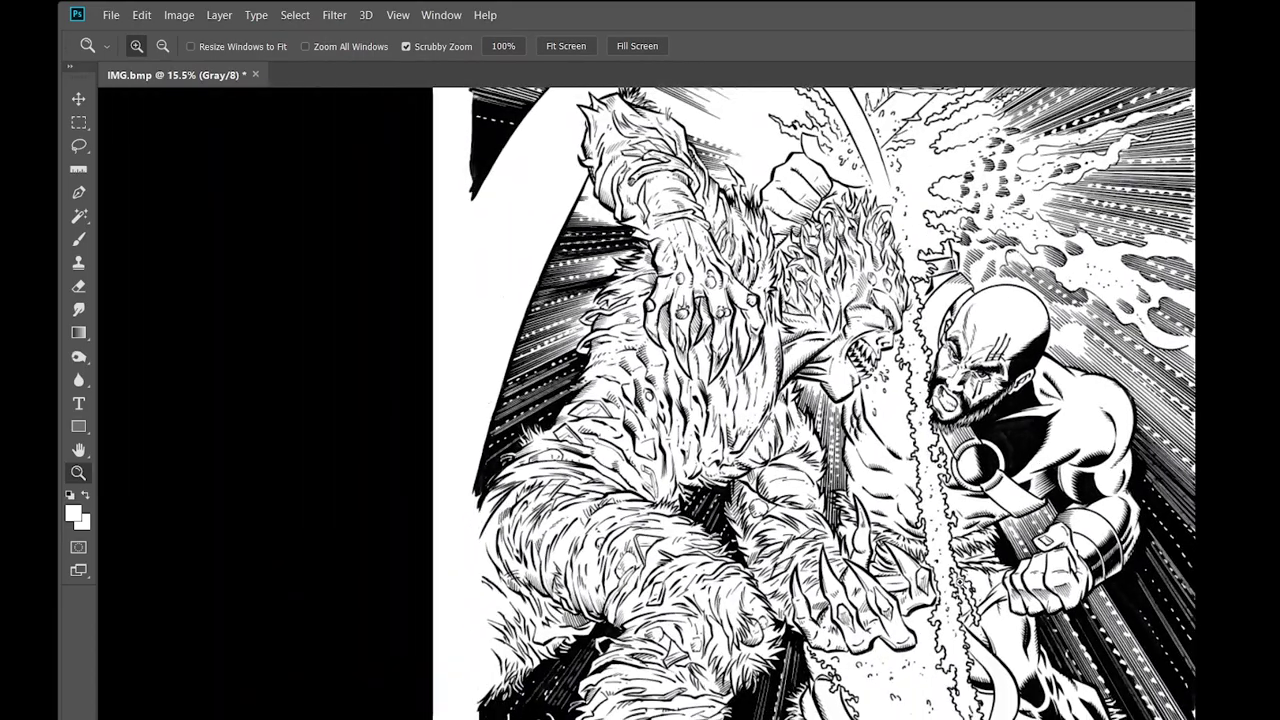
scroll(760, 560, up, 8)
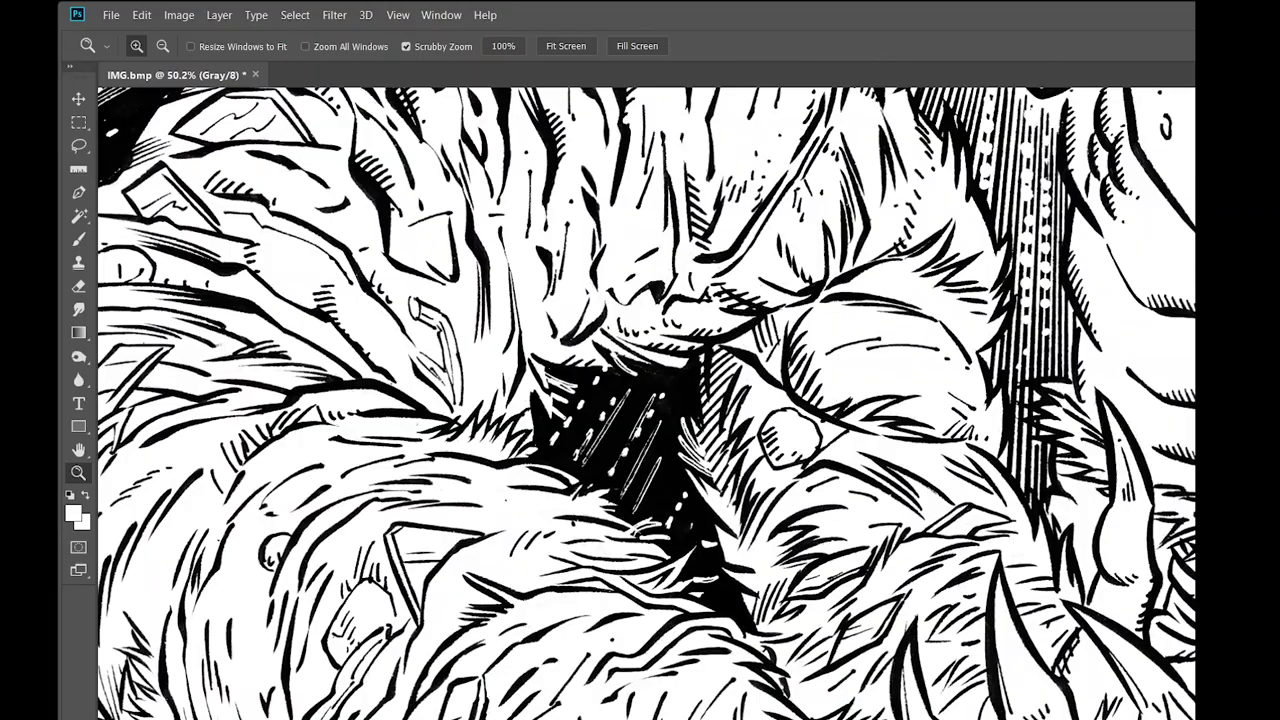
scroll(817, 538, down, 5)
scroll(853, 403, up, 2)
scroll(953, 342, up, 6)
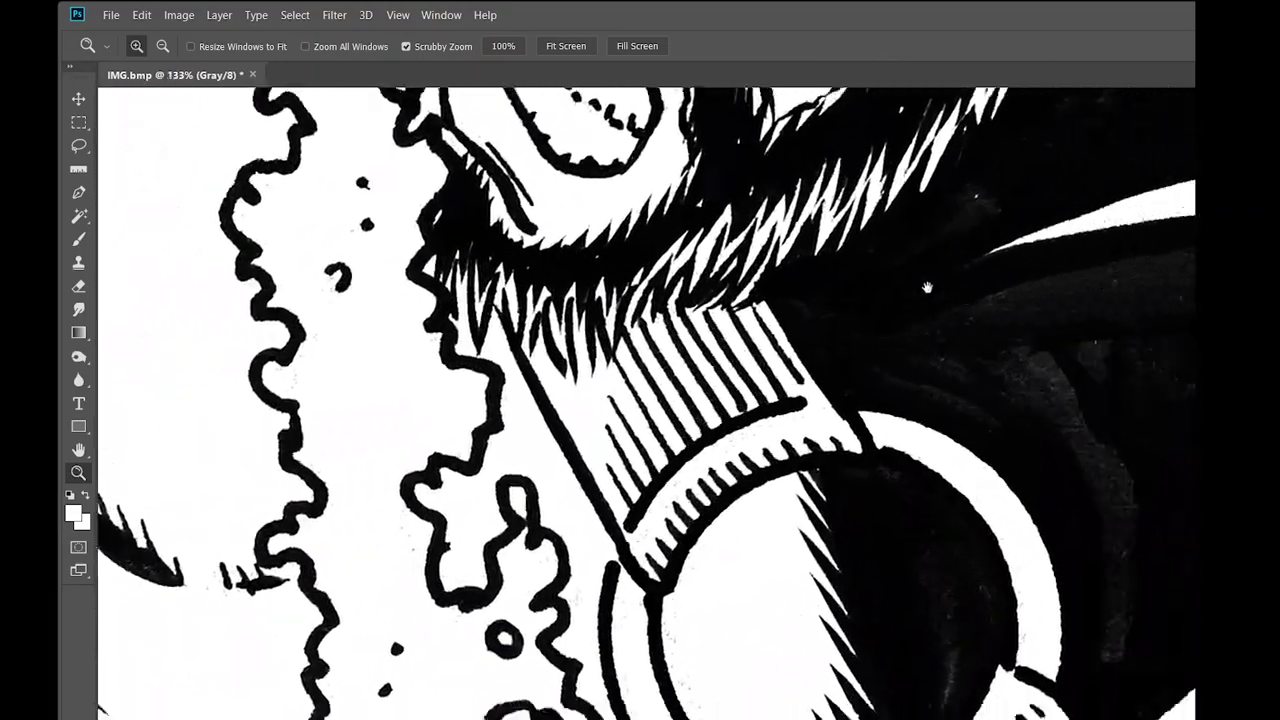
drag(927, 288, 809, 285)
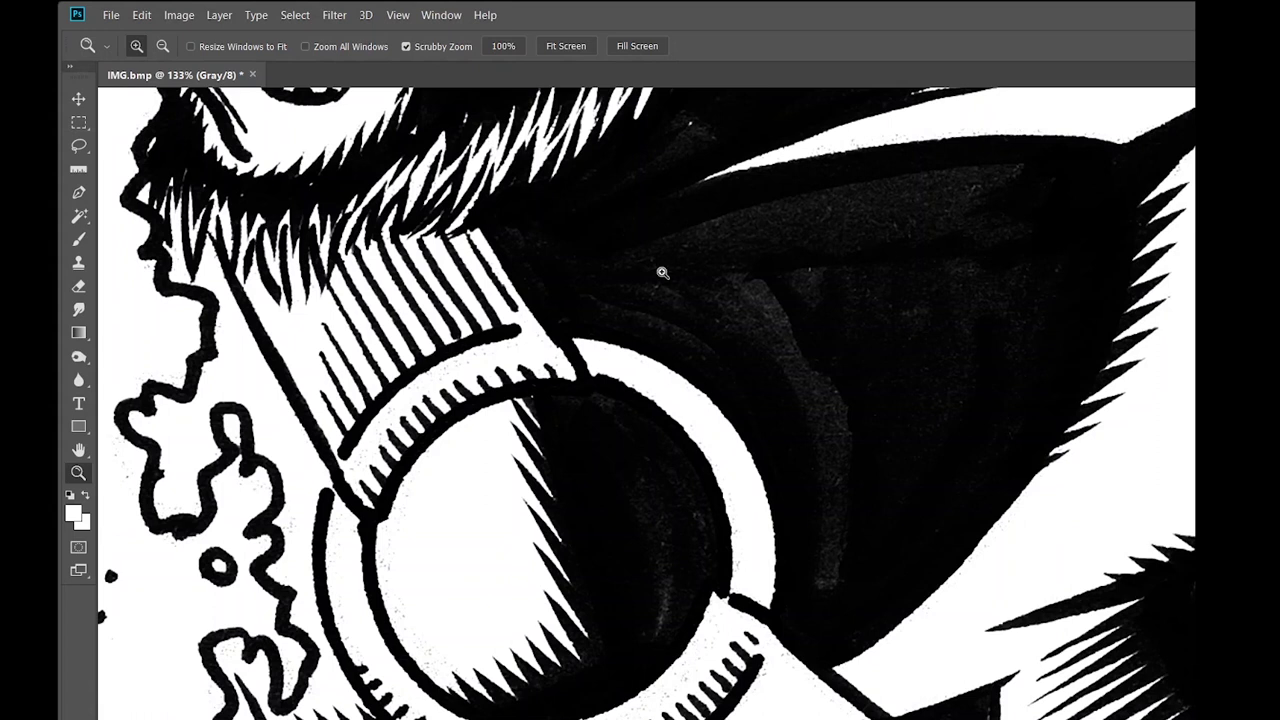
scroll(909, 263, up, 1)
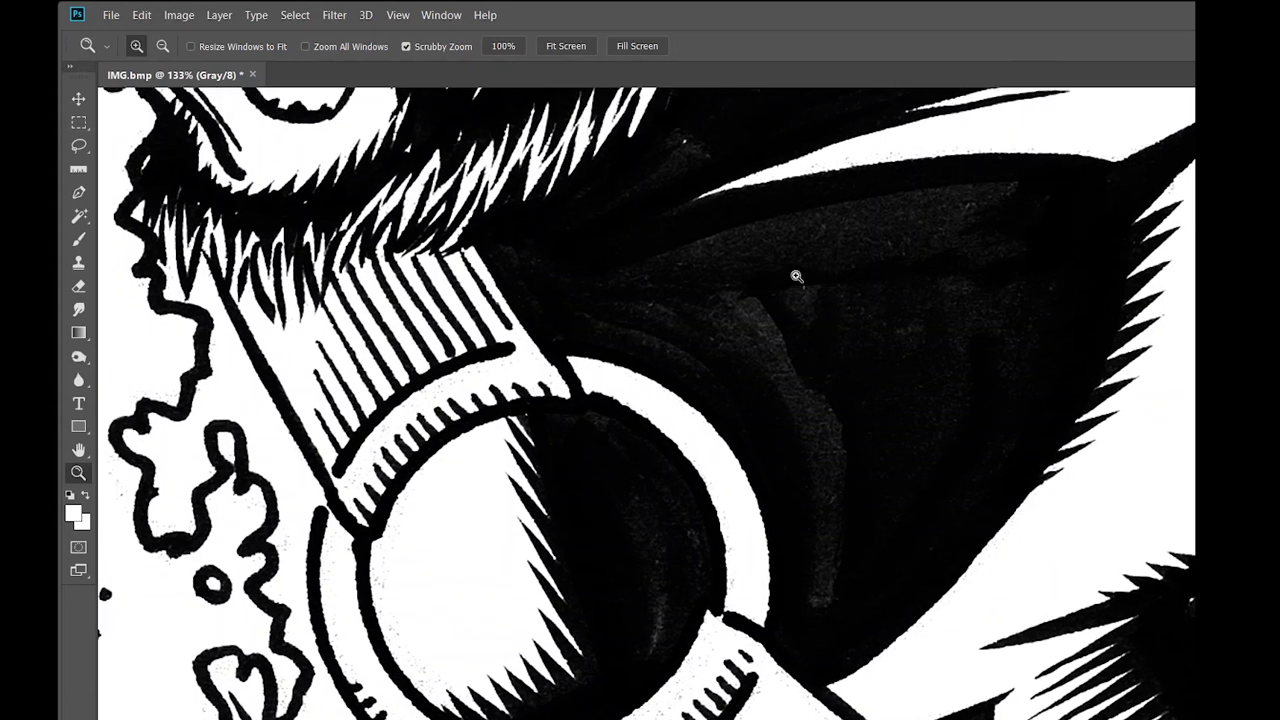
Burn over the grey streaks with a 300 px Burn Tool brush at Midtones, 53%
key(o)
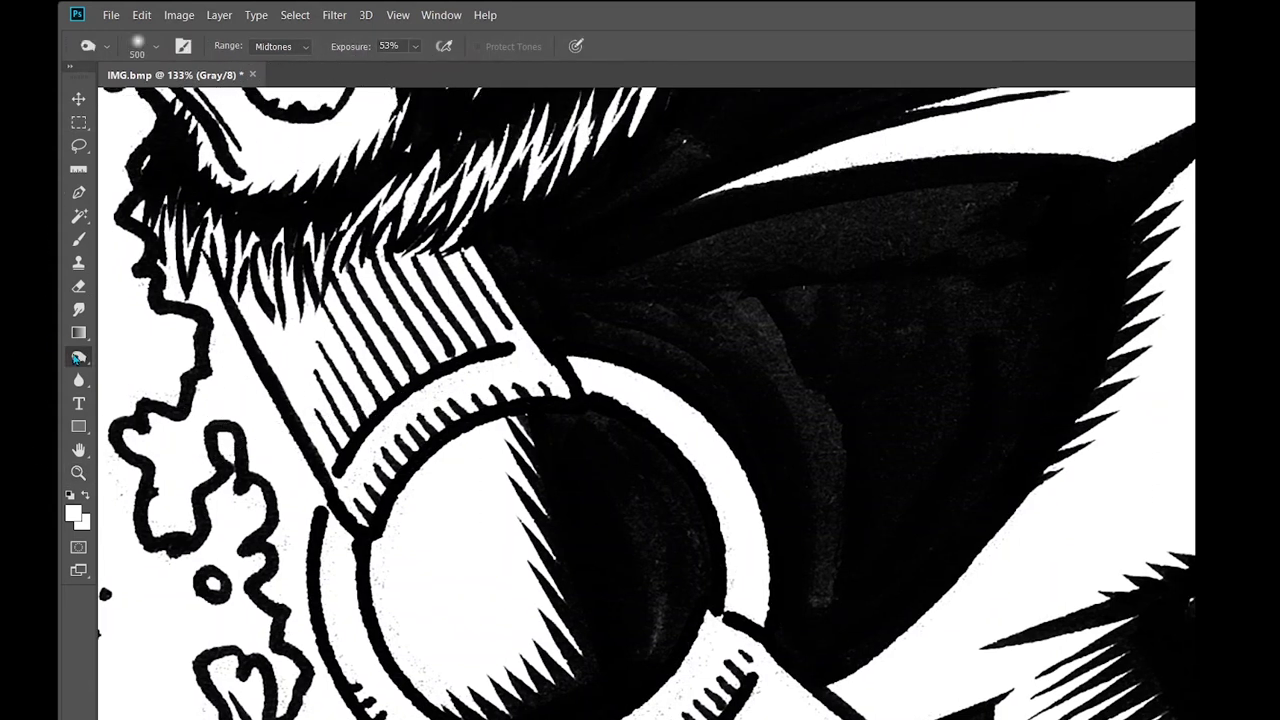
click(78, 357)
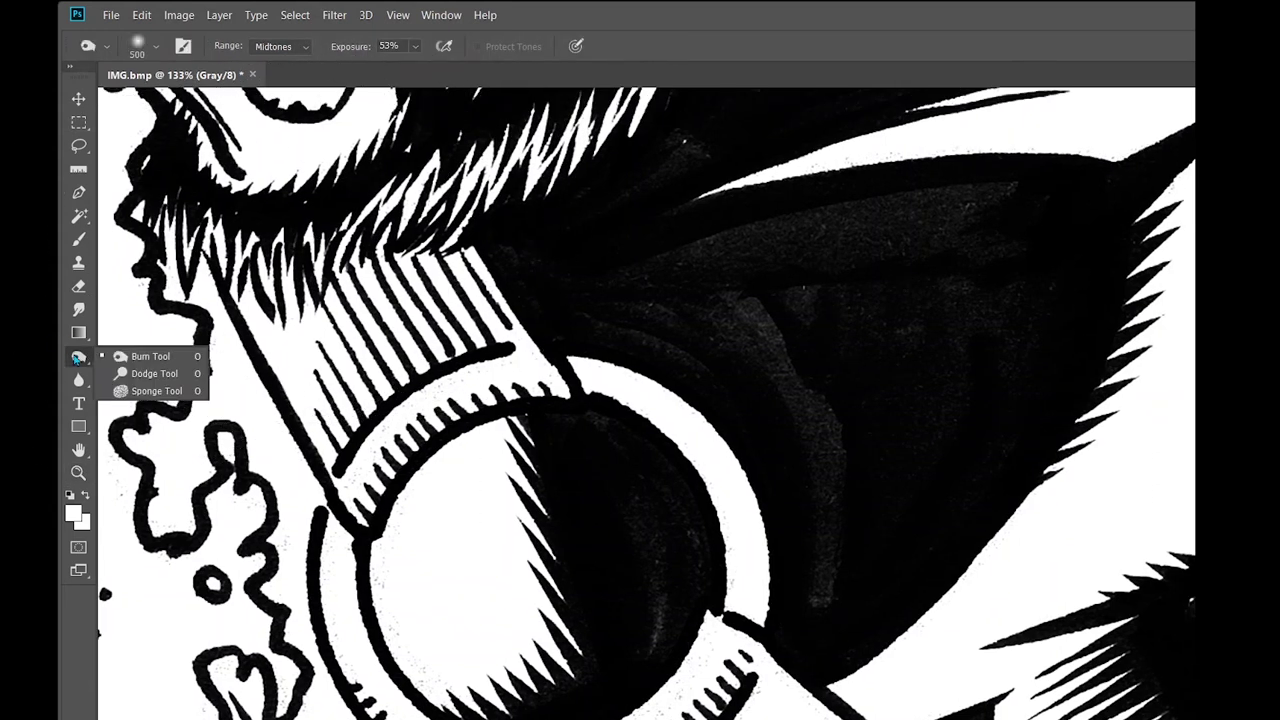
click(150, 356)
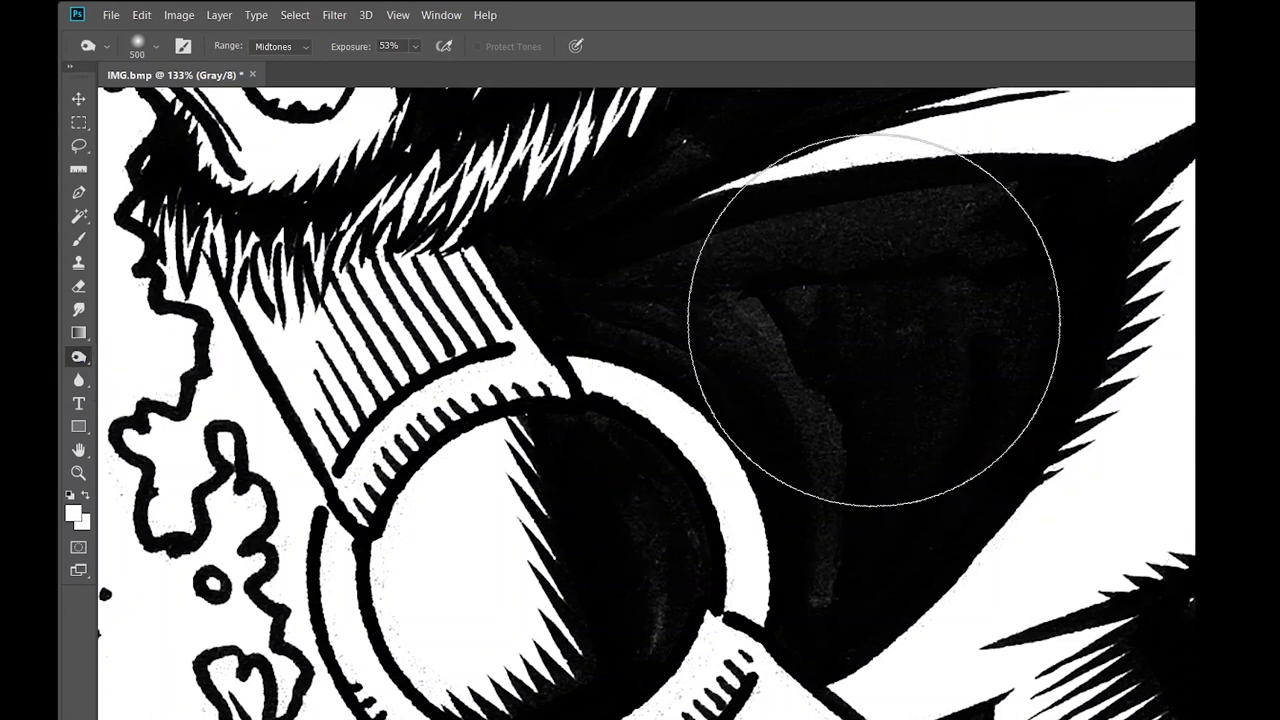
key(bracketleft)
key(bracketleft)
key(bracketleft)
key(bracketleft)
key(bracketleft)
key(bracketright)
key(bracketright)
key(bracketright)
key(bracketright)
key(bracketright)
key(bracketright)
key(bracketright)
key(bracketright)
key(bracketright)
key(bracketright)
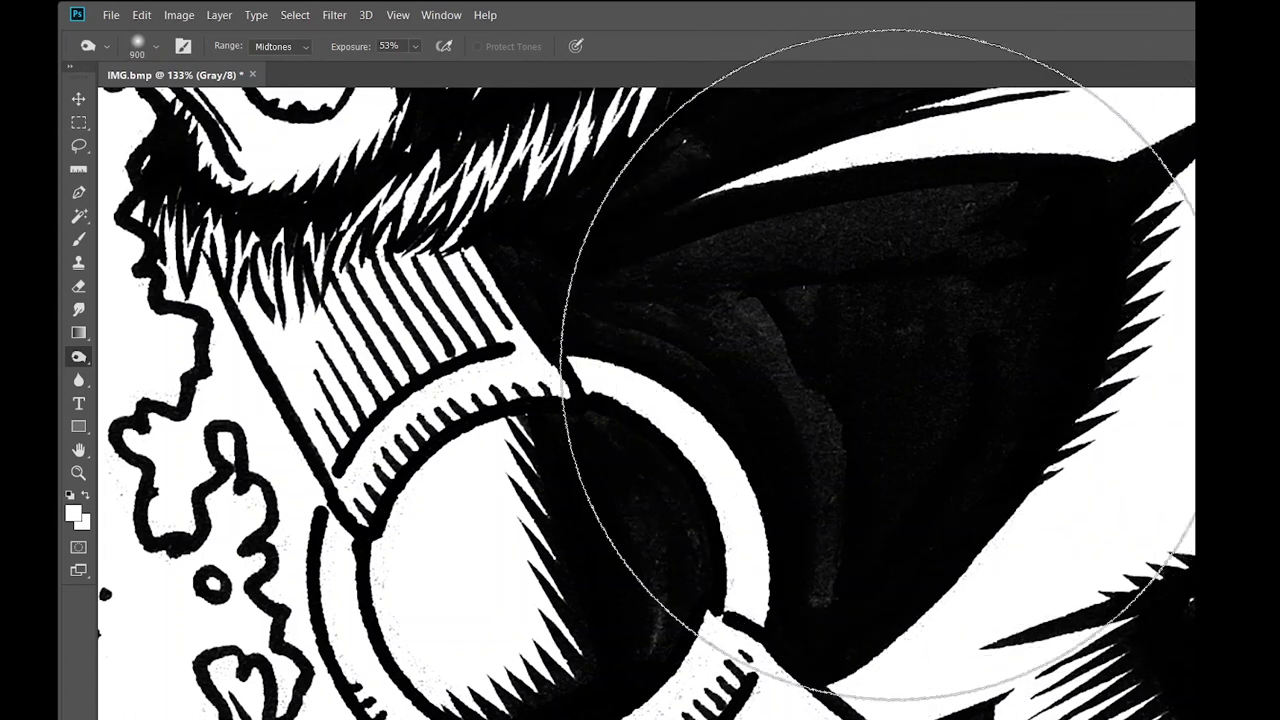
key(bracketleft)
key(bracketleft)
key(bracketleft)
key(bracketleft)
key(bracketleft)
key(bracketleft)
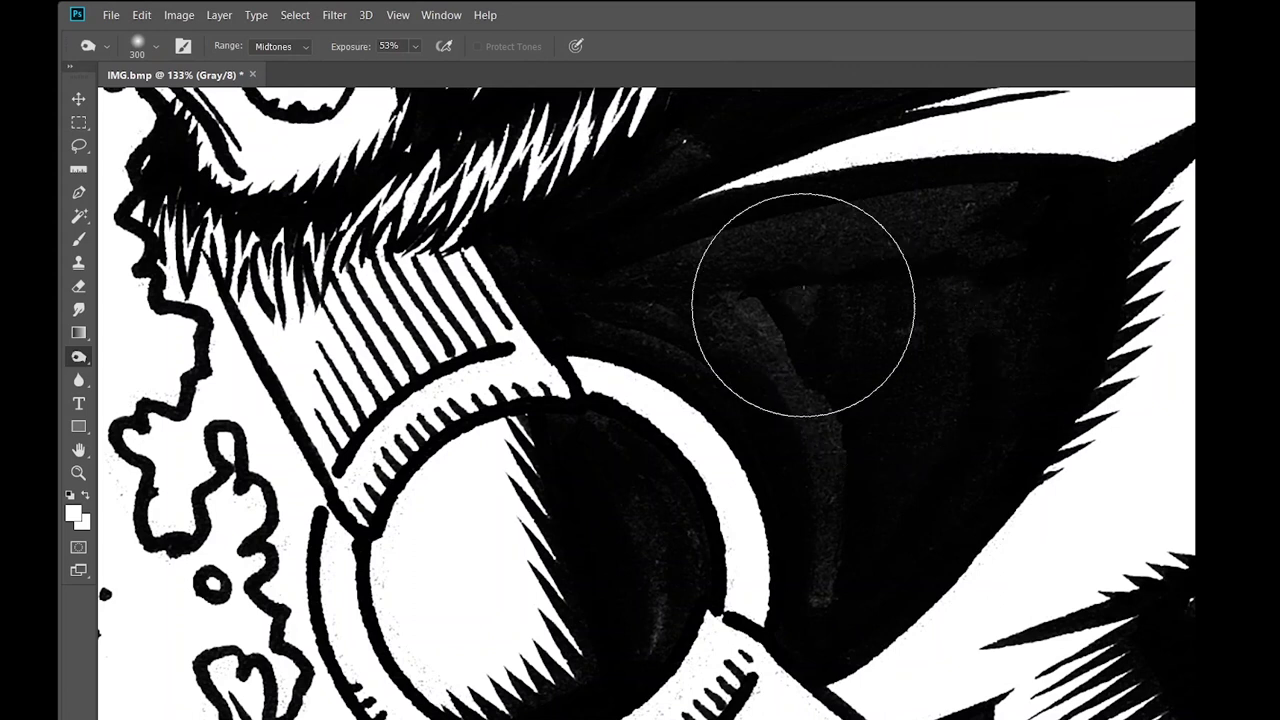
mouse_move(737, 307)
mouse_down()
mouse_move(803, 388)
mouse_move(874, 357)
mouse_move(791, 331)
mouse_move(799, 306)
mouse_move(1007, 285)
mouse_move(728, 288)
mouse_move(966, 276)
mouse_move(983, 351)
mouse_move(765, 306)
mouse_move(827, 369)
mouse_move(855, 497)
mouse_move(876, 468)
mouse_move(854, 427)
mouse_move(586, 567)
mouse_move(576, 606)
mouse_move(628, 546)
mouse_move(626, 559)
mouse_move(663, 543)
mouse_up()
Zoom back out until the whole cover fits in the window
key(z)
mouse_move(1170, 455)
mouse_down()
mouse_move(1000, 400)
mouse_move(950, 350)
mouse_move(1103, 316)
mouse_move(1129, 324)
mouse_up()
scroll(1063, 228, down, 8)
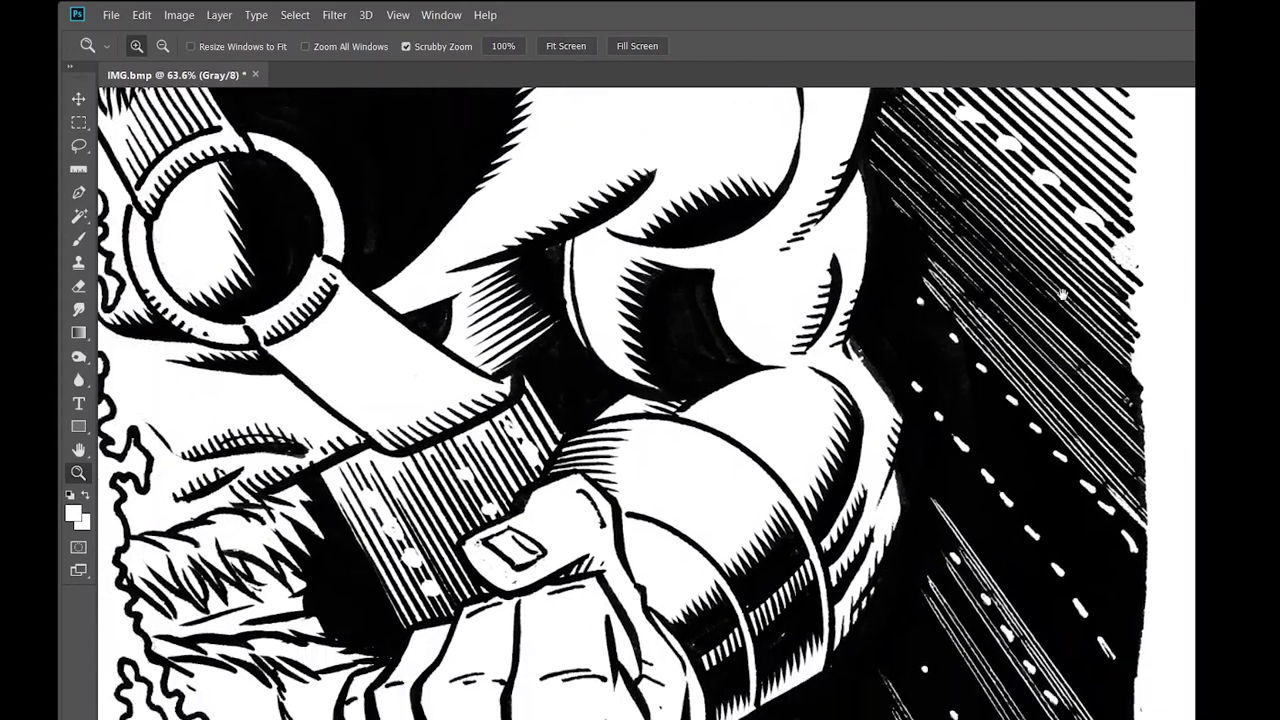
scroll(1063, 228, down, 10)
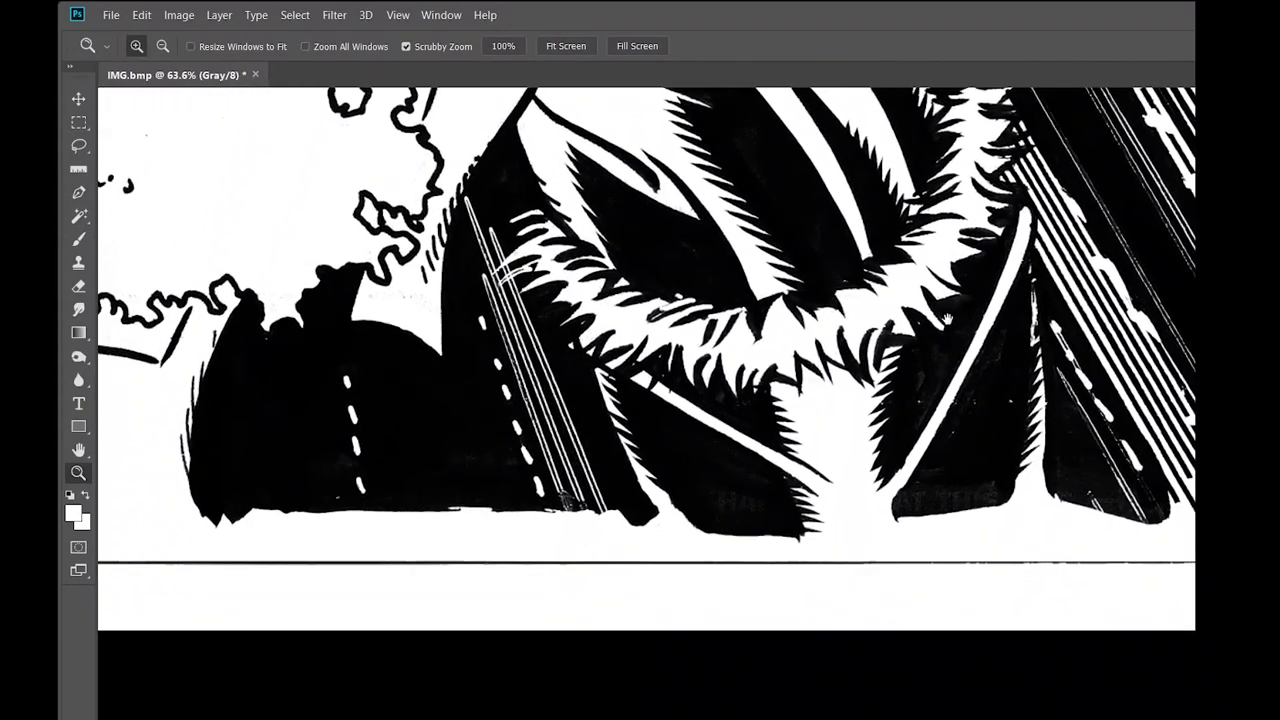
drag(946, 318, 1279, 406)
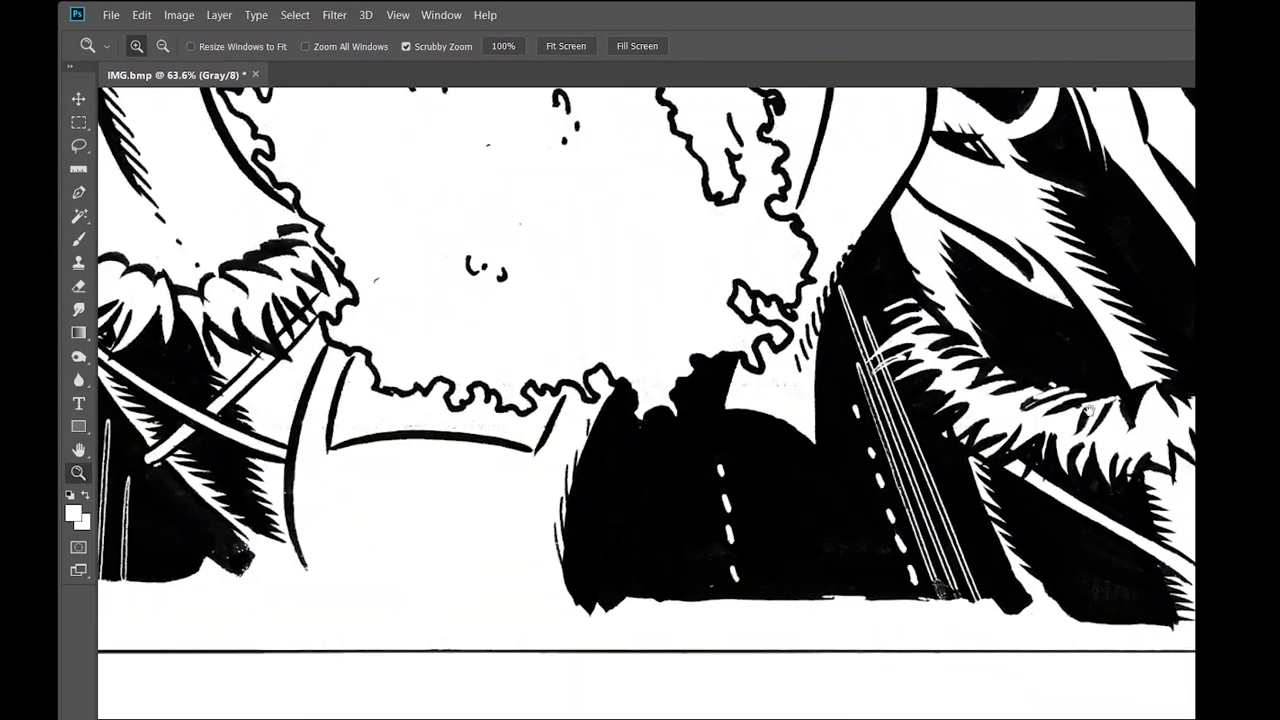
scroll(1155, 410, up, 10)
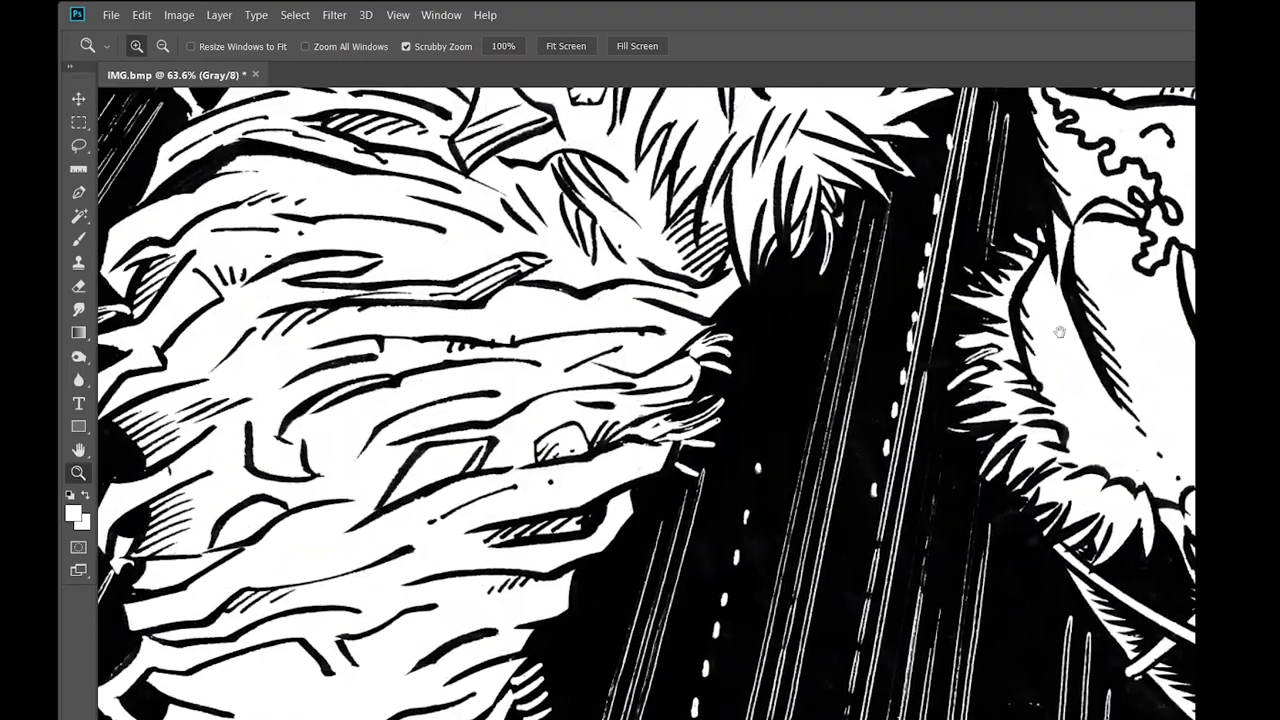
scroll(1059, 332, up, 10)
scroll(834, 255, up, 10)
scroll(700, 400, up, 10)
key(o)
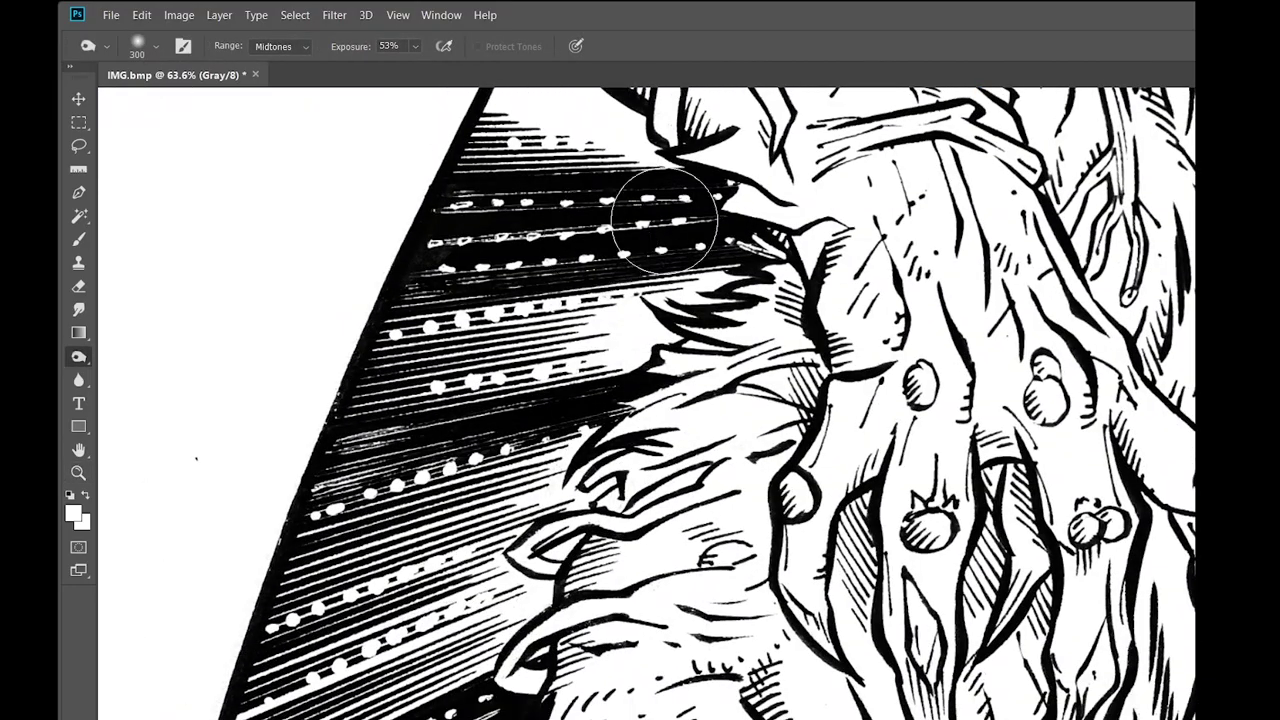
scroll(560, 245, up, 10)
scroll(640, 400, up, 10)
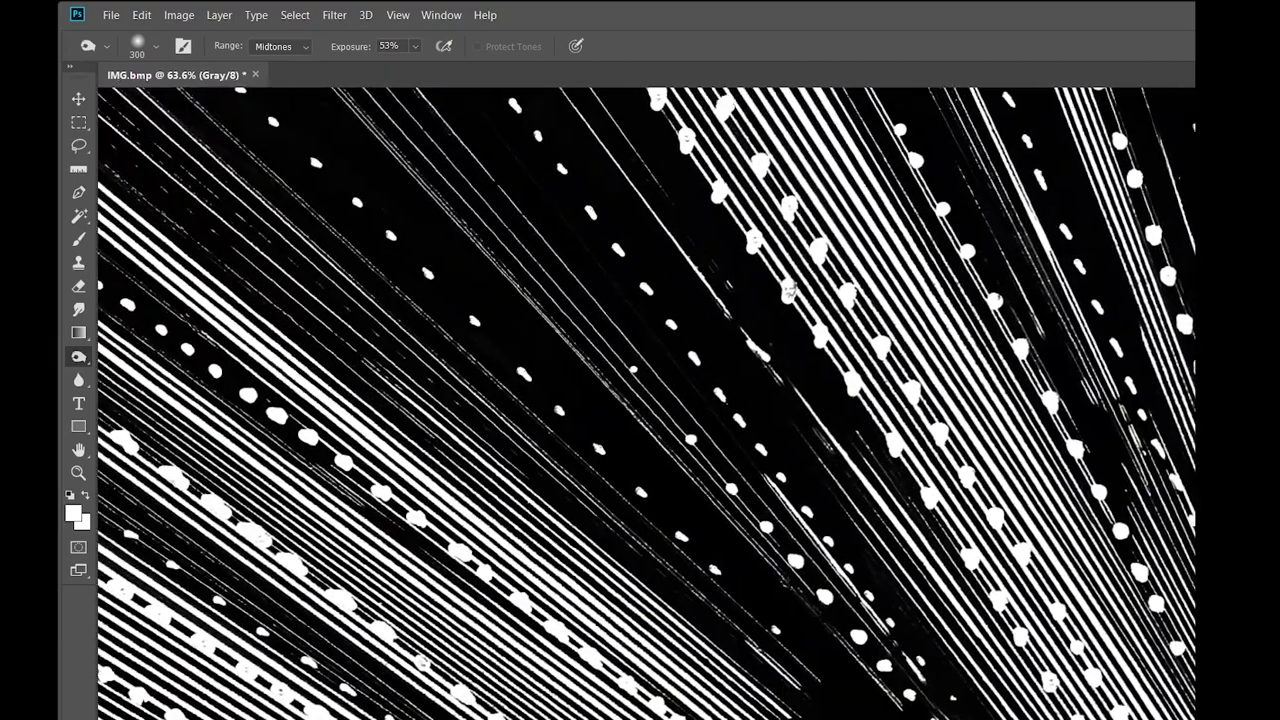
scroll(640, 400, left, 10)
key(z)
scroll(640, 400, down, 3)
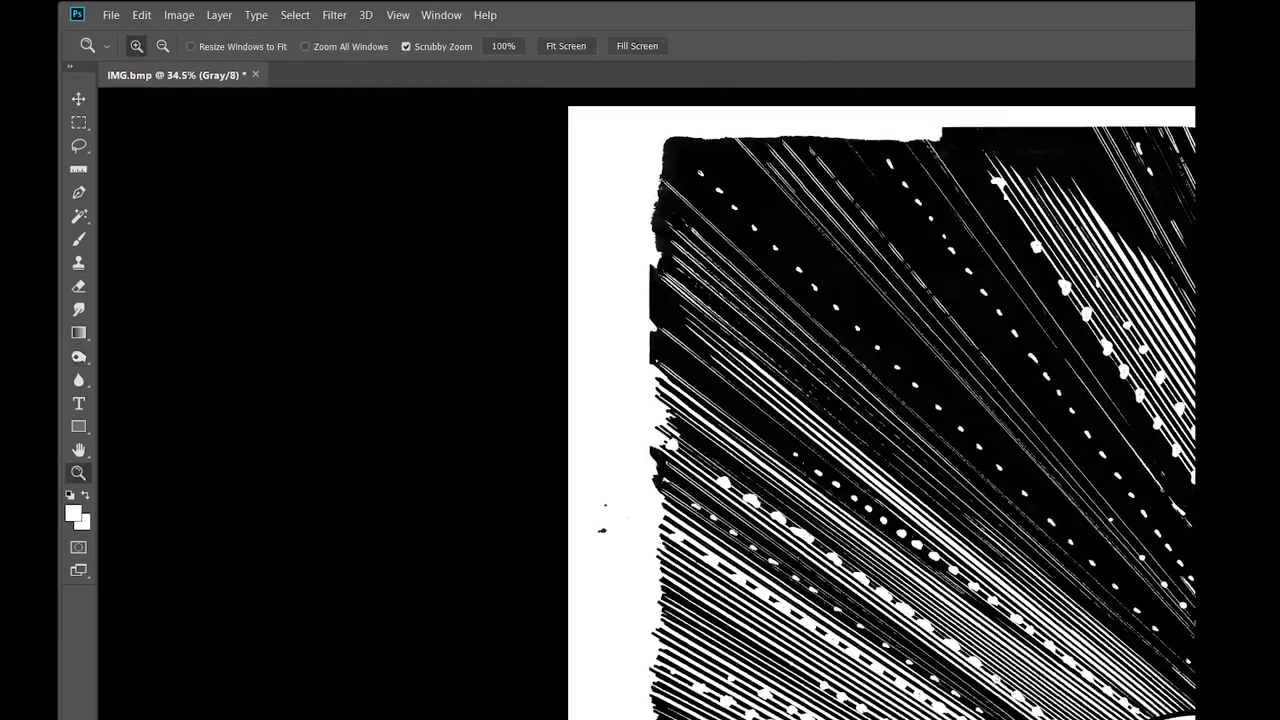
scroll(640, 400, right, 10)
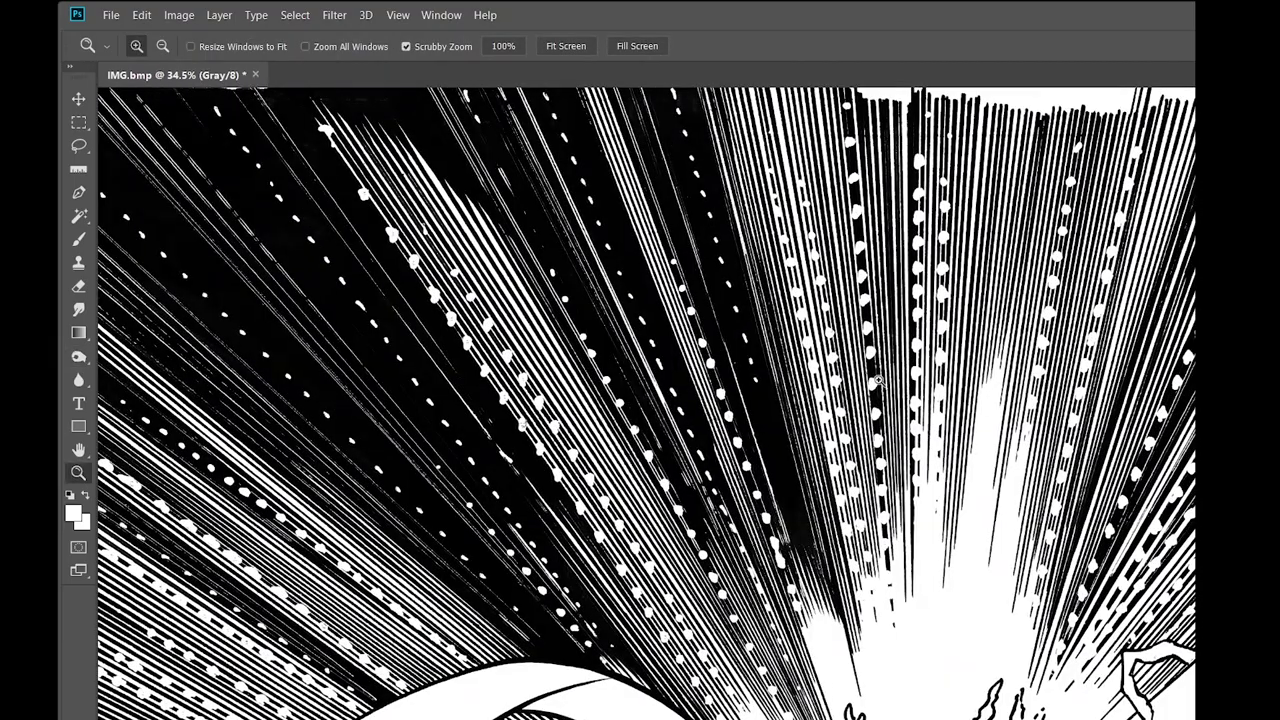
key(ctrl+0)
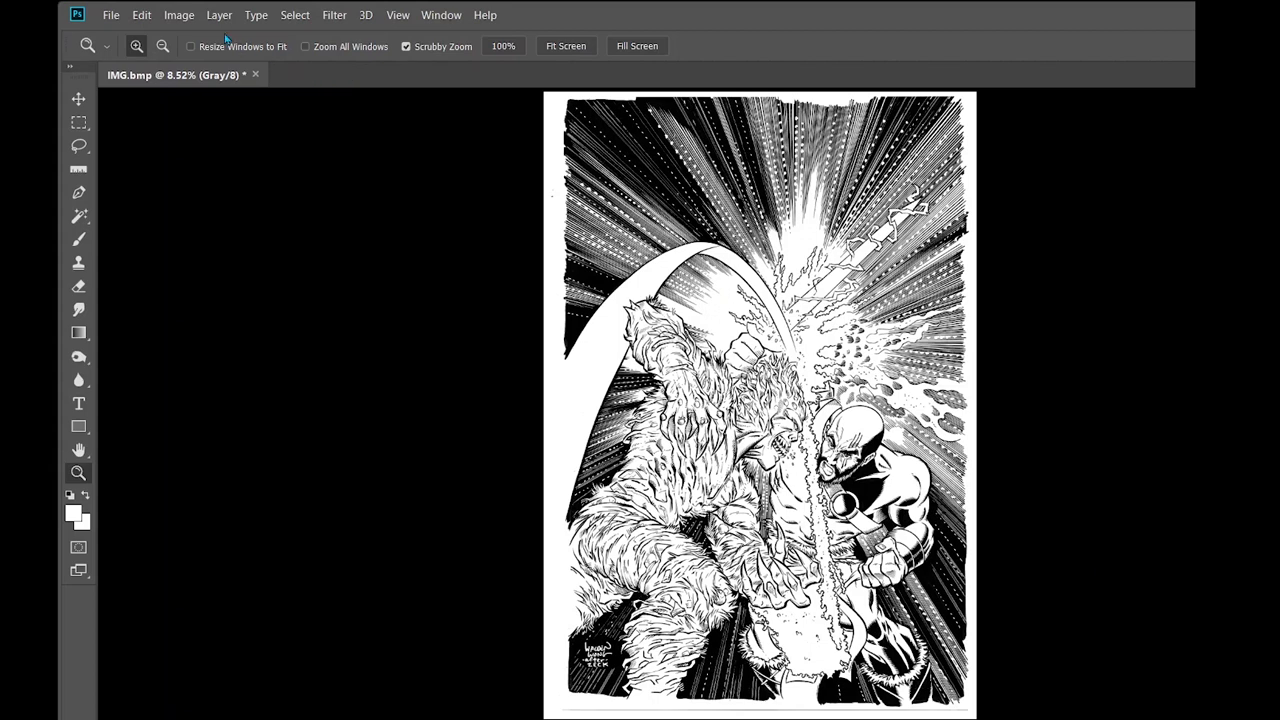
Resize the image to 67% with linked proportions, giving 4712 × 6843 px at 600 ppi
click(179, 15)
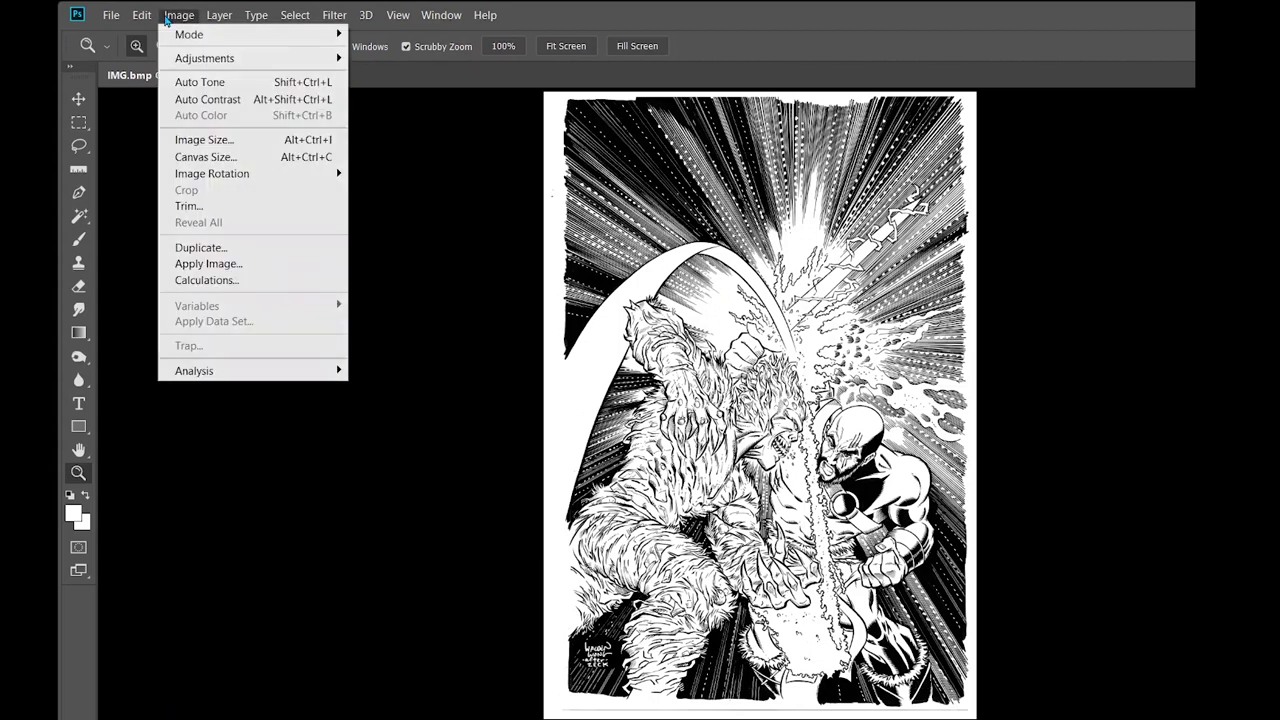
click(214, 142)
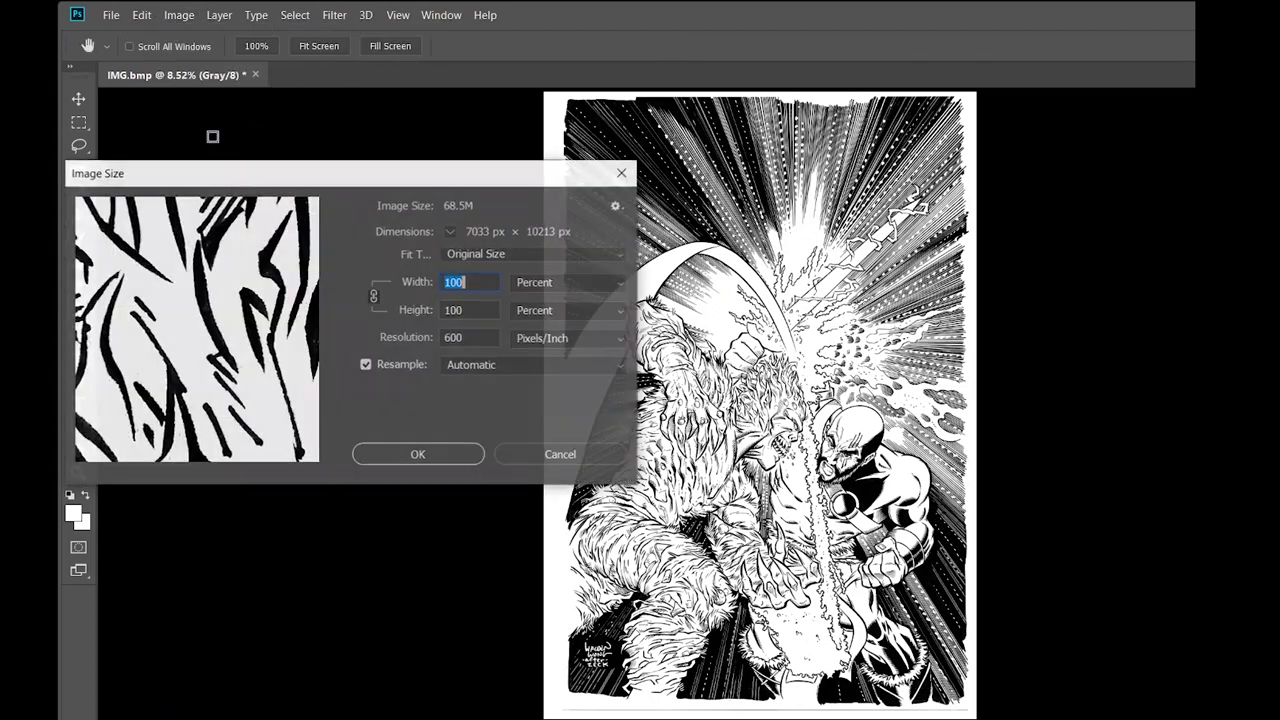
drag(478, 183, 782, 201)
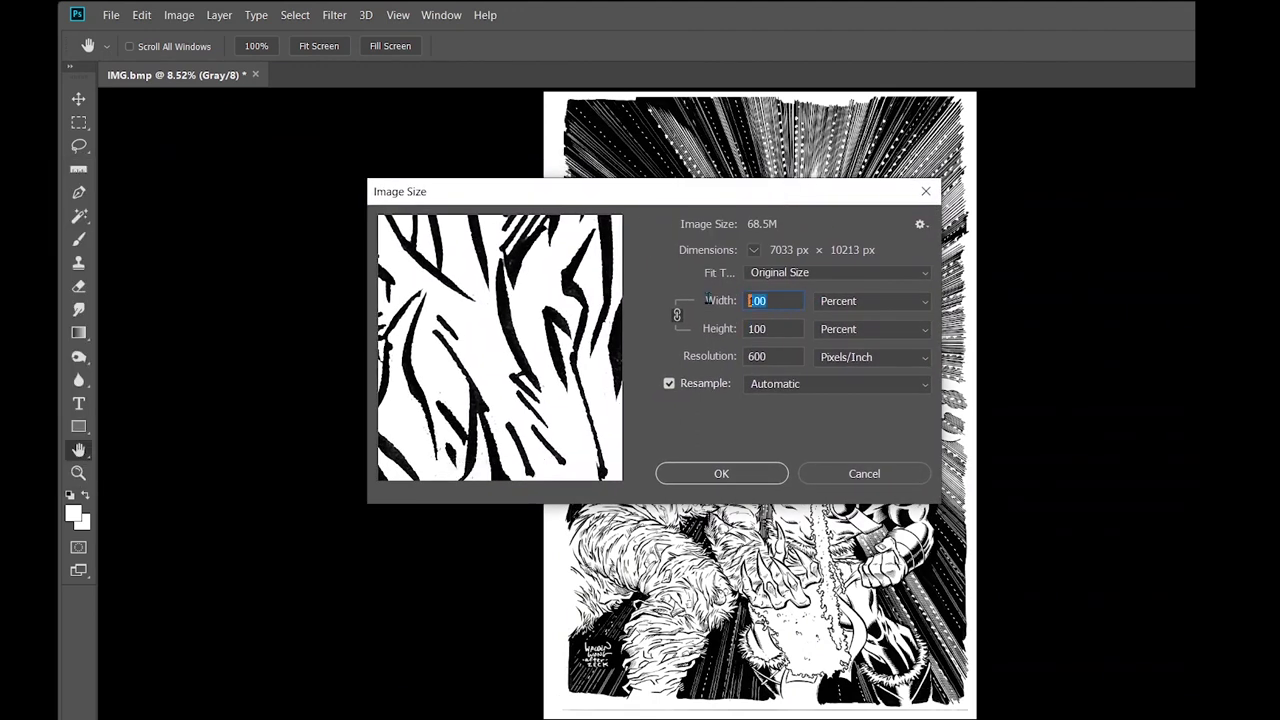
text(67)
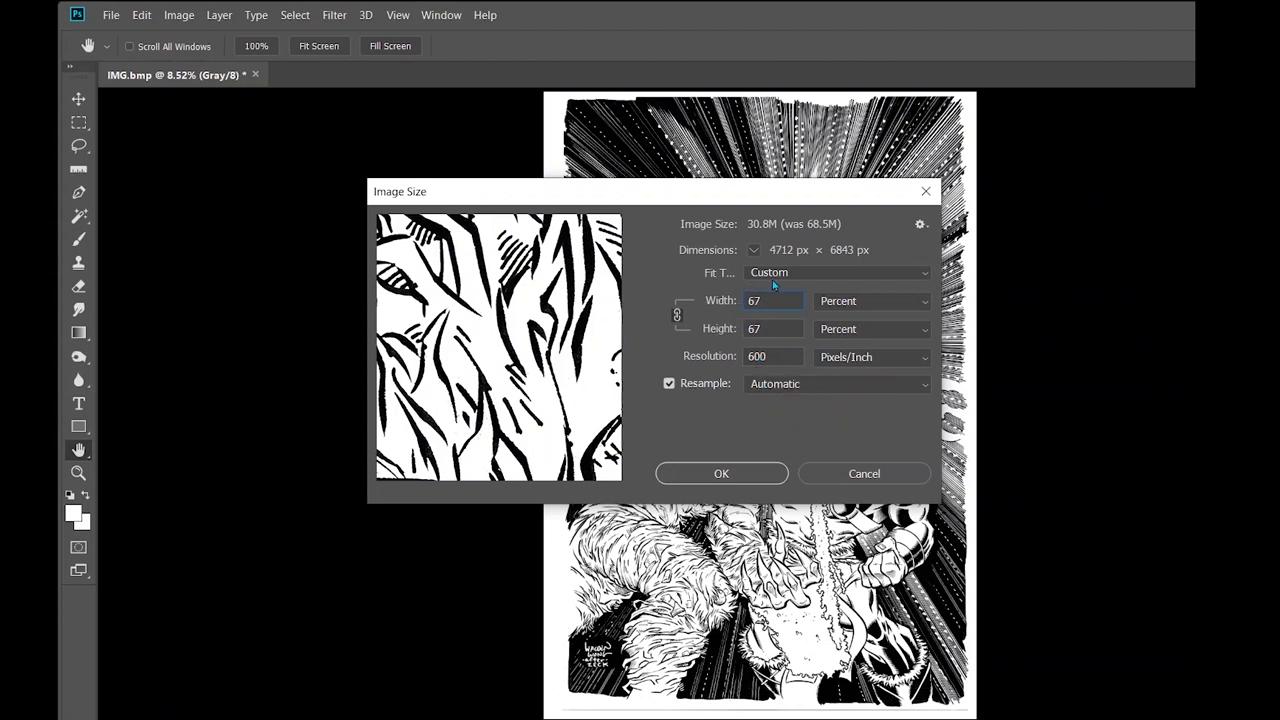
click(755, 476)
key(z)
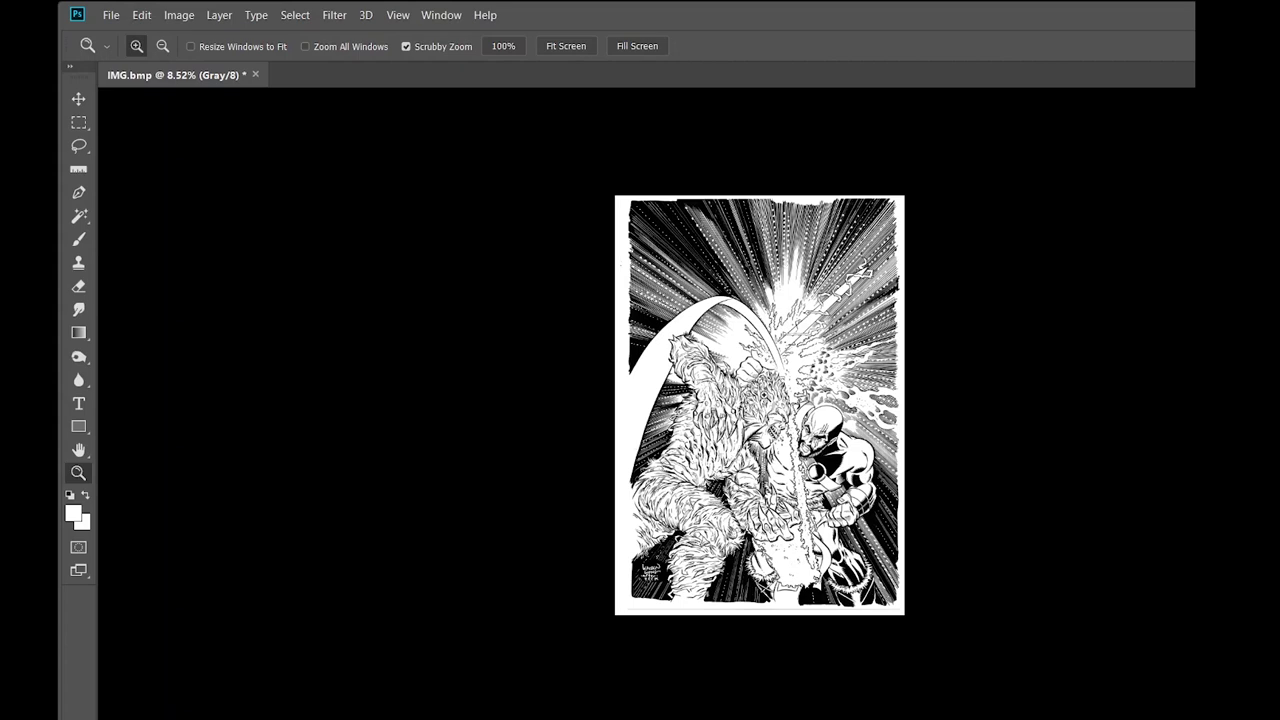
Pick the Rectangular Marquee with Normal style and draw a trial selection on the artwork
click(768, 404)
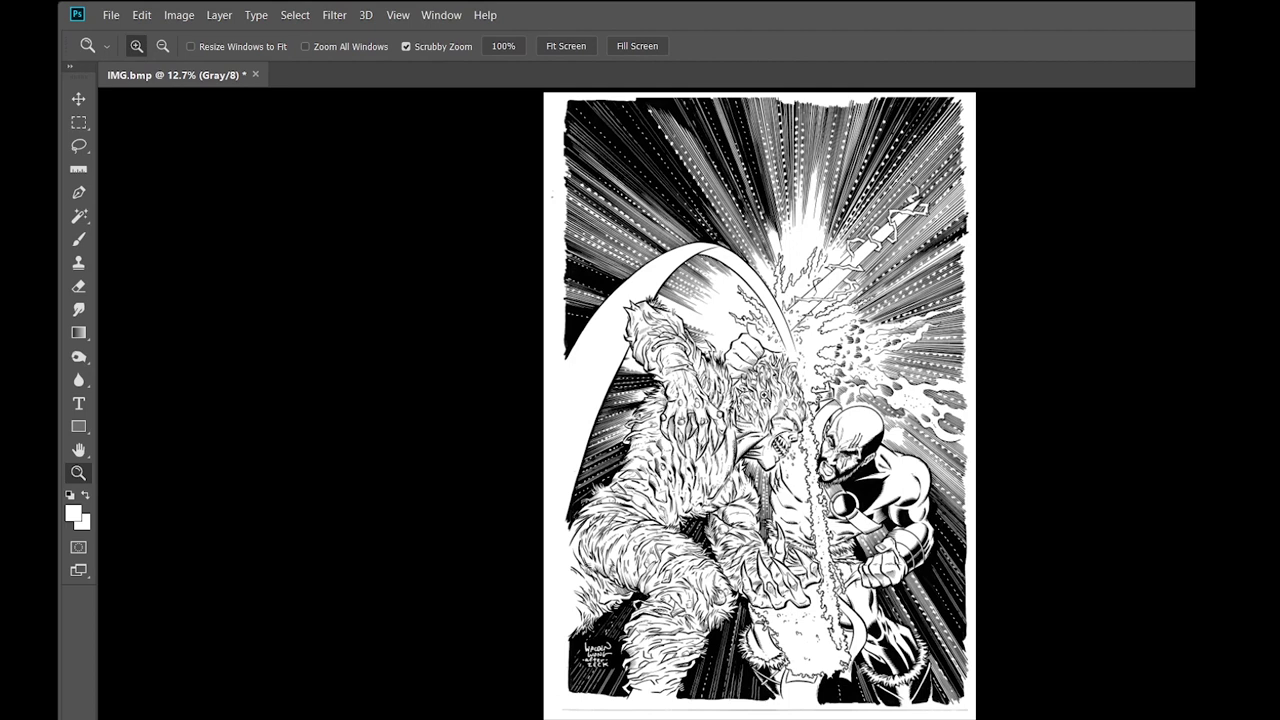
click(79, 122)
drag(80, 123, 122, 124)
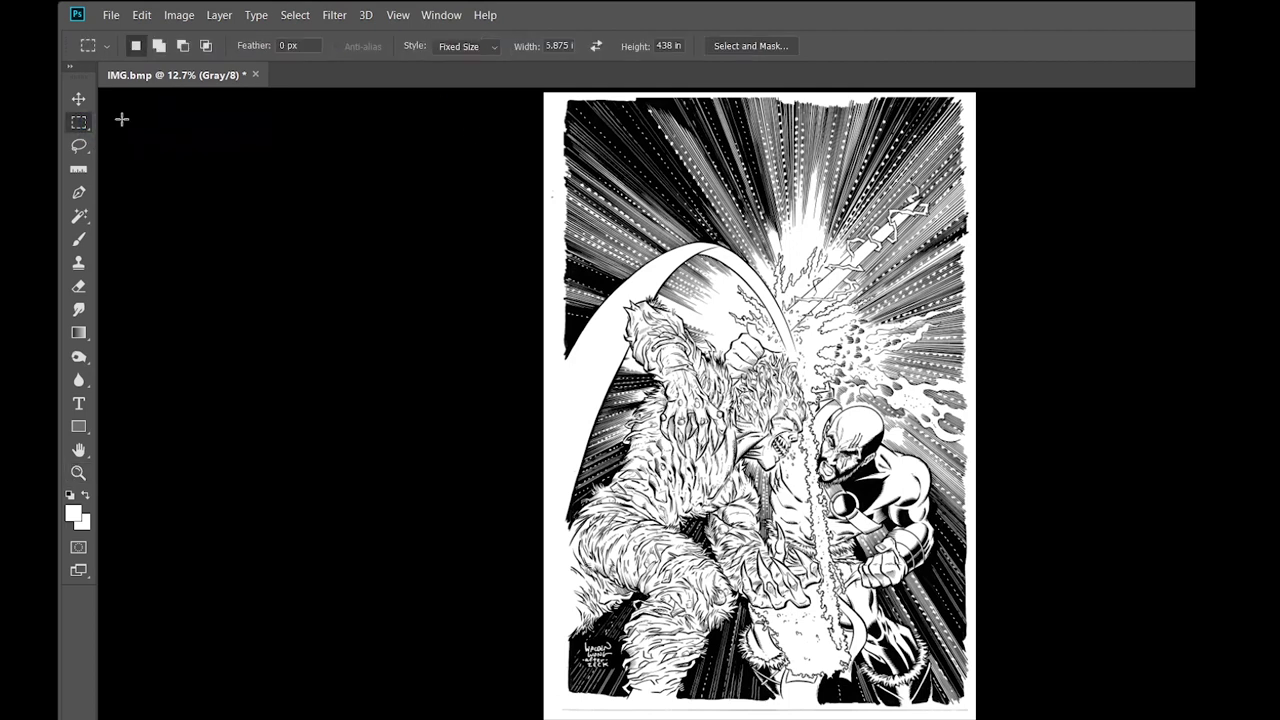
click(478, 47)
click(476, 64)
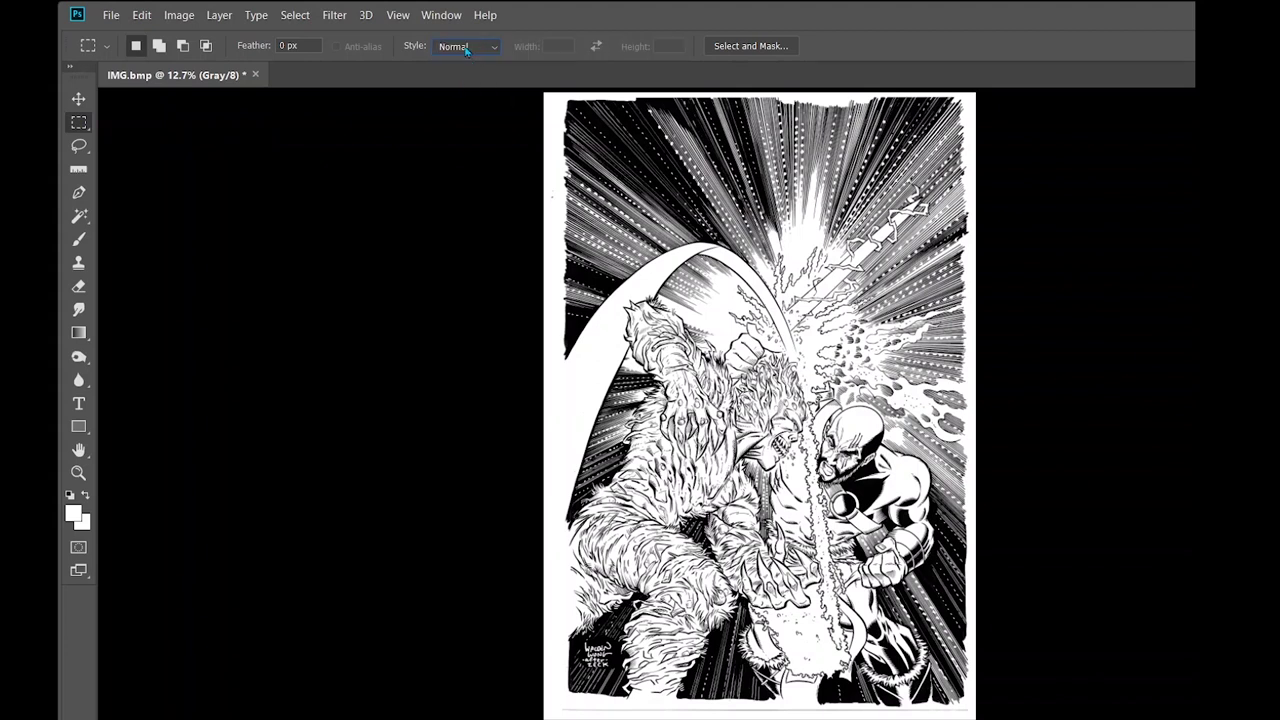
drag(810, 226, 904, 356)
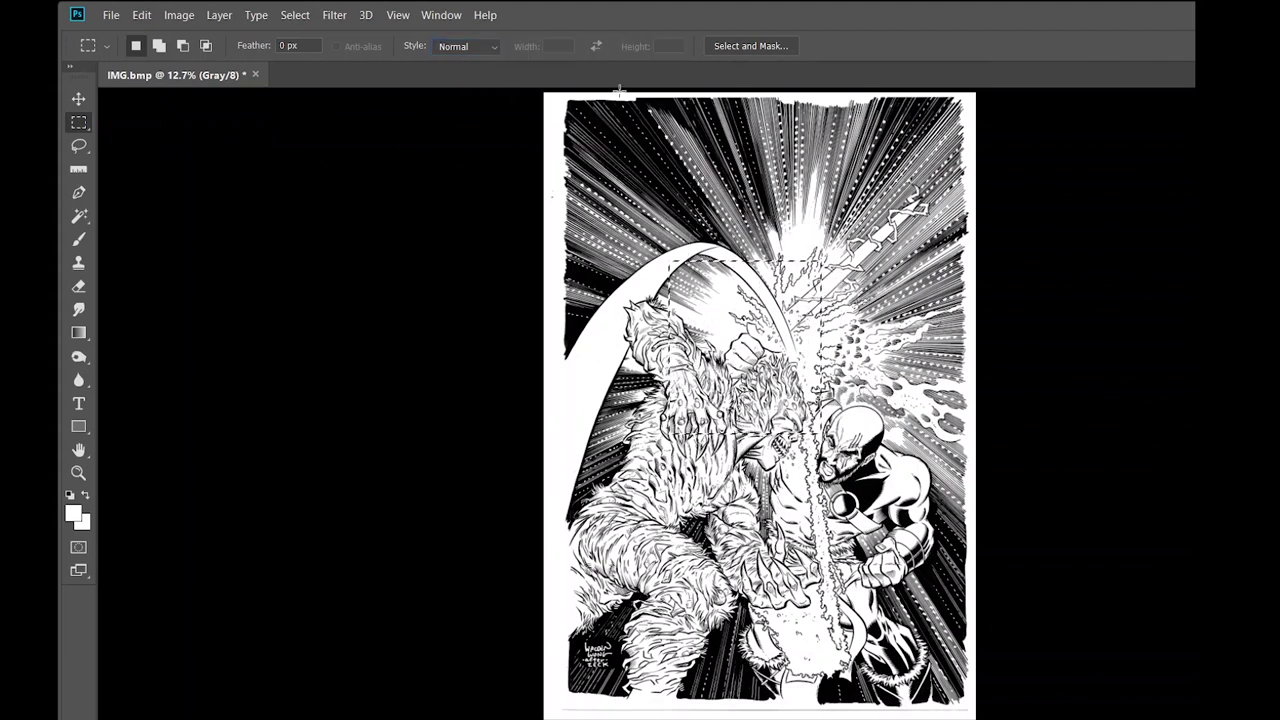
Set the marquee to Fixed Size 6.875 in × 10.438 in and place it on the artwork
click(498, 48)
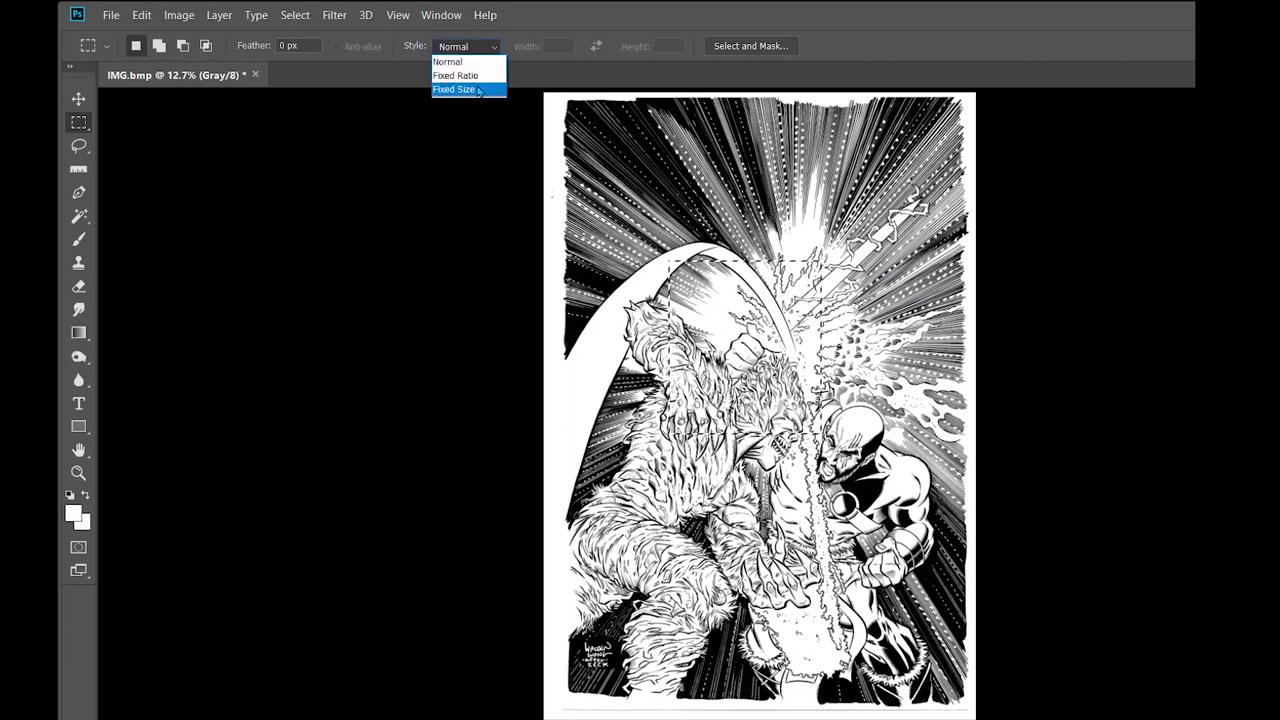
click(479, 91)
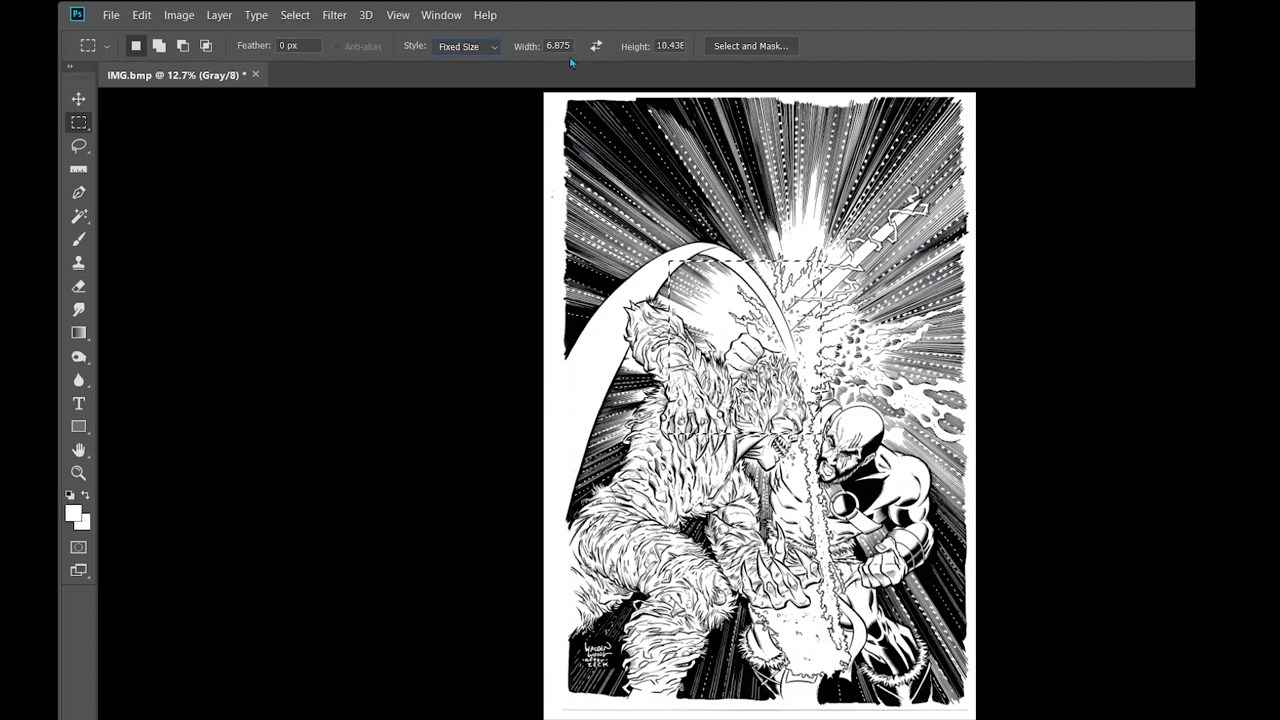
mouse_move(548, 45)
mouse_down()
mouse_move(606, 44)
mouse_move(540, 50)
mouse_up()
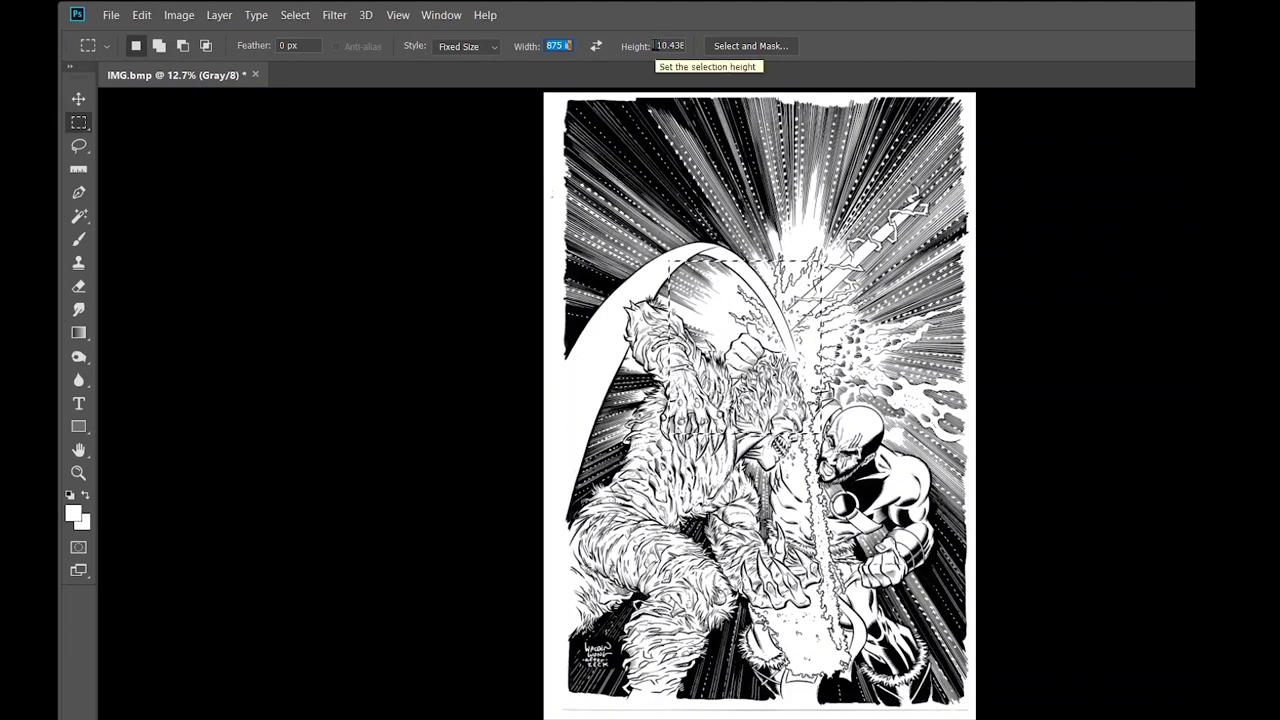
click(557, 45)
double_click(557, 45)
click(560, 42)
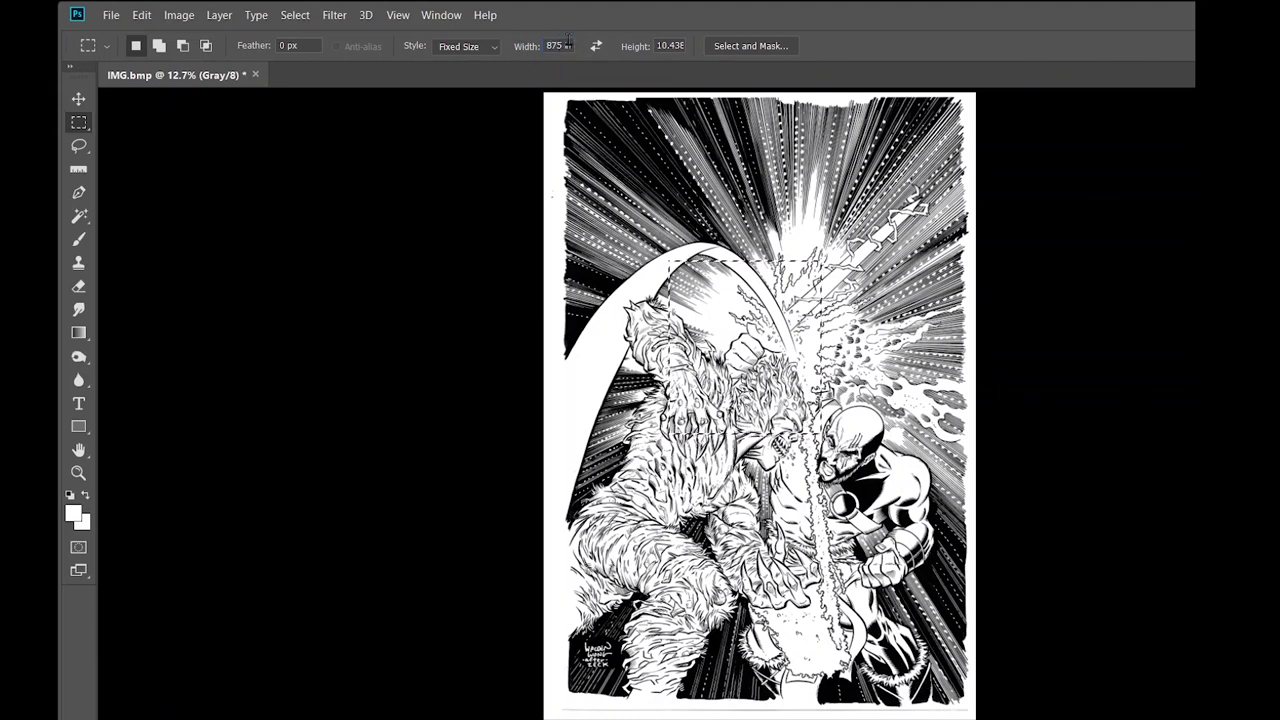
click(512, 47)
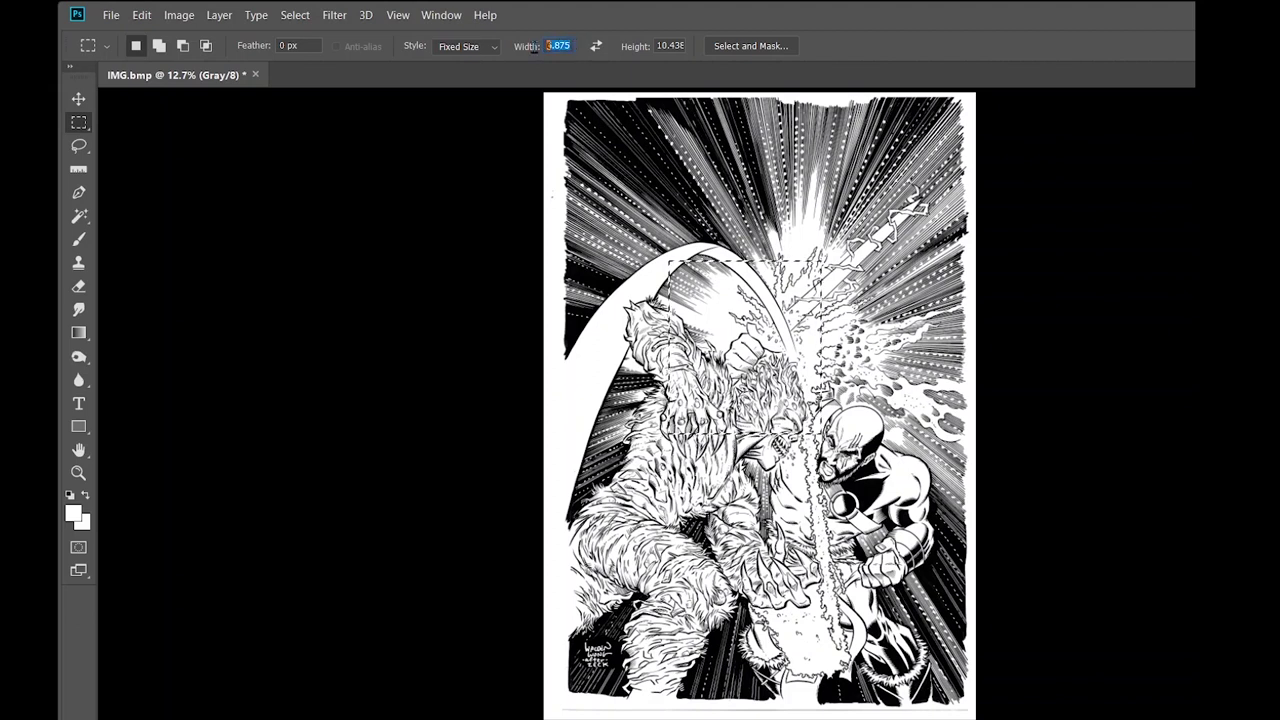
text(6in)
text(.)
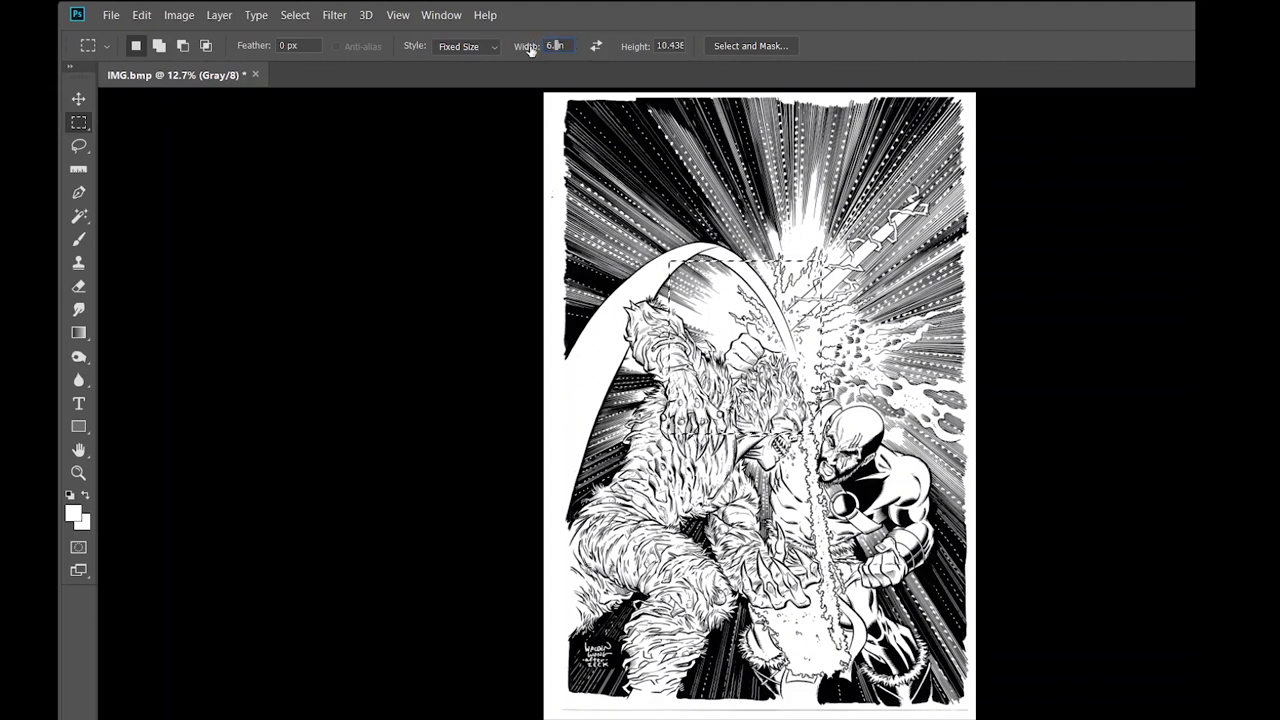
text(875)
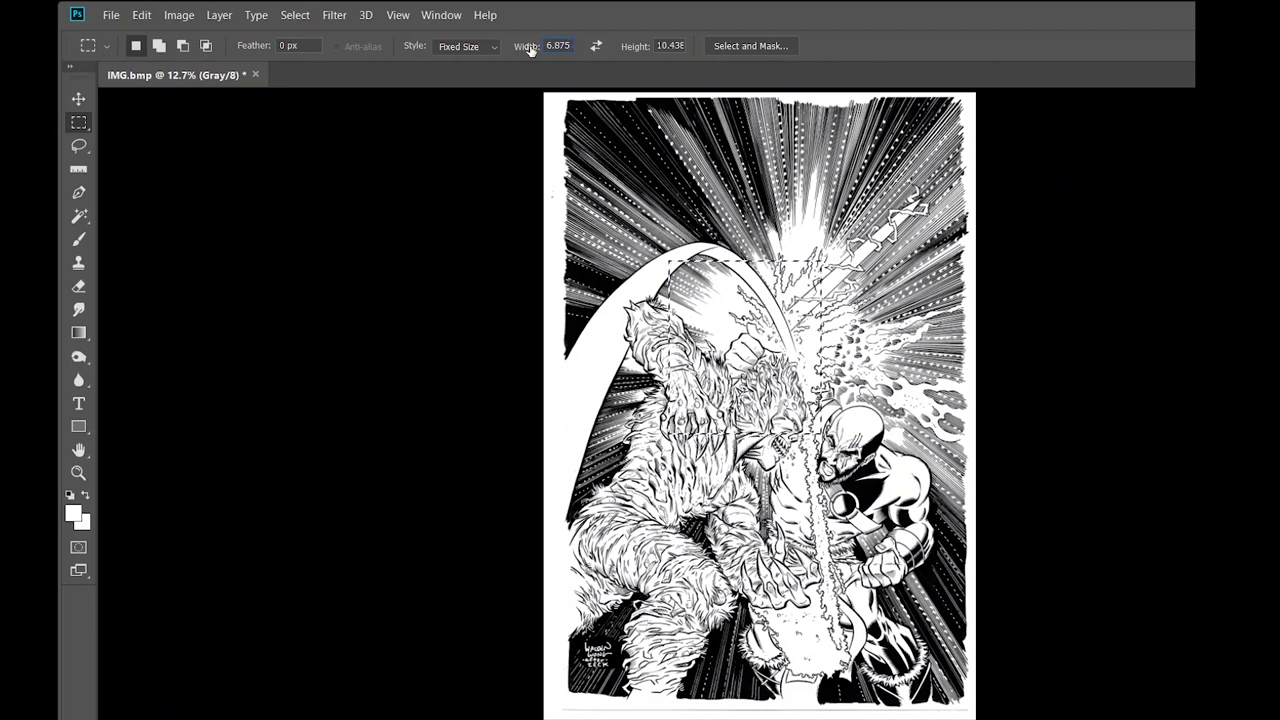
click(680, 46)
text(10)
text(.438)
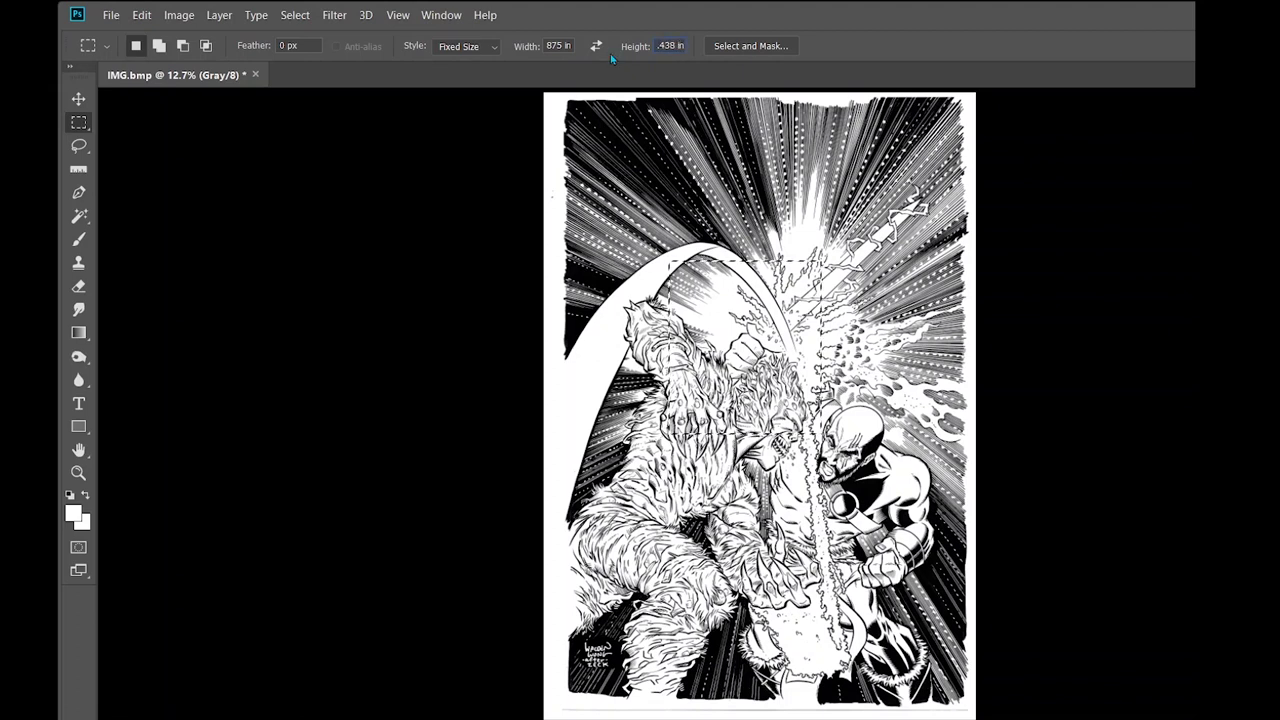
key(Return)
click(540, 146)
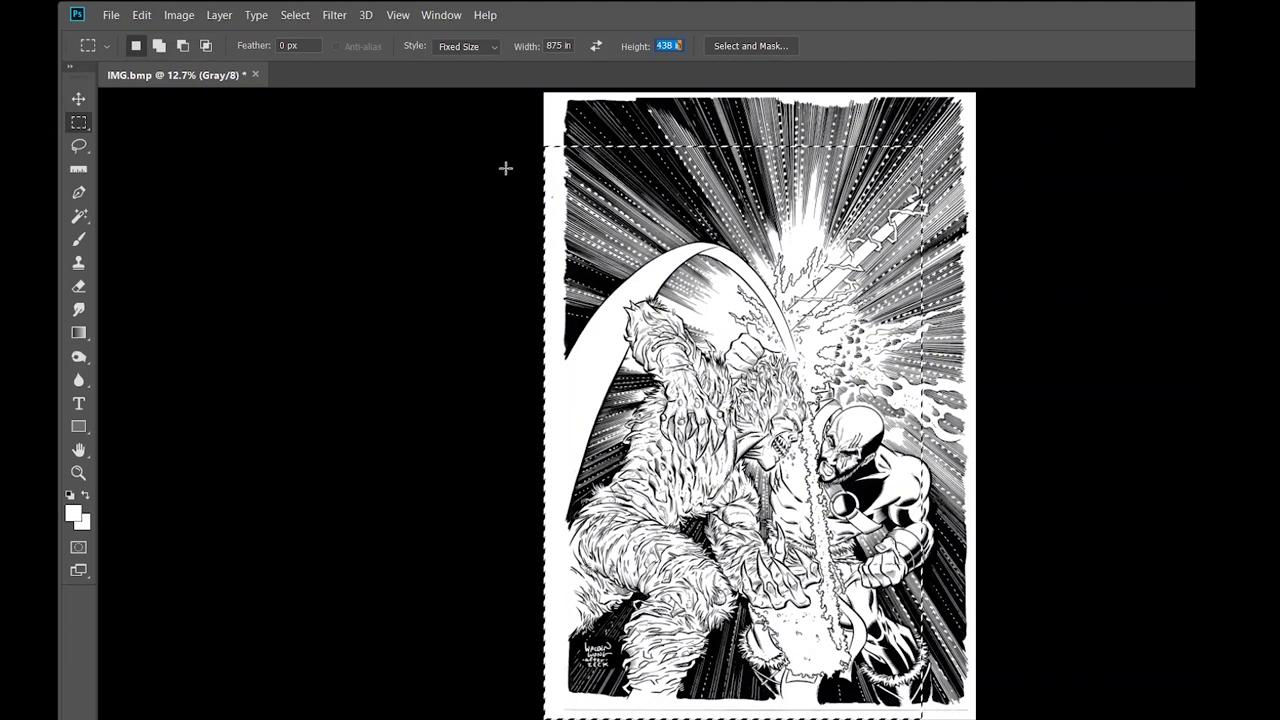
Drag the fixed-size selection right and up so it sits over the drawing
click(78, 98)
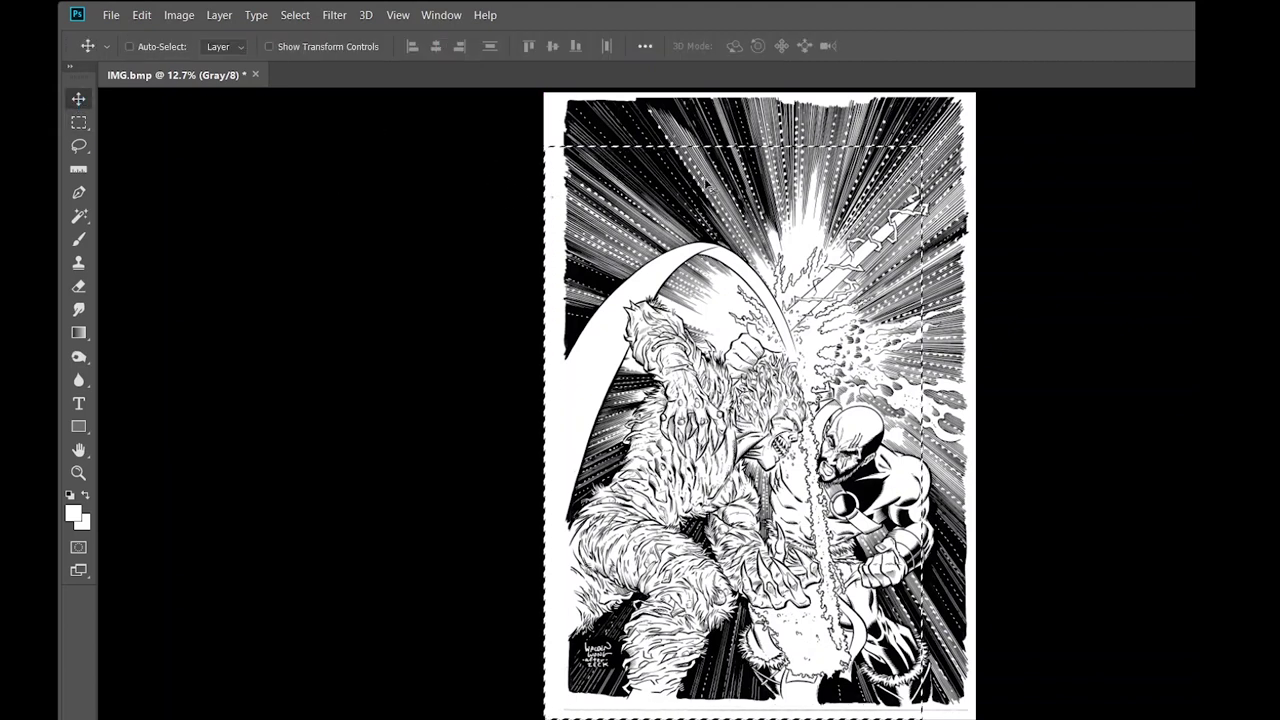
click(78, 122)
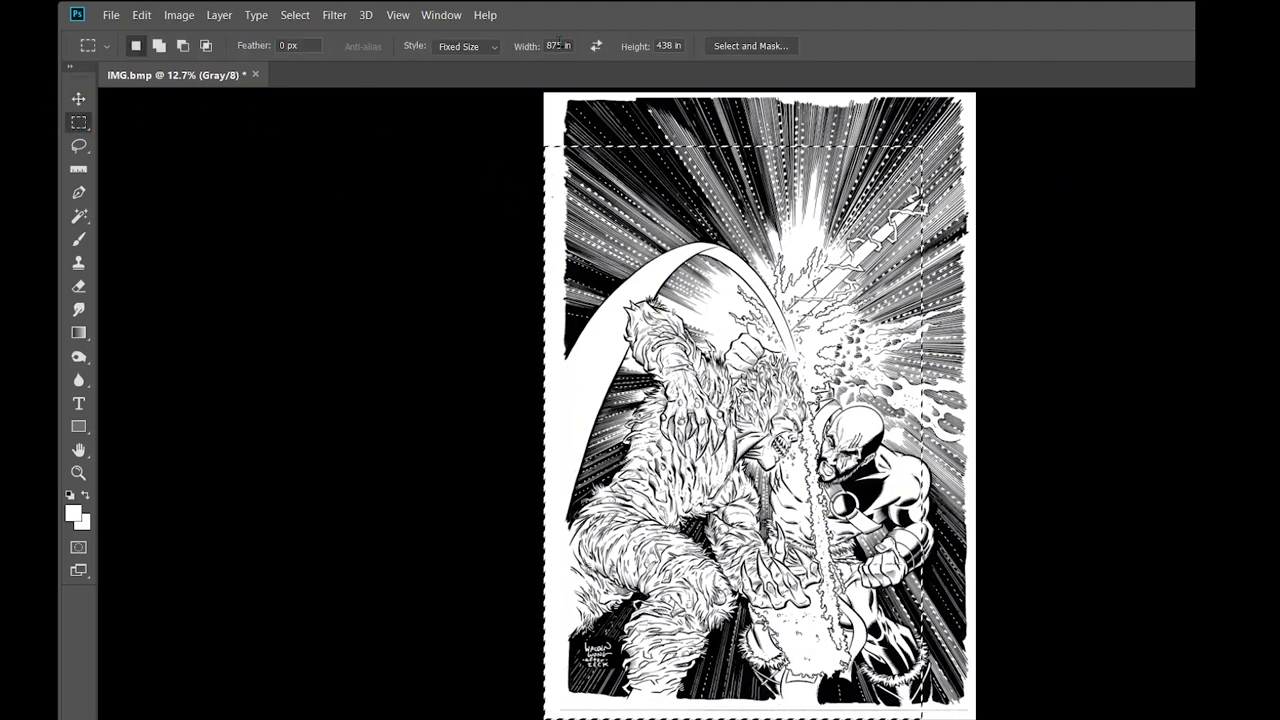
drag(782, 148, 836, 138)
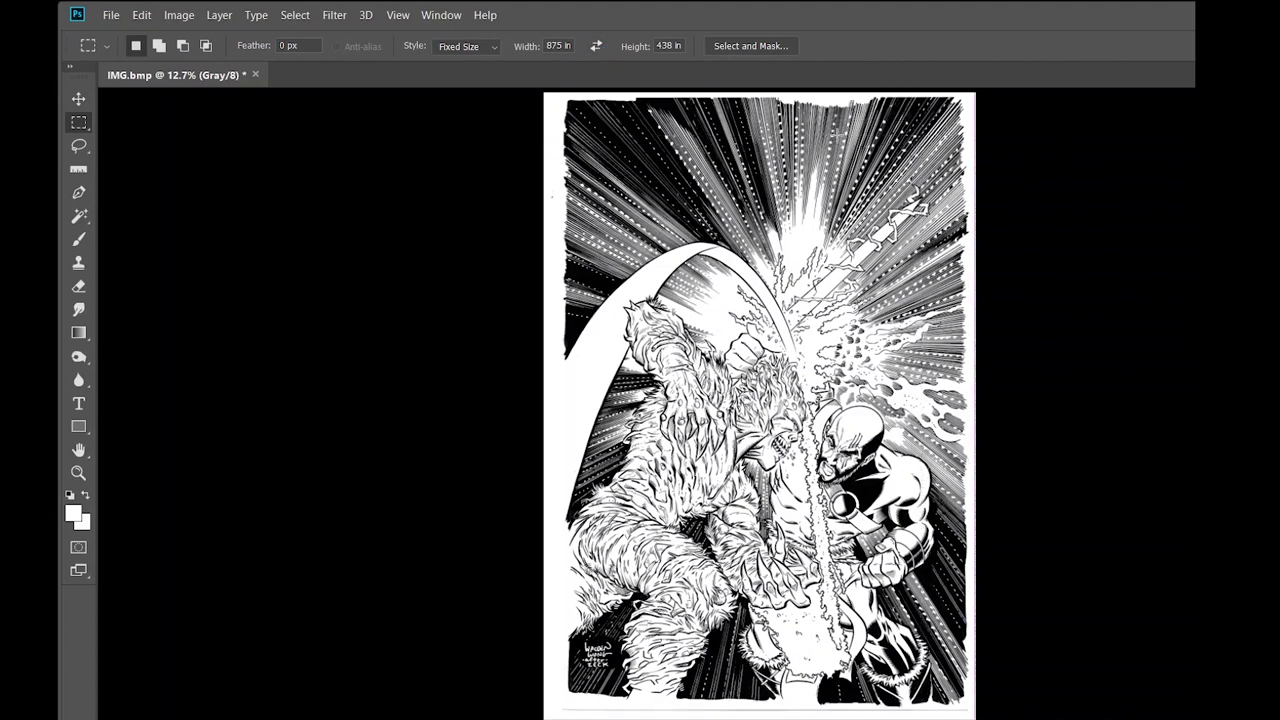
drag(856, 258, 816, 301)
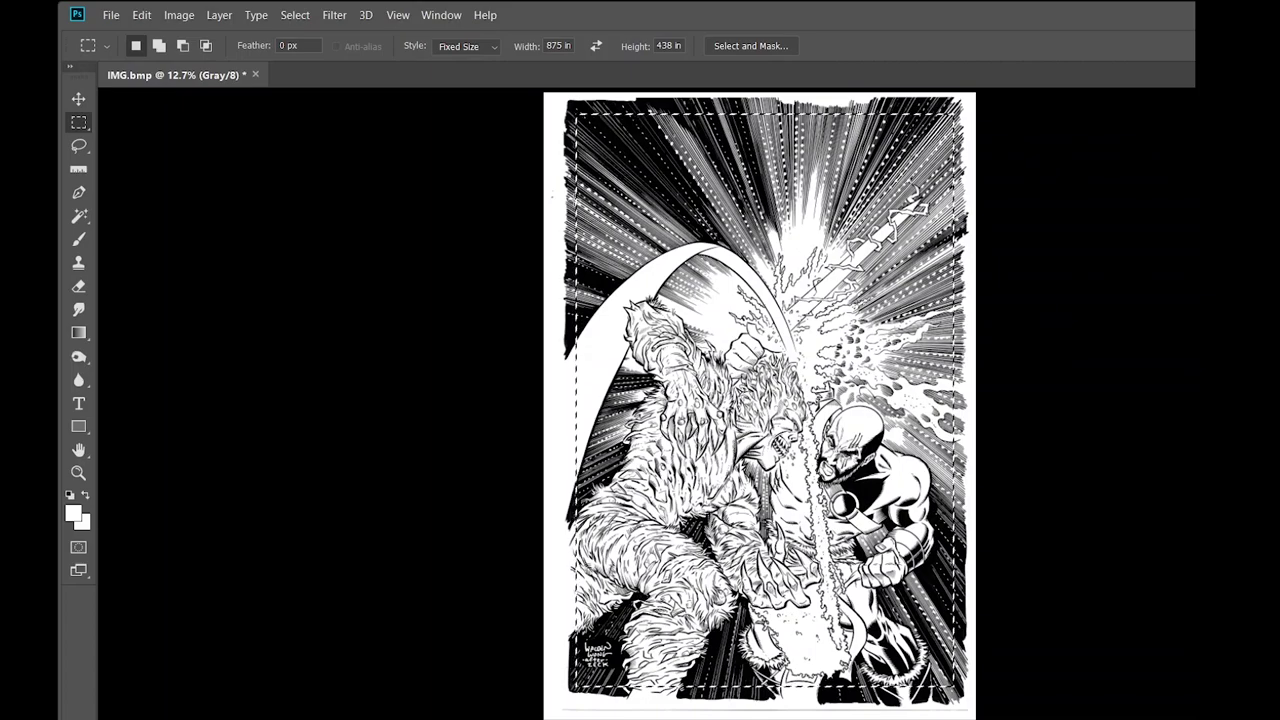
Zoom in to check the selection's top-right edge, then zoom back out to the full page
key(z)
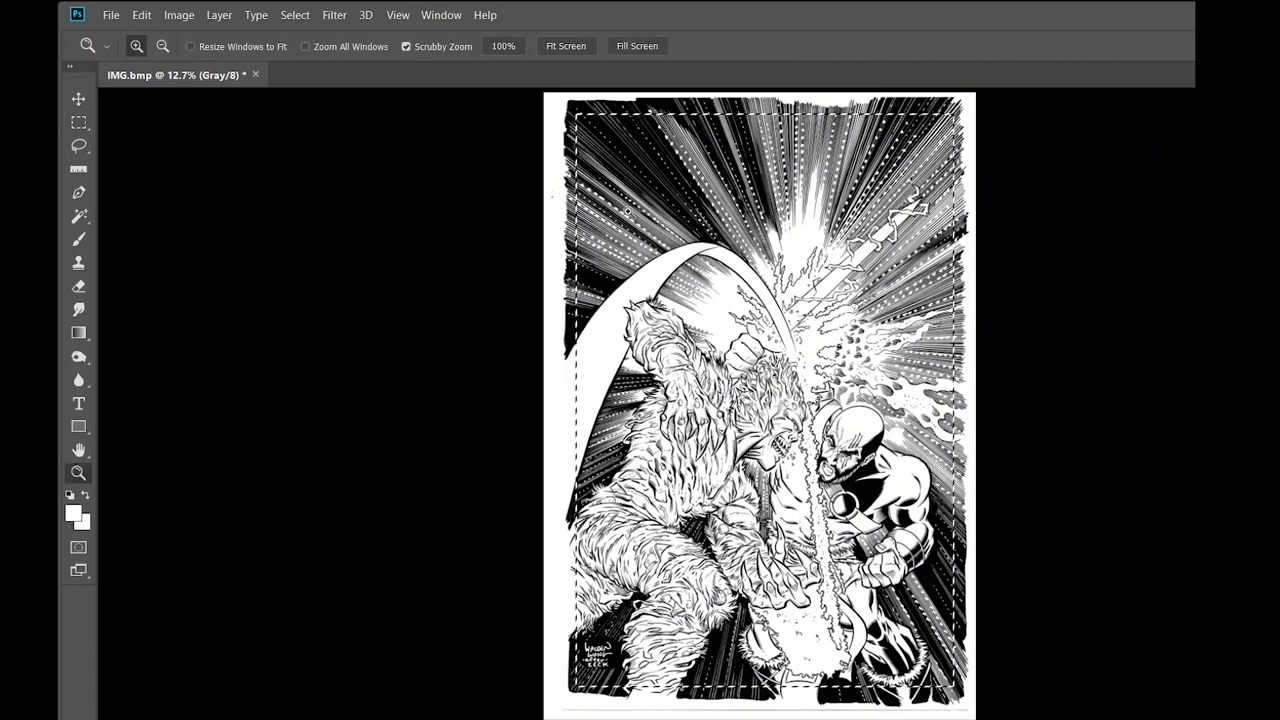
drag(582, 266, 650, 266)
scroll(640, 400, up, 1)
scroll(1102, 447, up, 5)
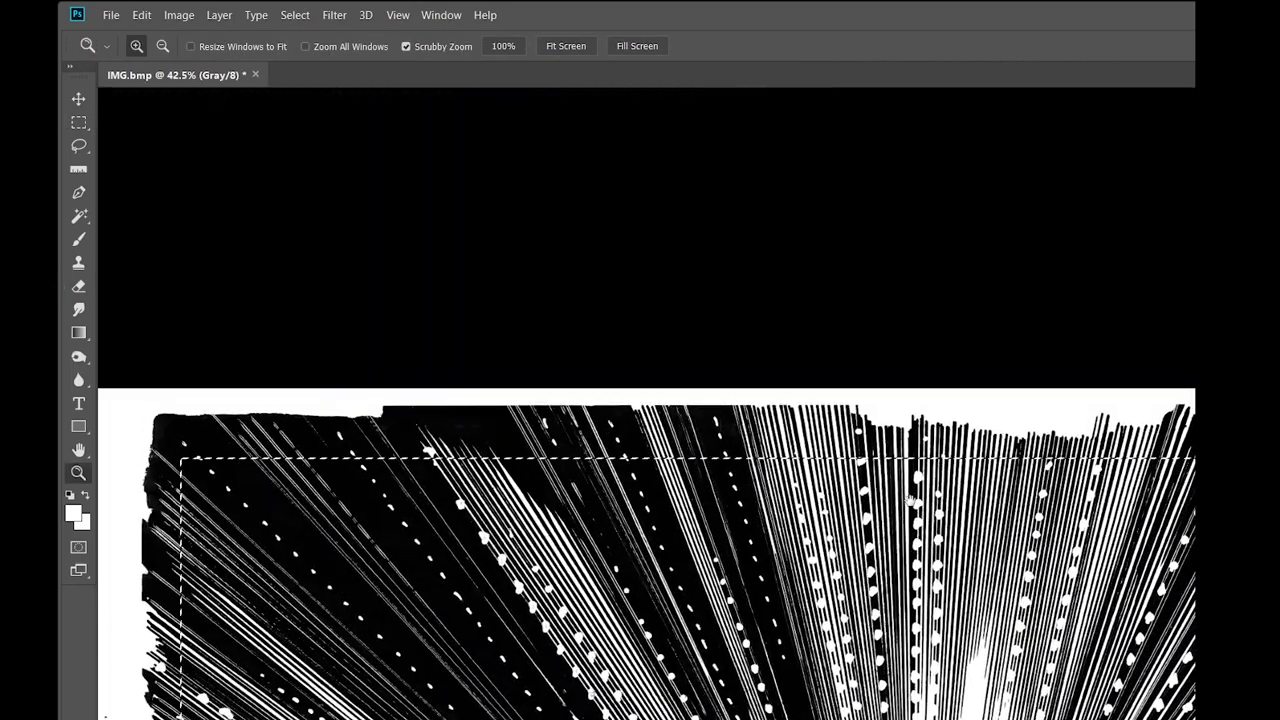
click(1102, 447)
click(1102, 447)
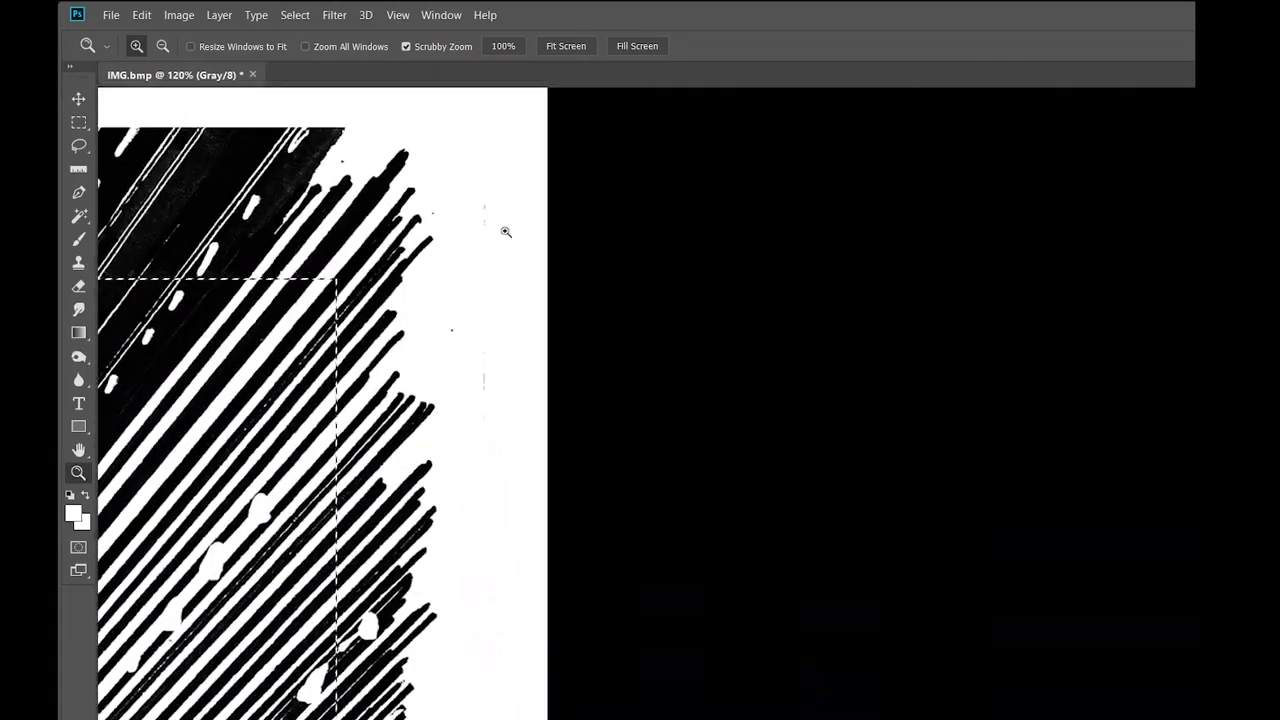
alt+click(1034, 303)
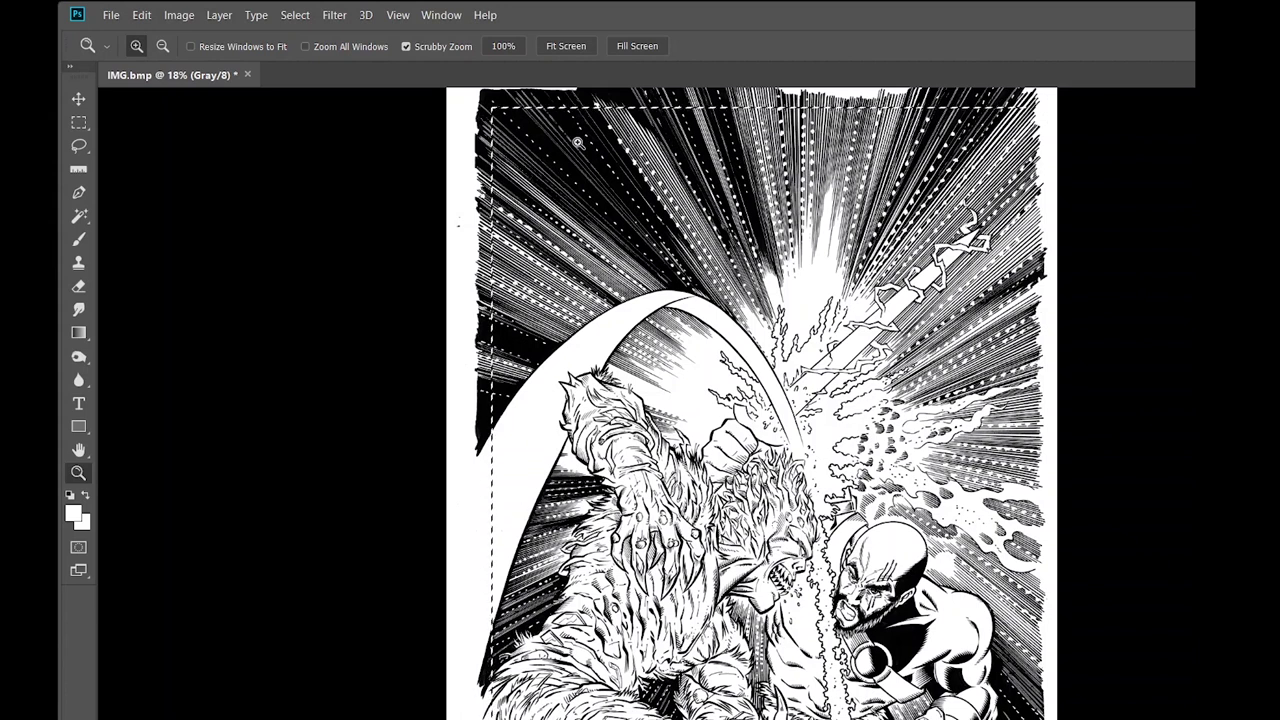
drag(1099, 262, 1063, 371)
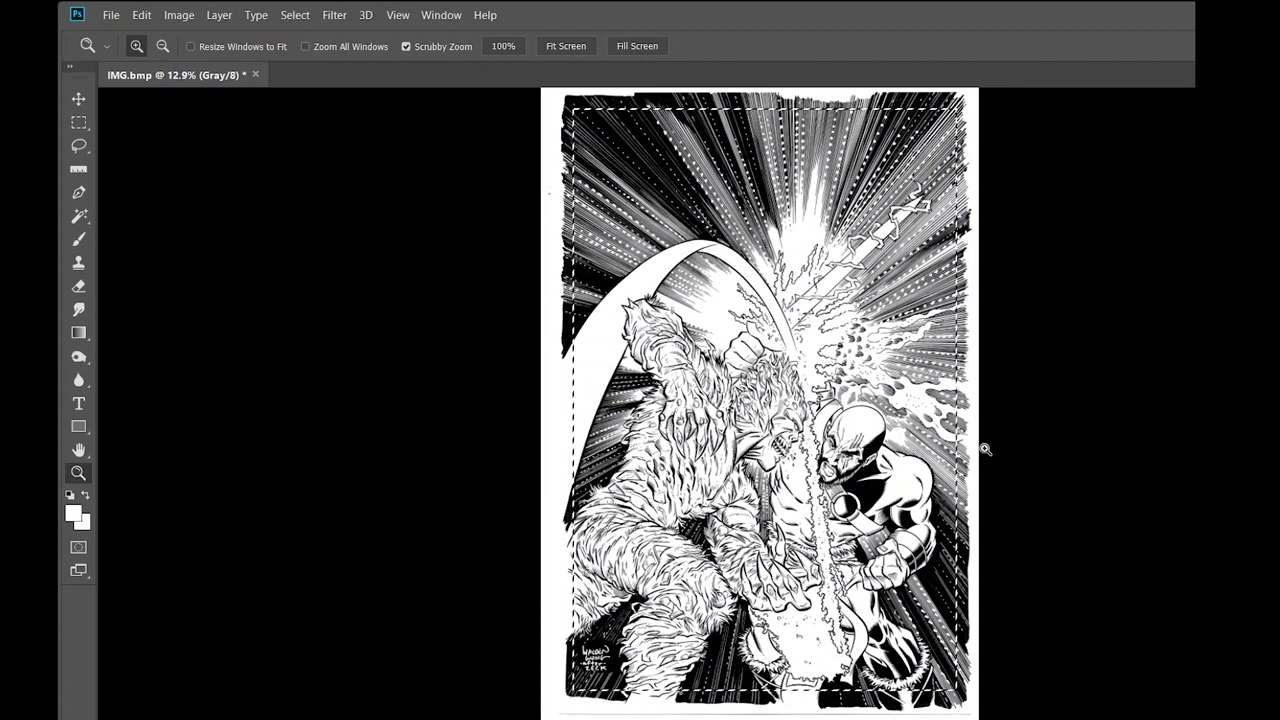
Crop the image to the 6.875 × 10.438 in selection and deselect
click(180, 18)
click(202, 190)
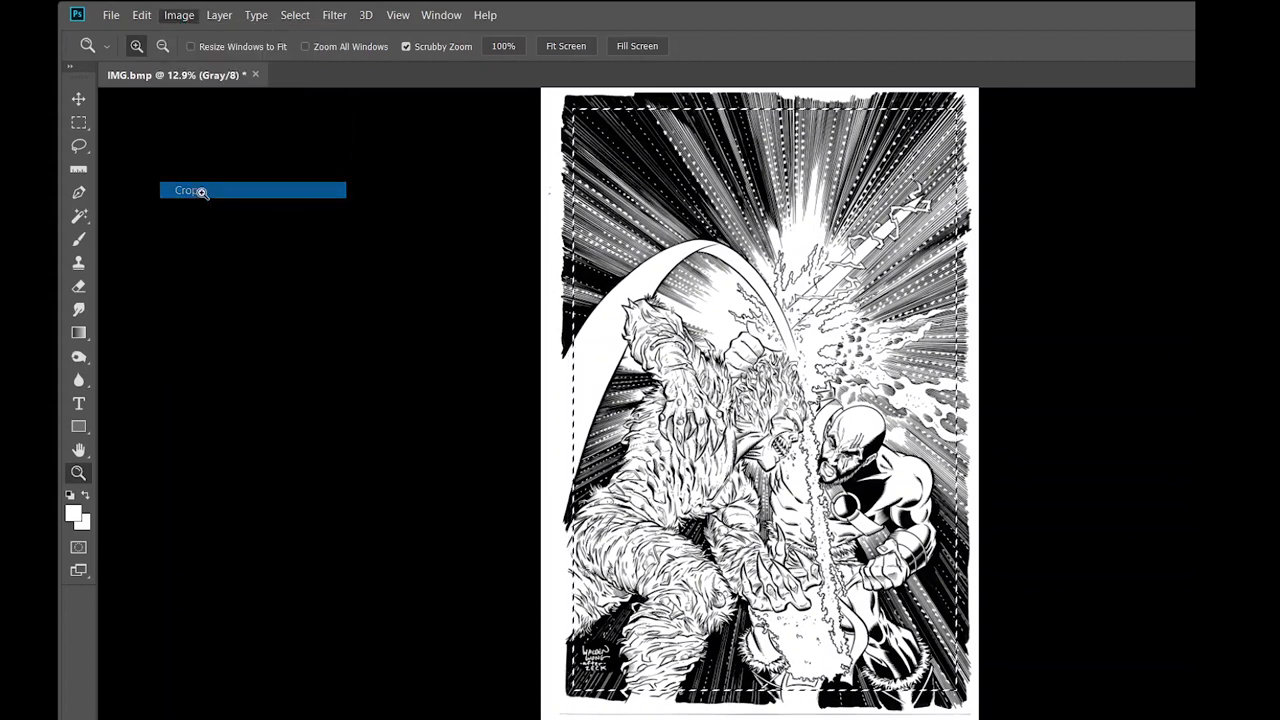
key(ctrl+d)
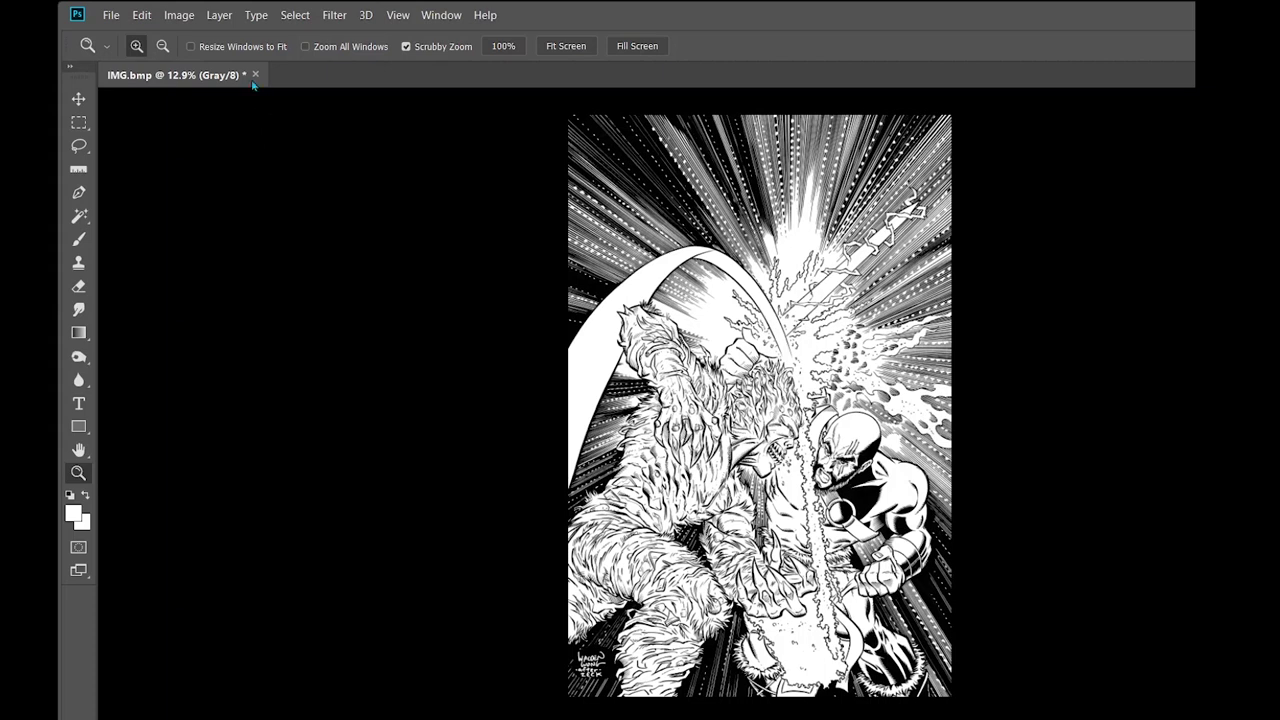
click(180, 15)
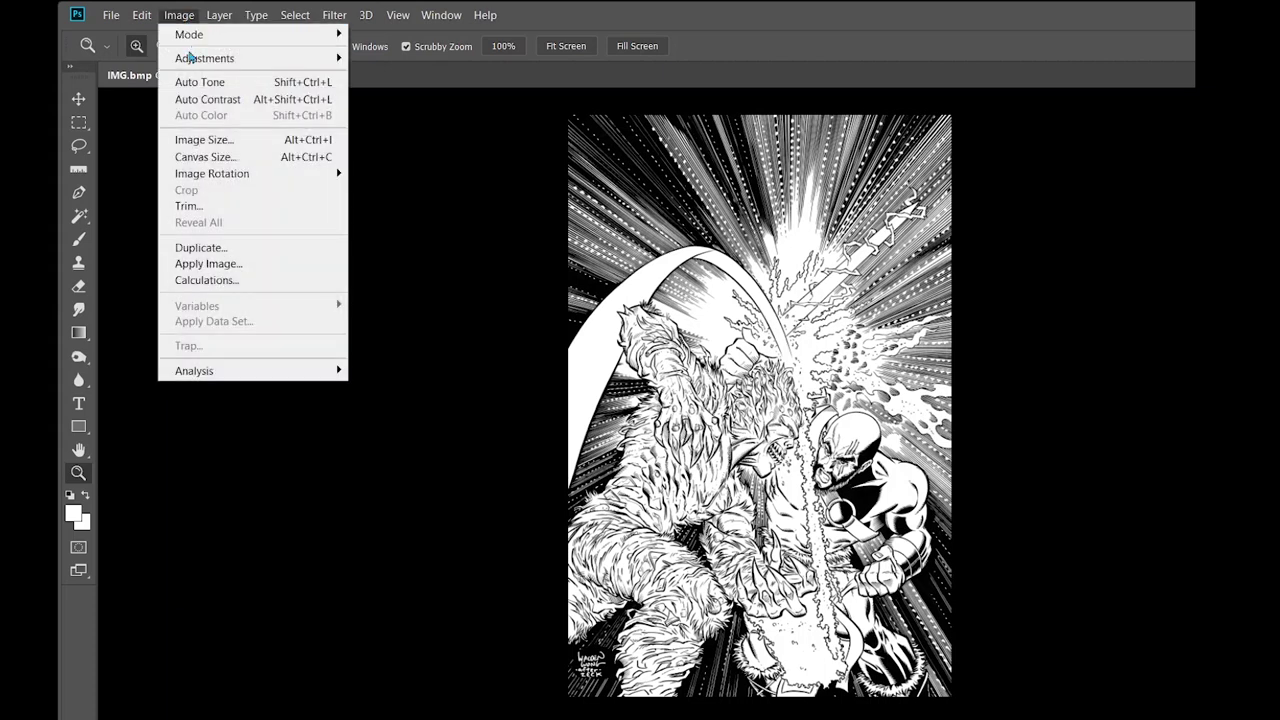
Change the resolution to 400 pixels/inch (2750 × 4175 px) and zoom in on the art
click(204, 140)
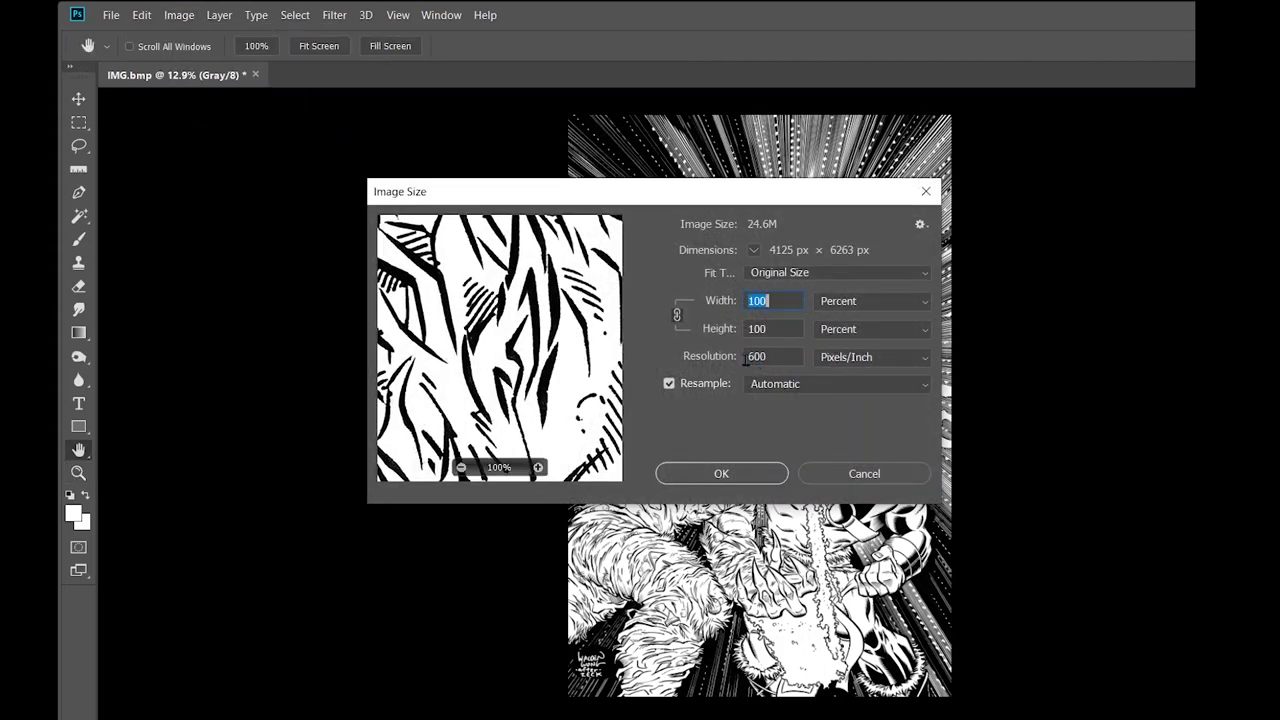
drag(765, 358, 620, 360)
text(400)
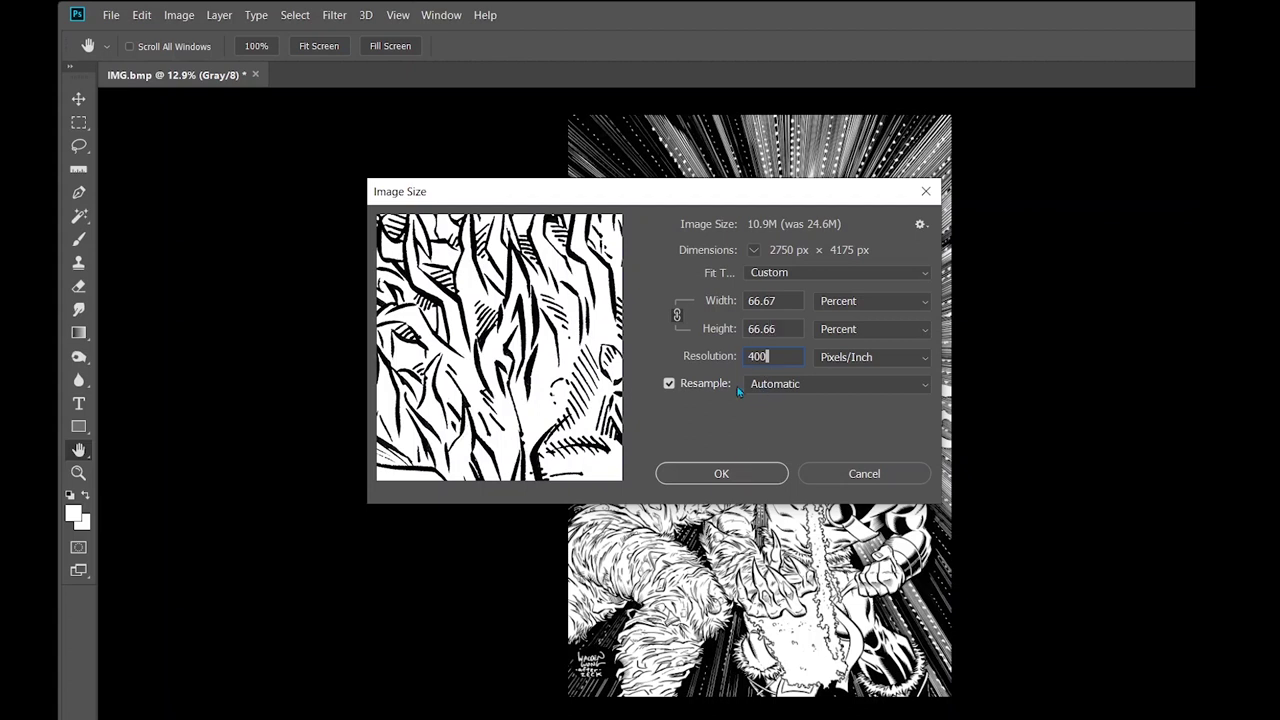
click(730, 477)
key(z)
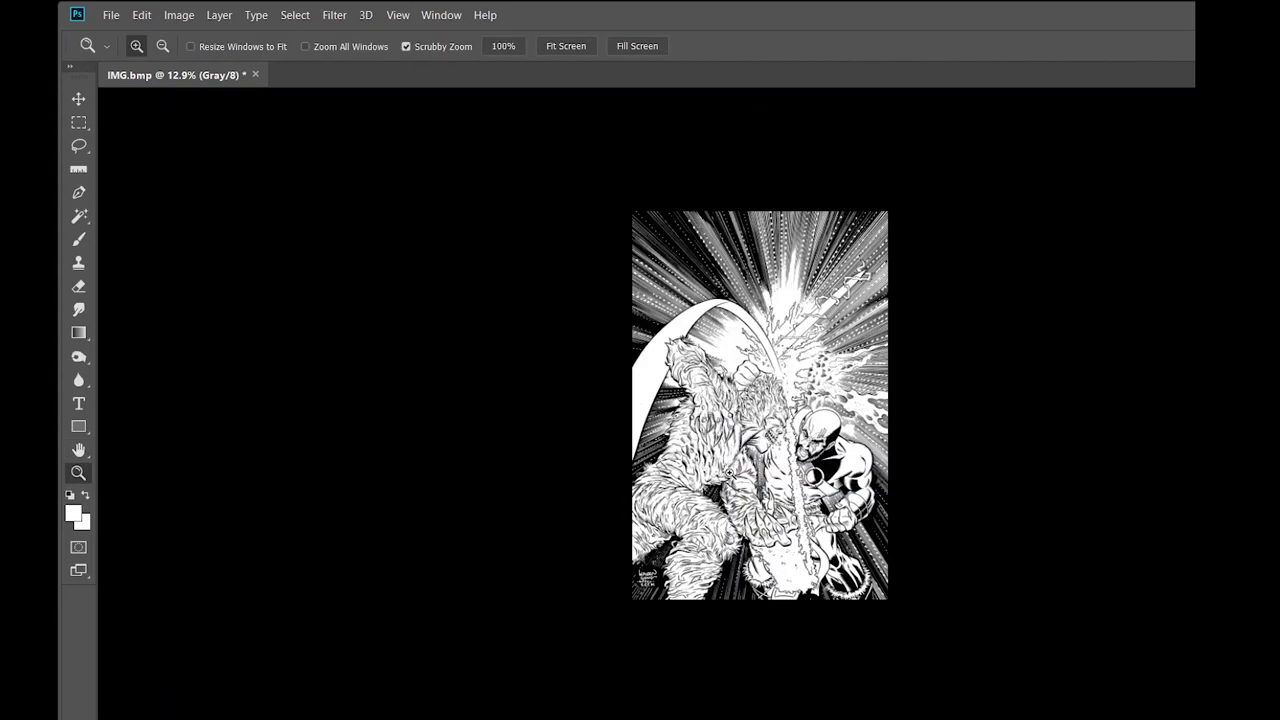
click(770, 421)
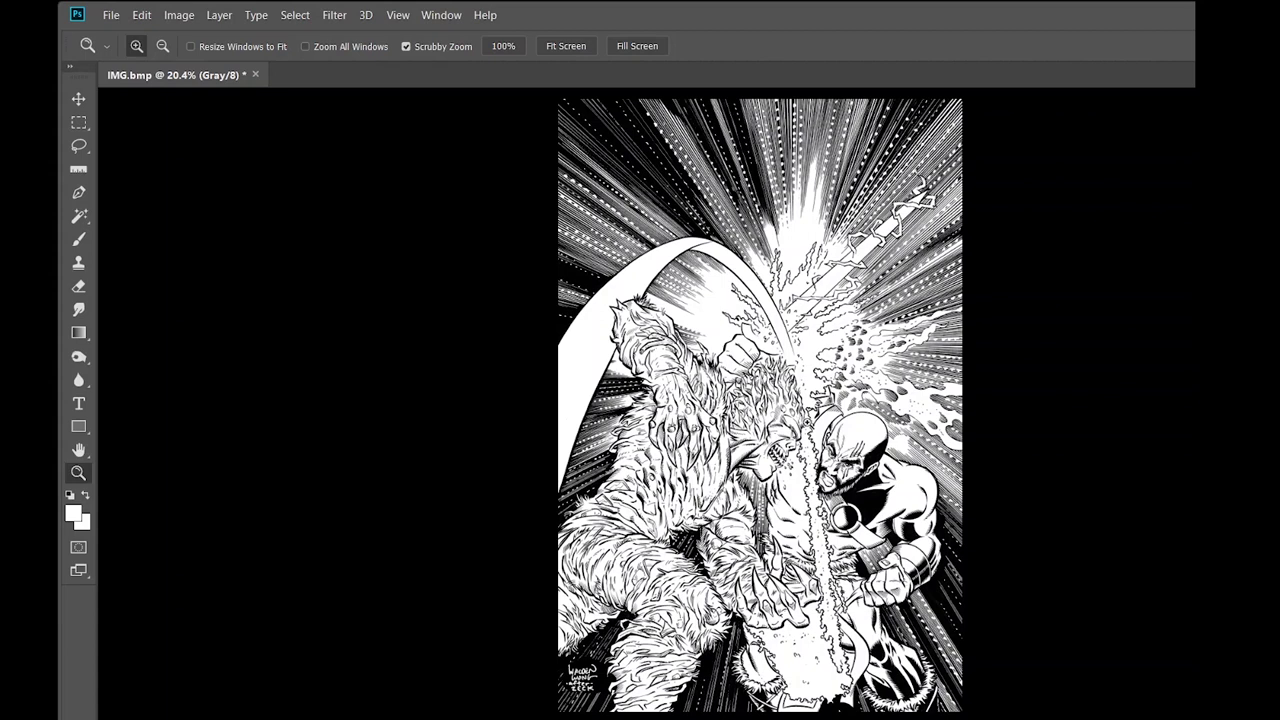
Save the cover as TIFF 'Cover Art High Resolution.tif', keeping LZW compression in TIFF Options
click(116, 17)
click(130, 207)
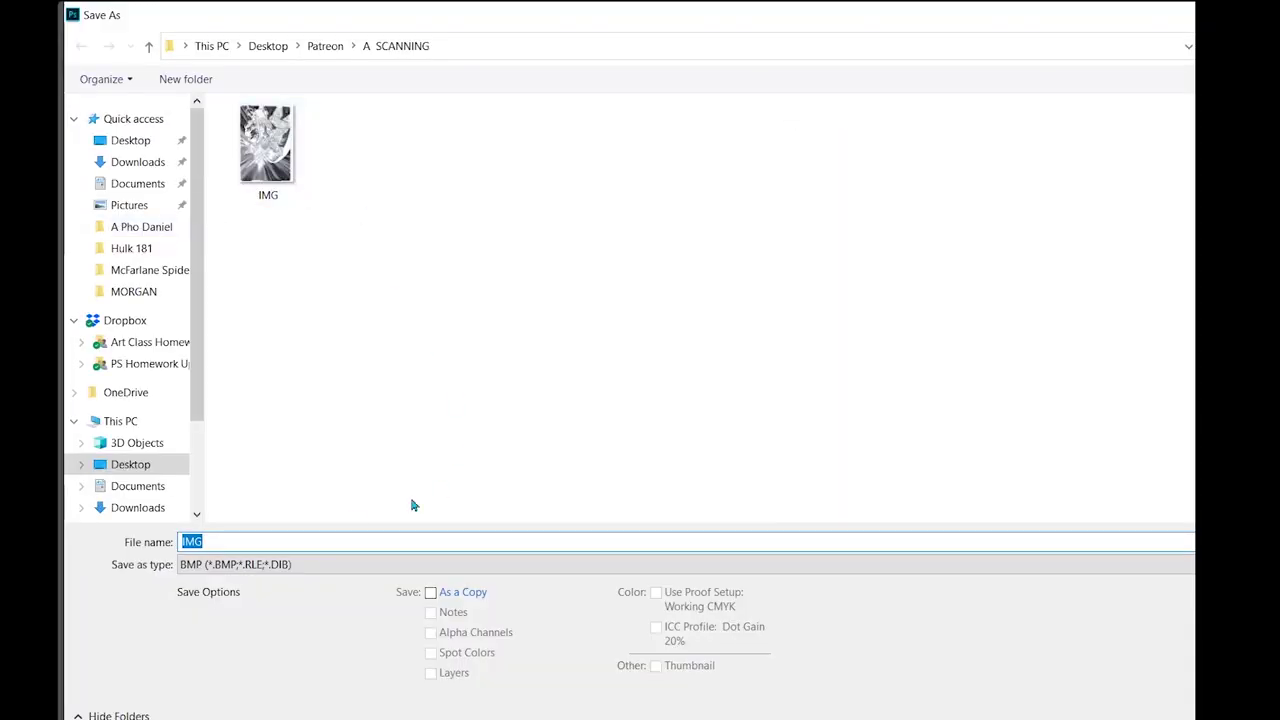
text(Cover Art High Resolution)
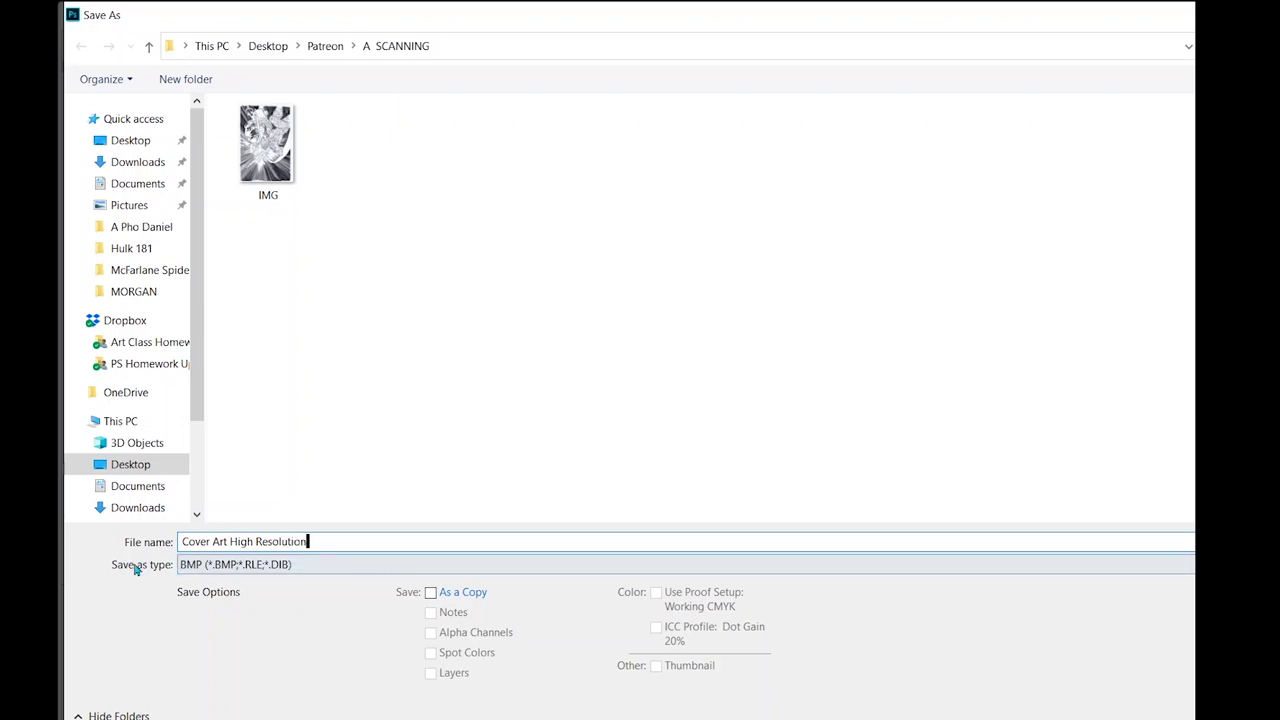
click(257, 566)
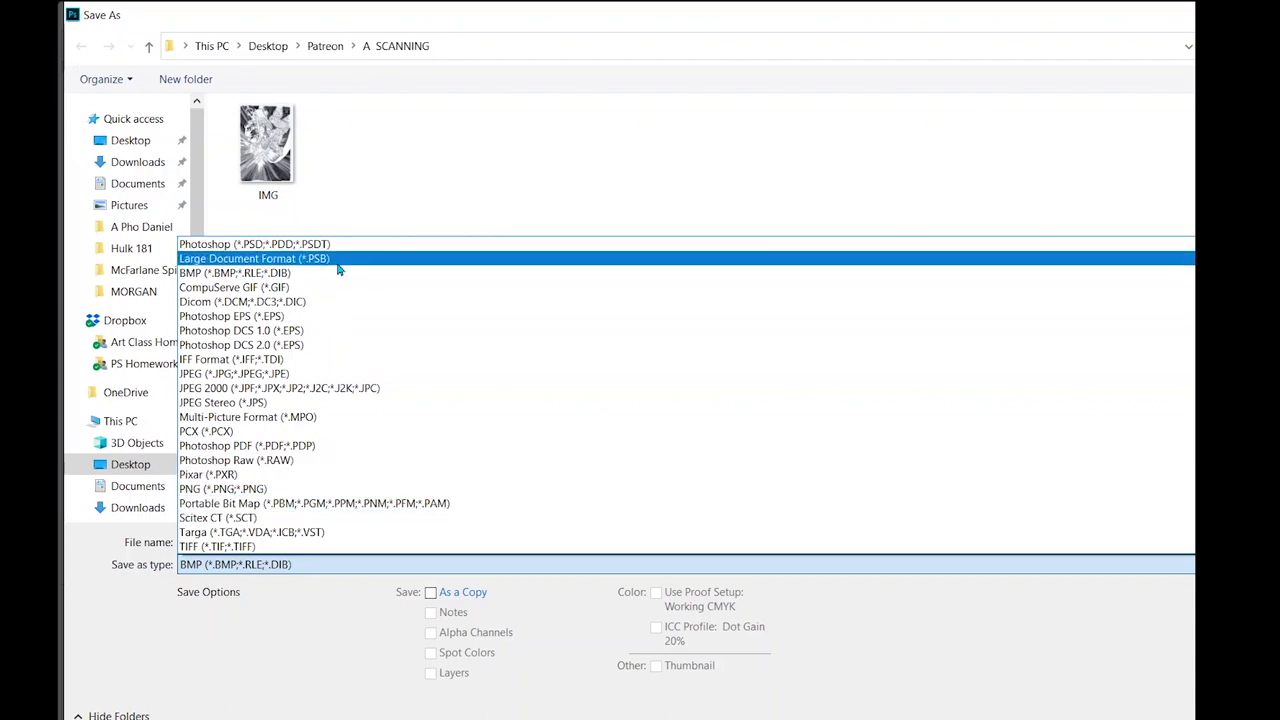
click(243, 547)
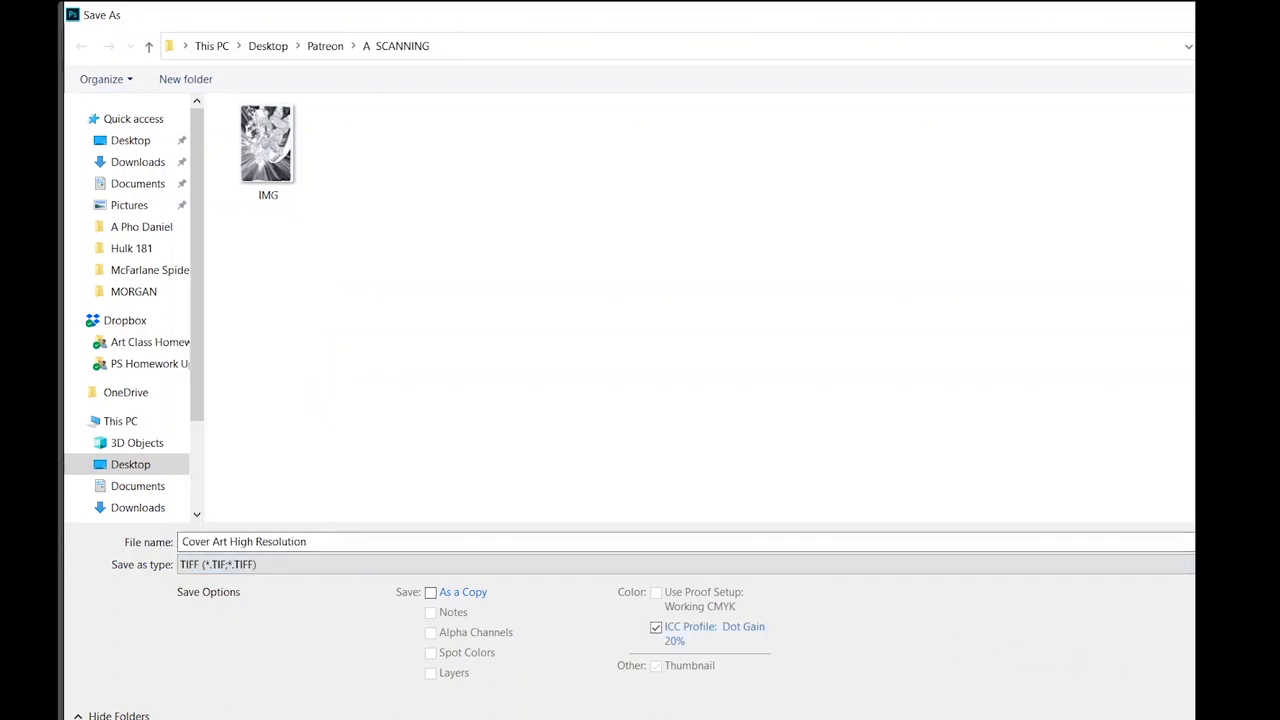
key(Return)
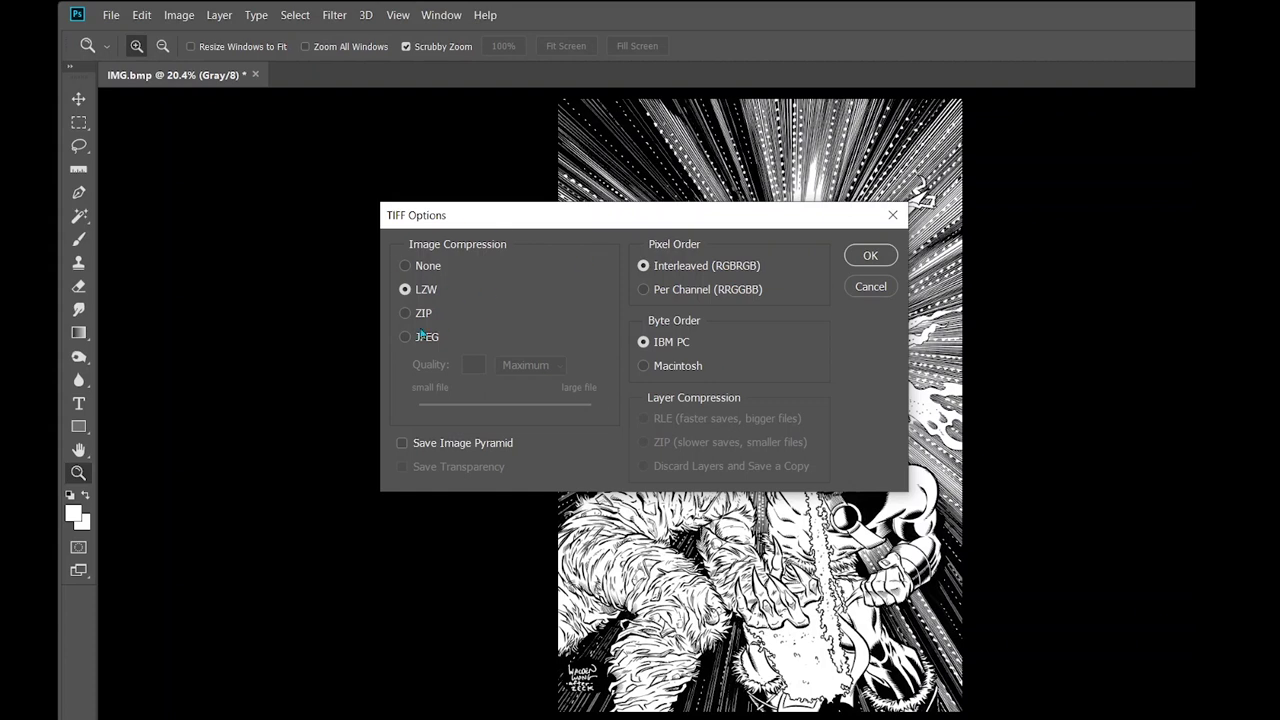
click(866, 257)
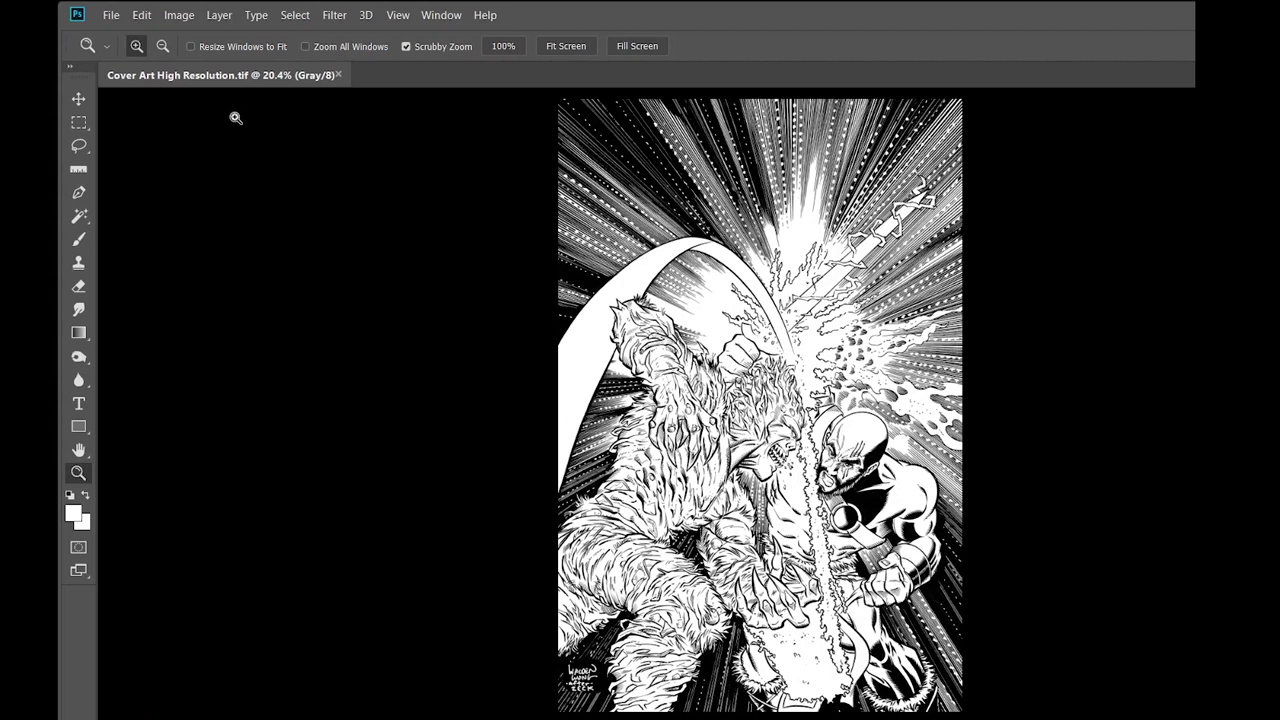
Resample the image to 160 pixels/inch, shrinking it to 1100 × 1670 px (40%)
click(180, 16)
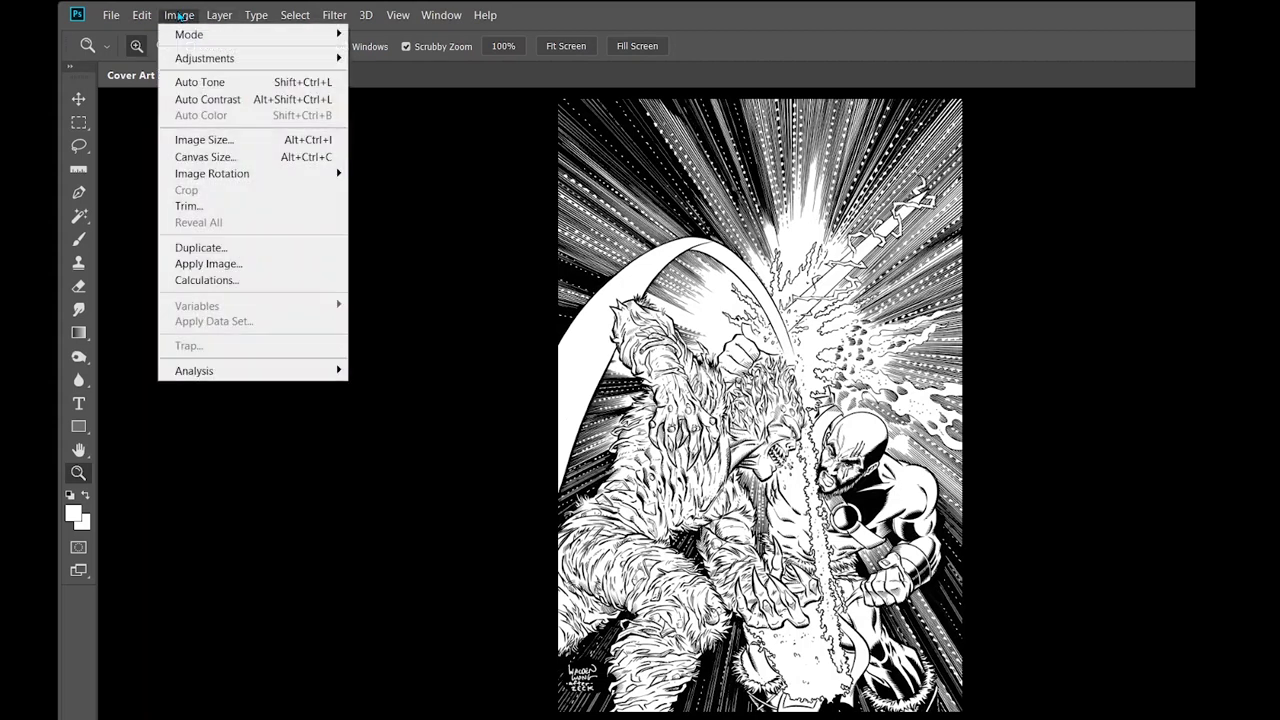
click(200, 139)
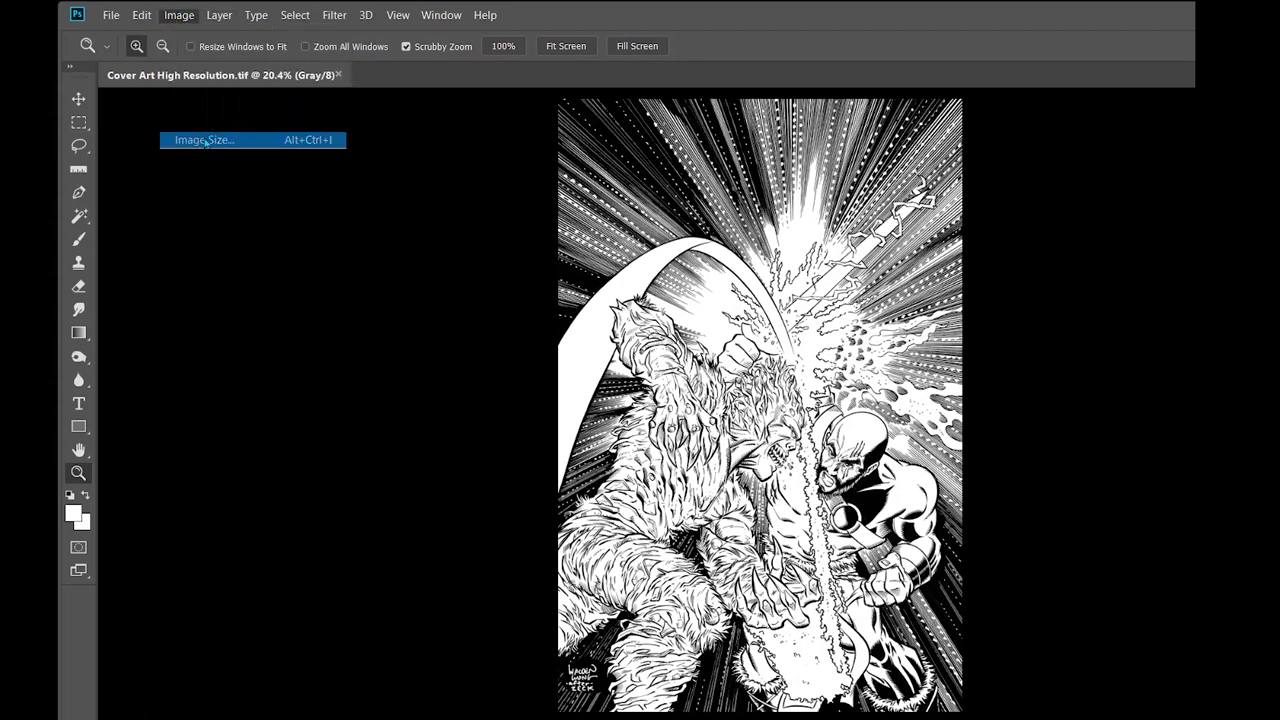
double_click(774, 356)
text(160)
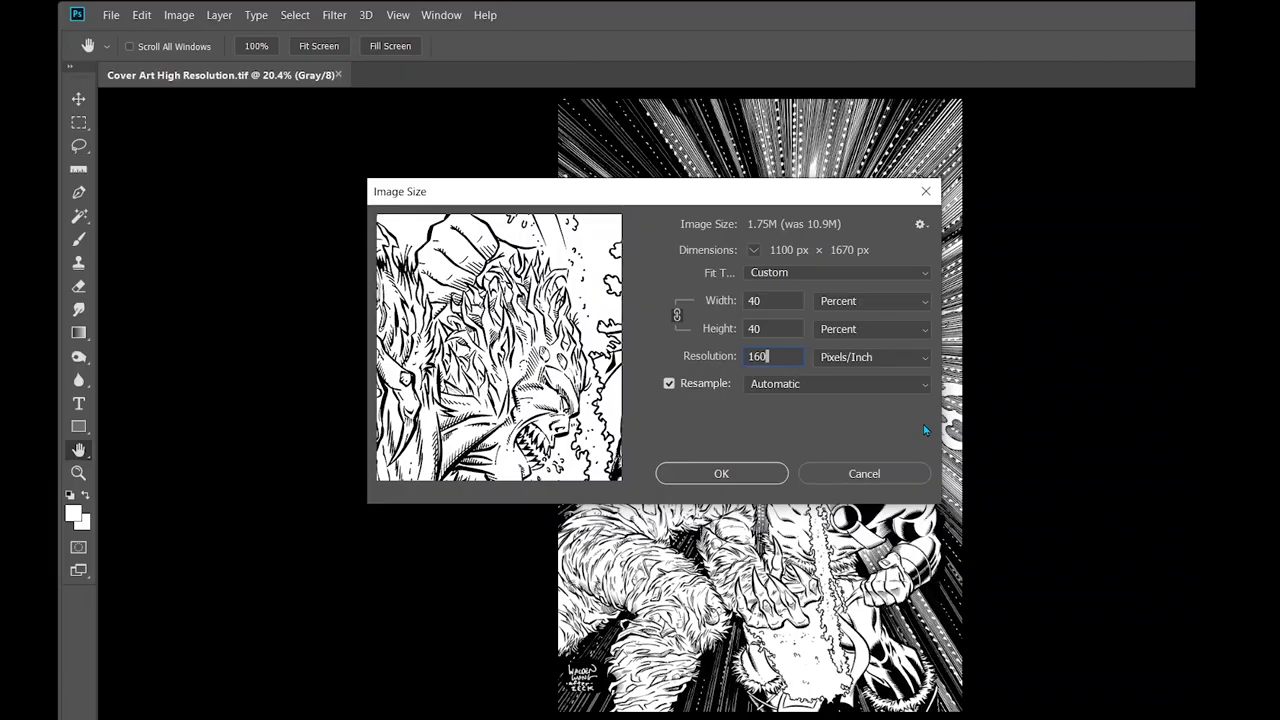
click(750, 474)
Zoom in and back out to inspect the resized artwork at whole-page view
key(z)
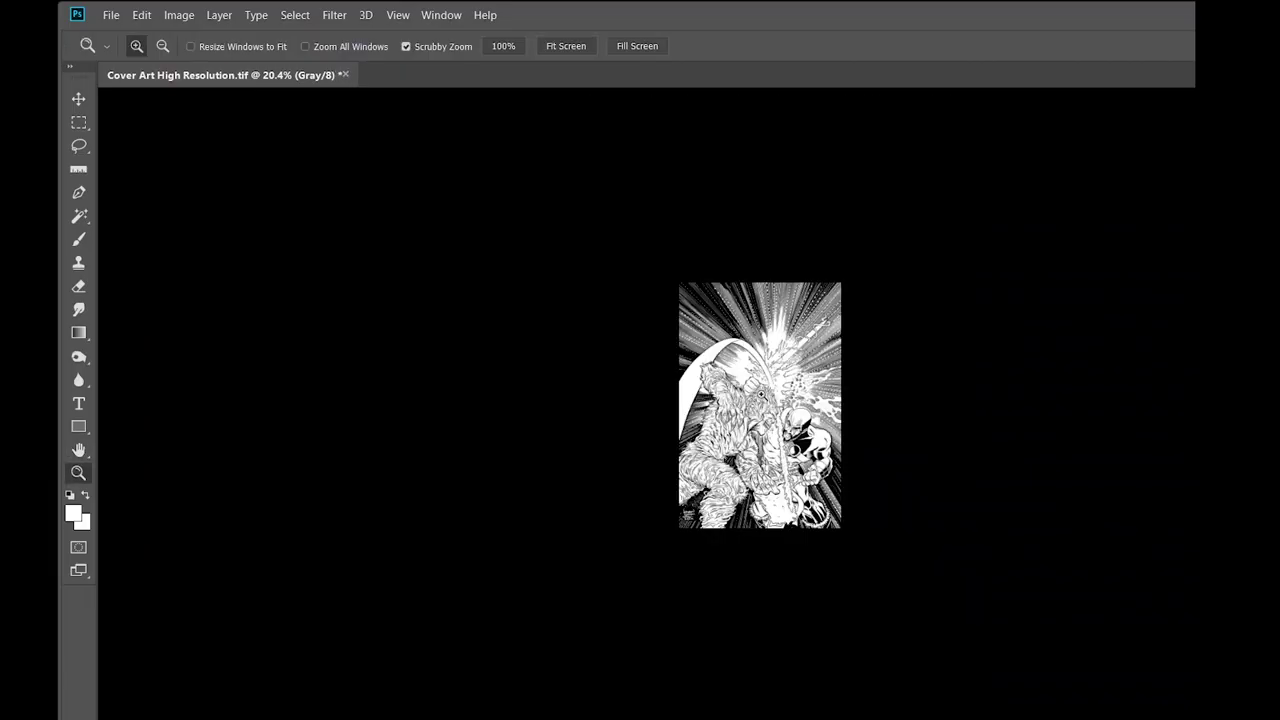
drag(761, 394, 761, 394)
drag(880, 445, 880, 445)
click(876, 446)
alt+click(876, 446)
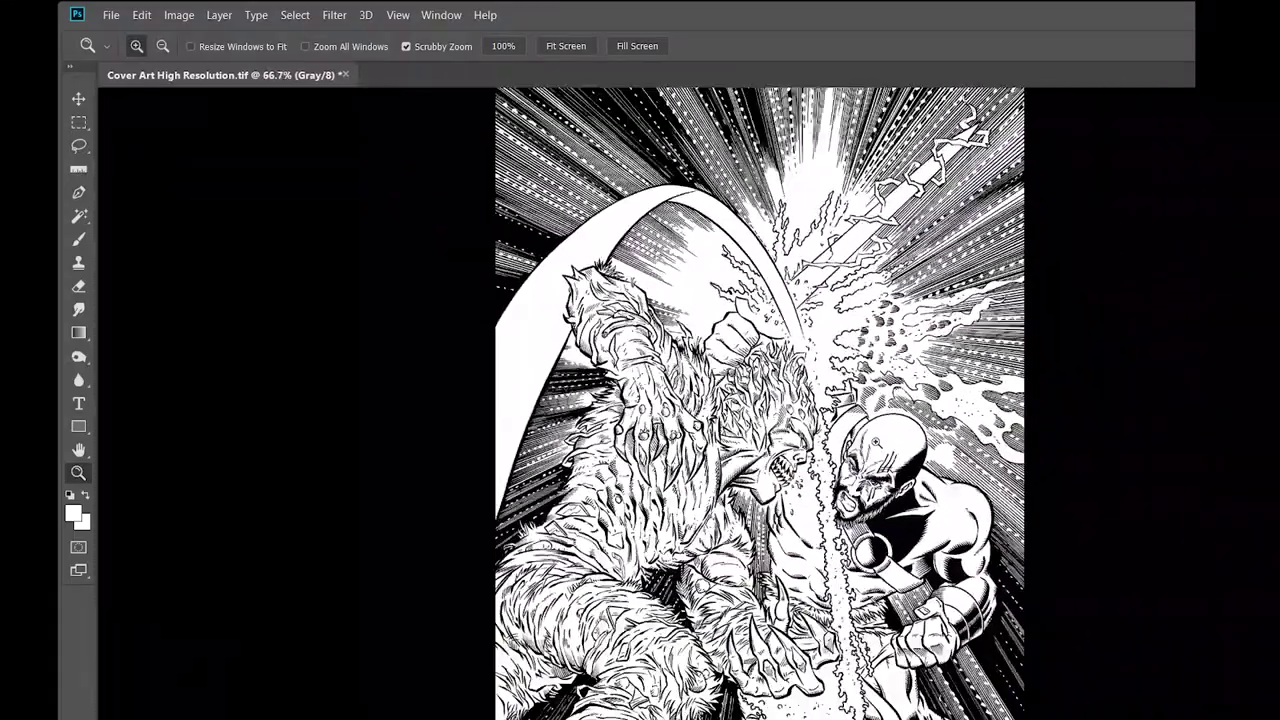
alt+click(876, 446)
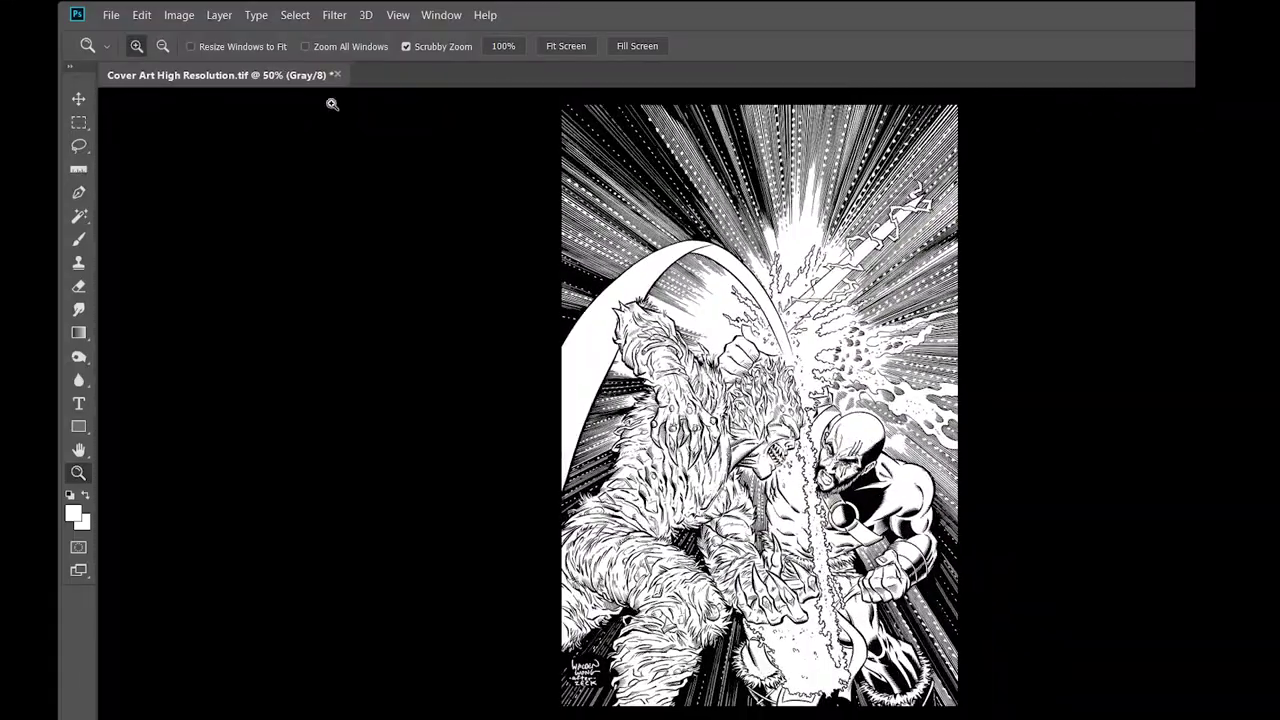
click(111, 16)
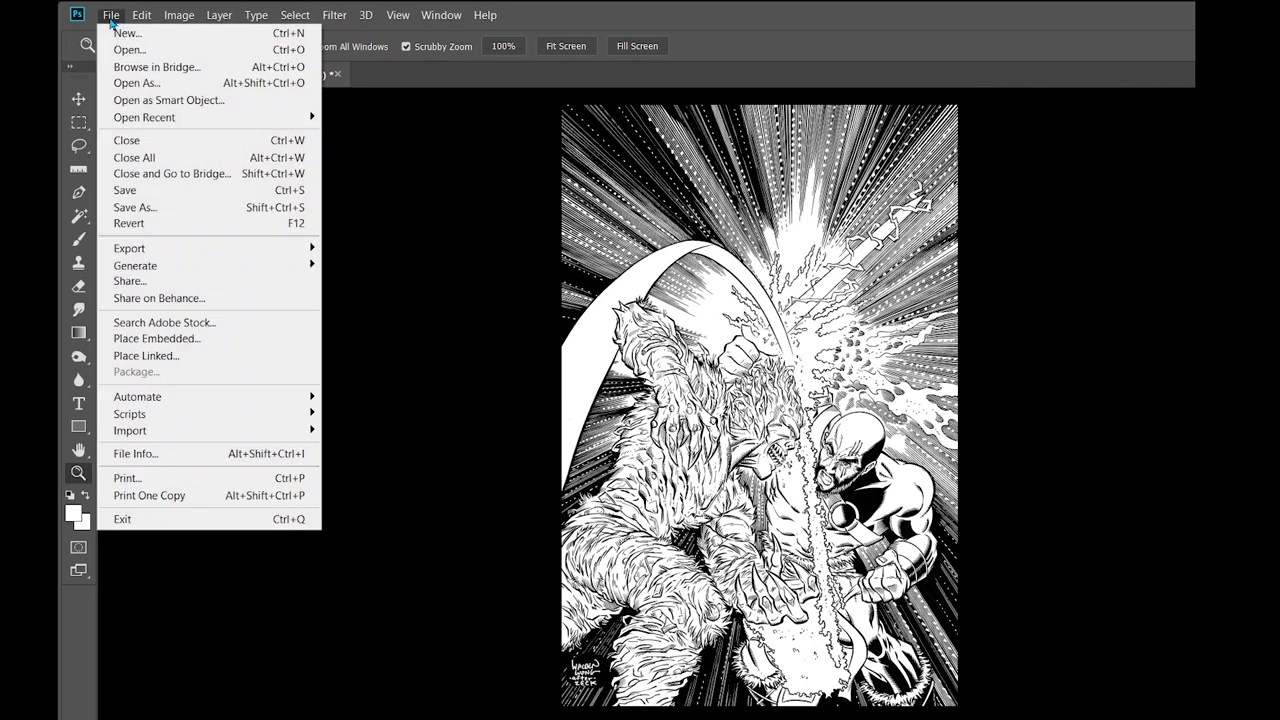
Save a copy as JPEG 'Cover Art to email client.jpg' at Quality 12 Maximum
click(134, 207)
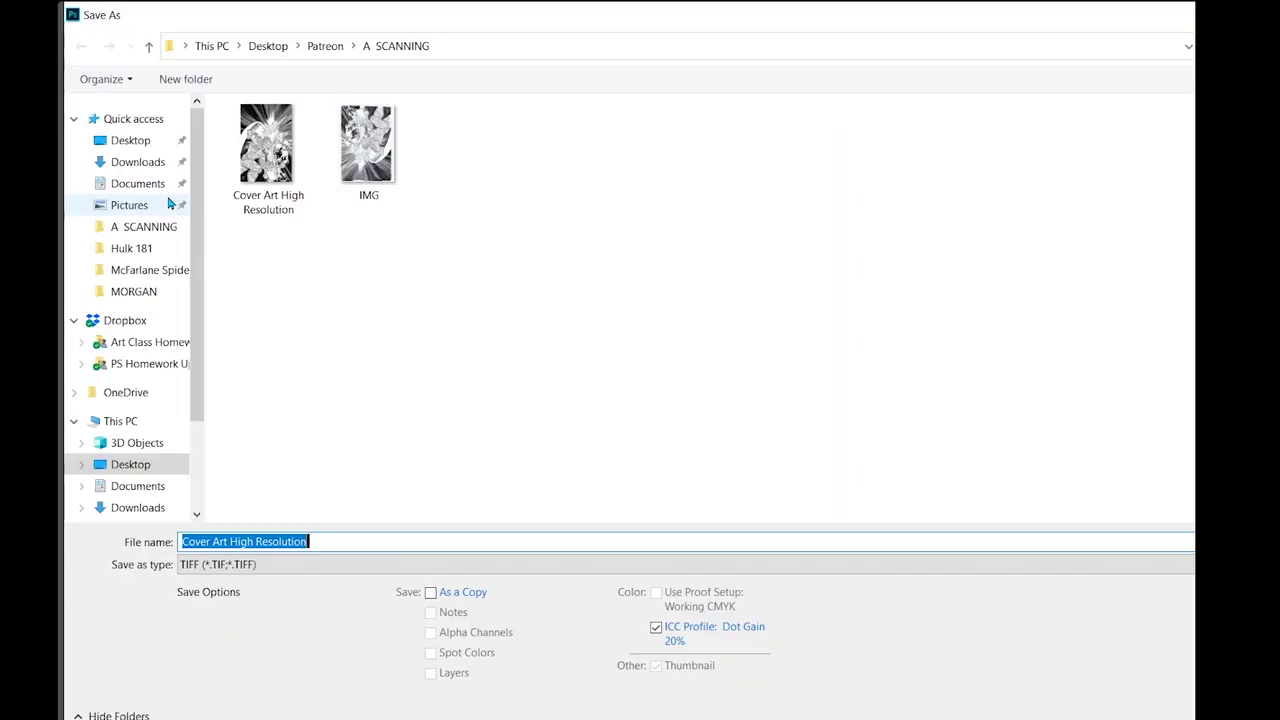
click(271, 541)
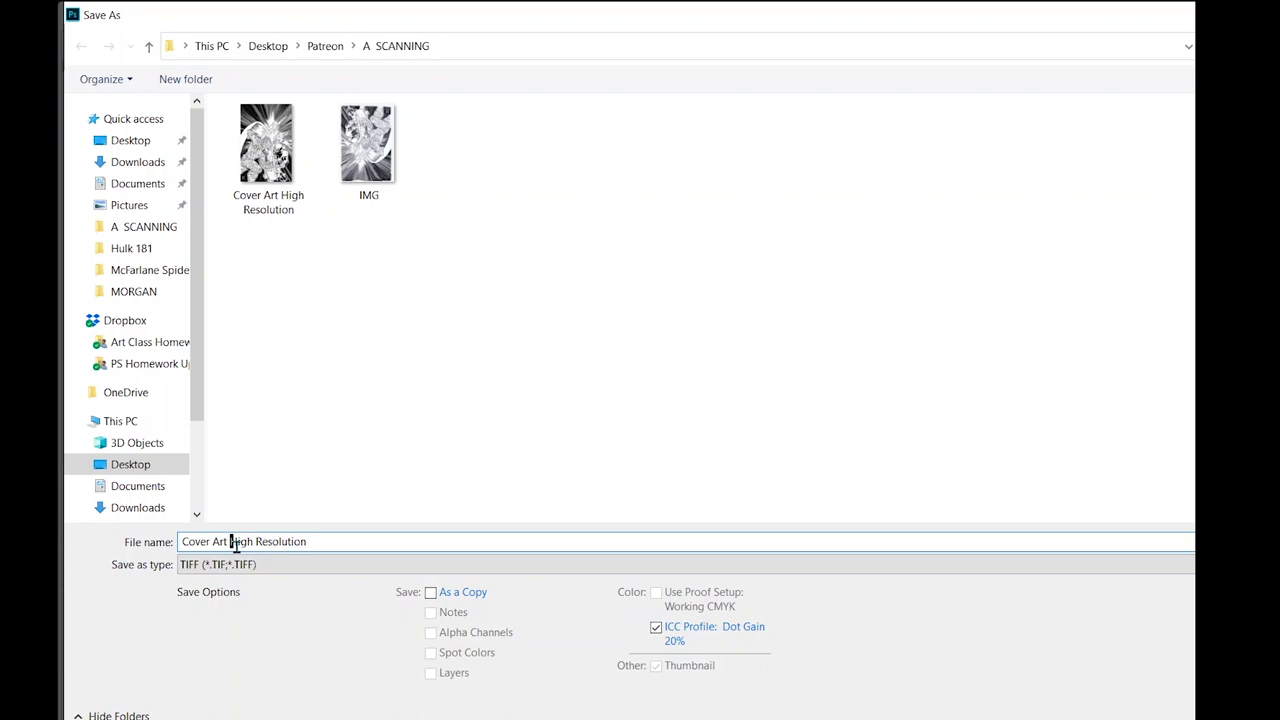
drag(230, 541, 404, 542)
text(to enail client)
click(295, 570)
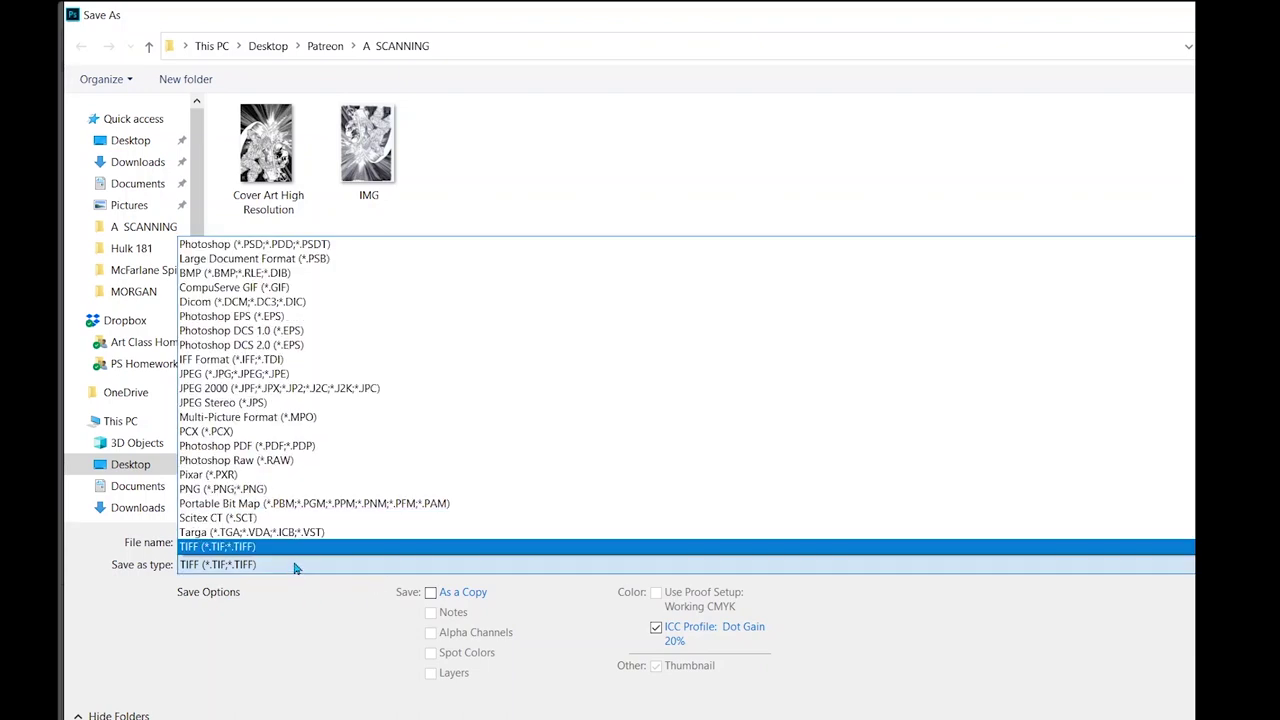
click(285, 376)
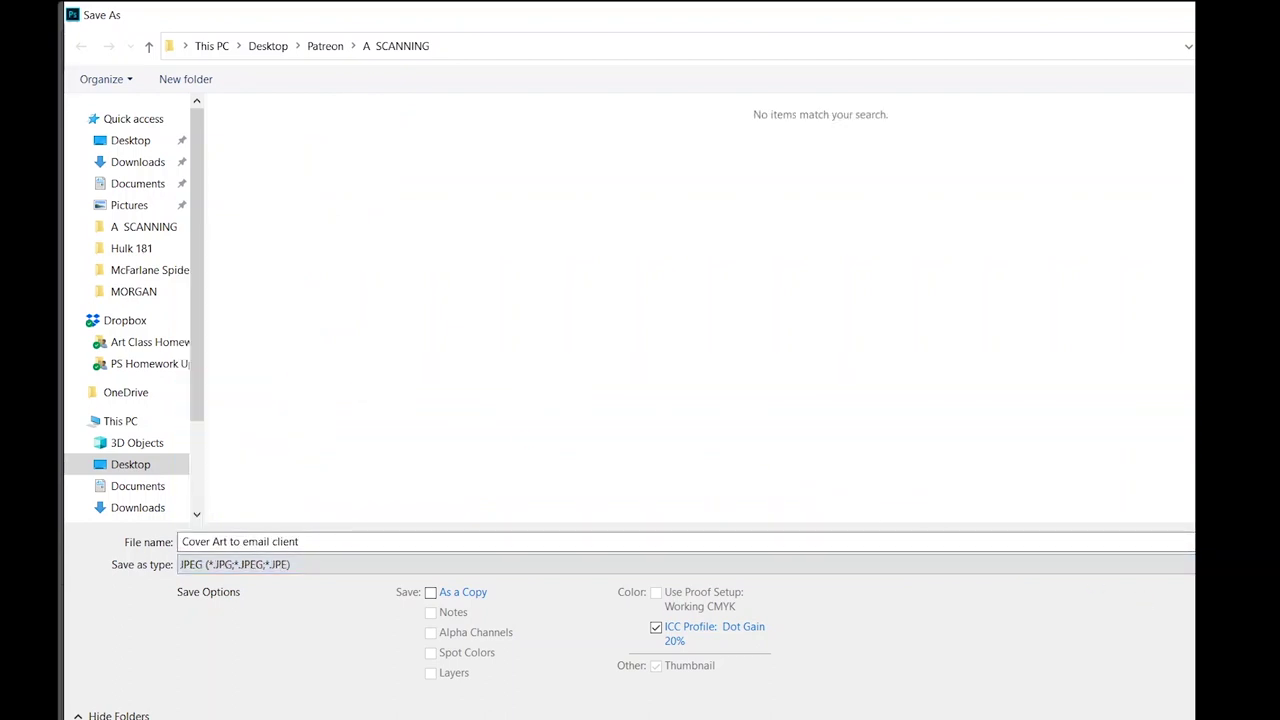
key(Return)
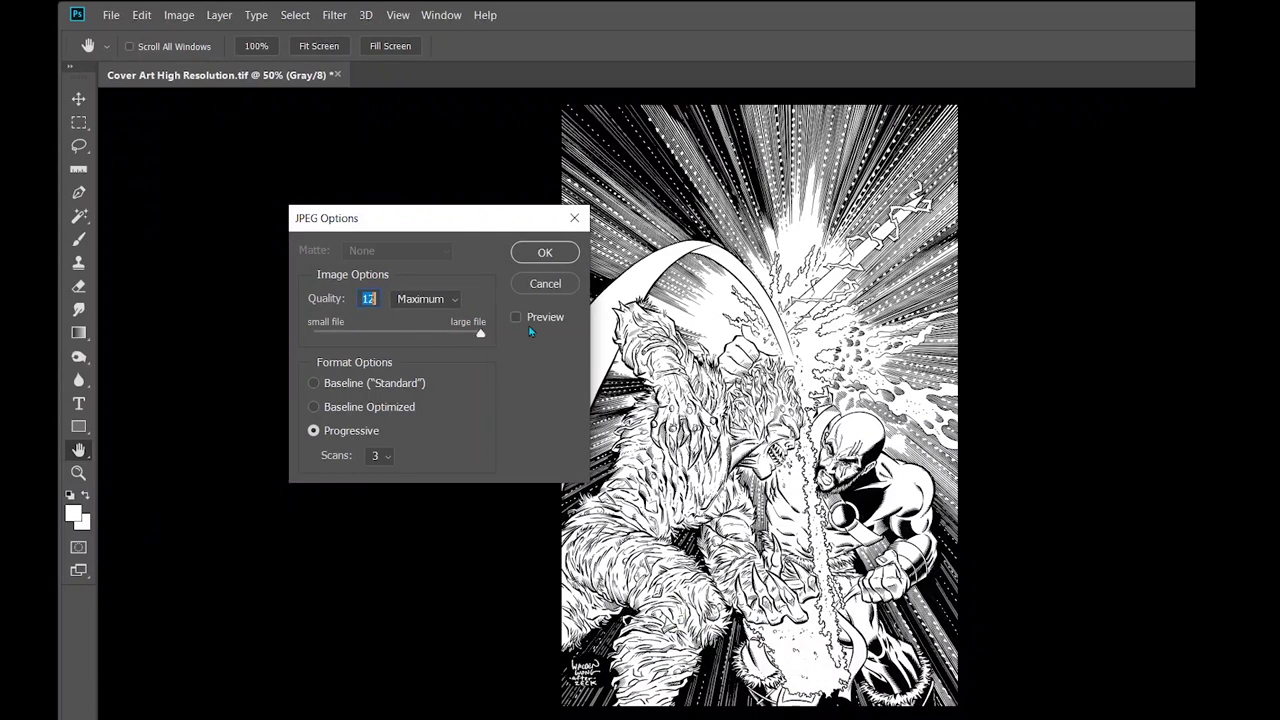
click(544, 253)
Zoom in to check the saved JPEG, then zoom back out to the whole page
key(z)
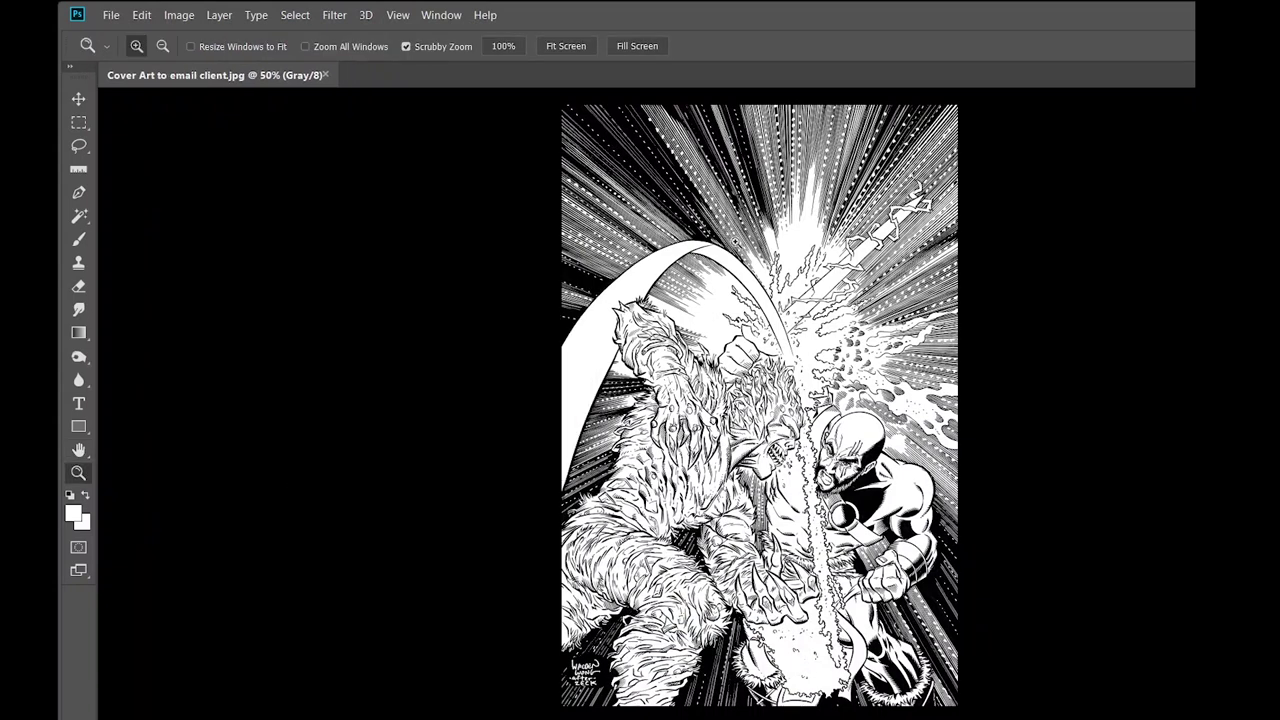
drag(784, 512, 869, 479)
drag(1120, 380, 1060, 385)
drag(1166, 404, 1105, 430)
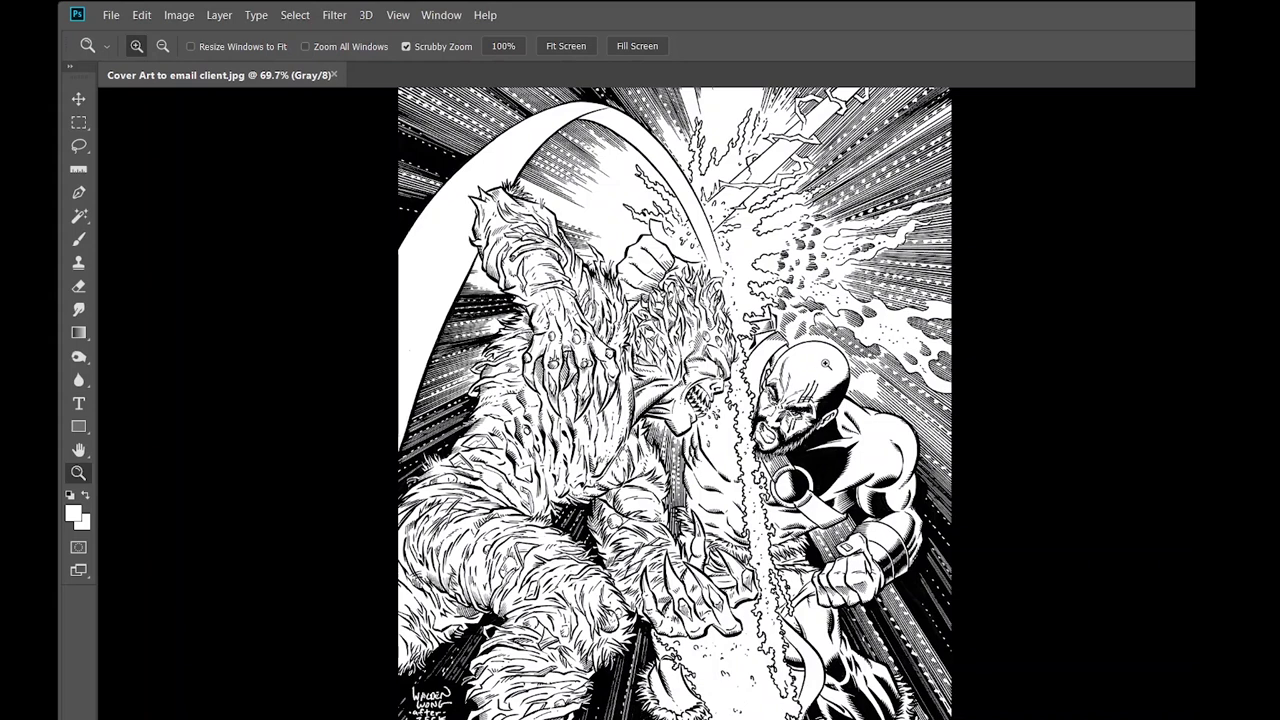
scroll(925, 304, down, 2)
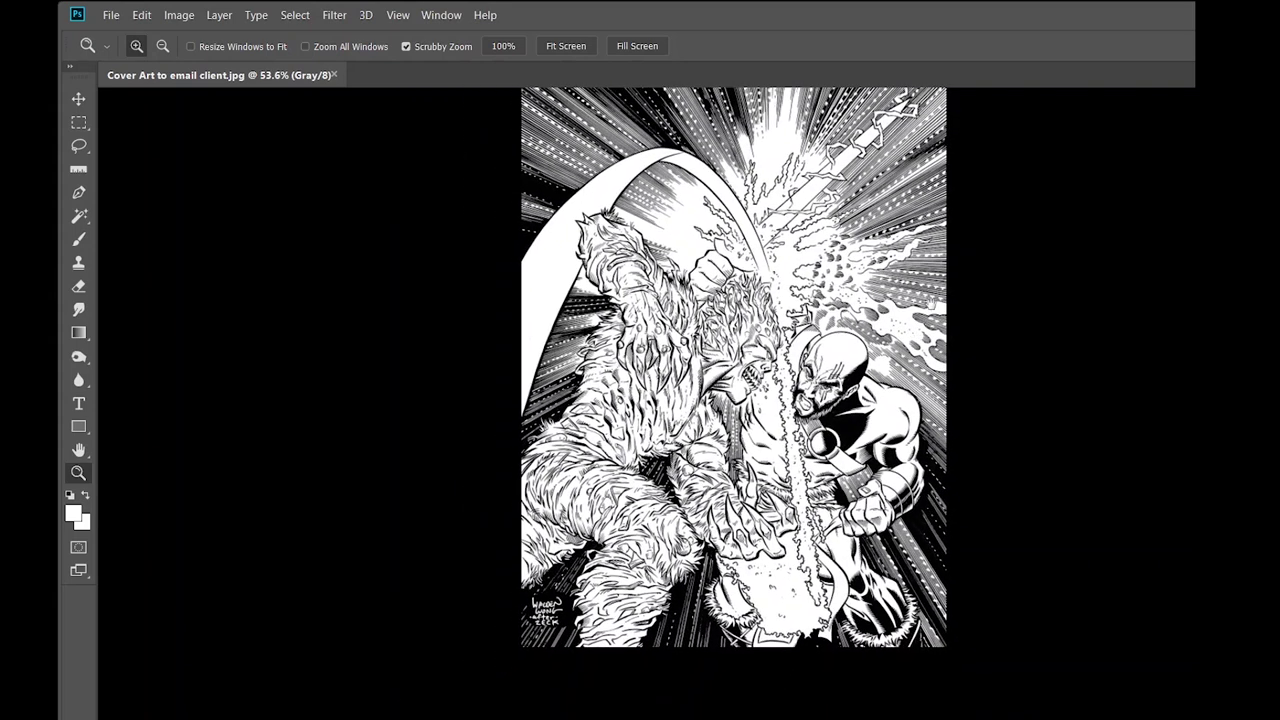
scroll(931, 304, up, 1)
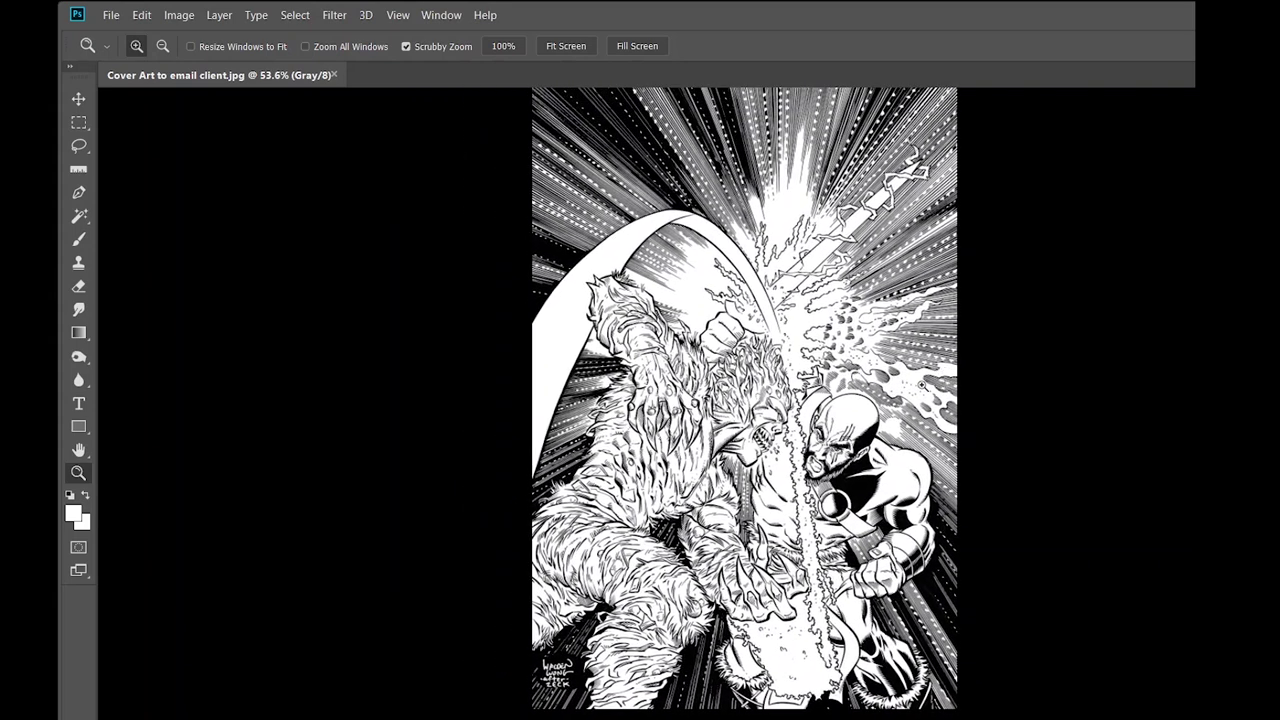
scroll(930, 395, up, 4)
scroll(923, 412, up, 3)
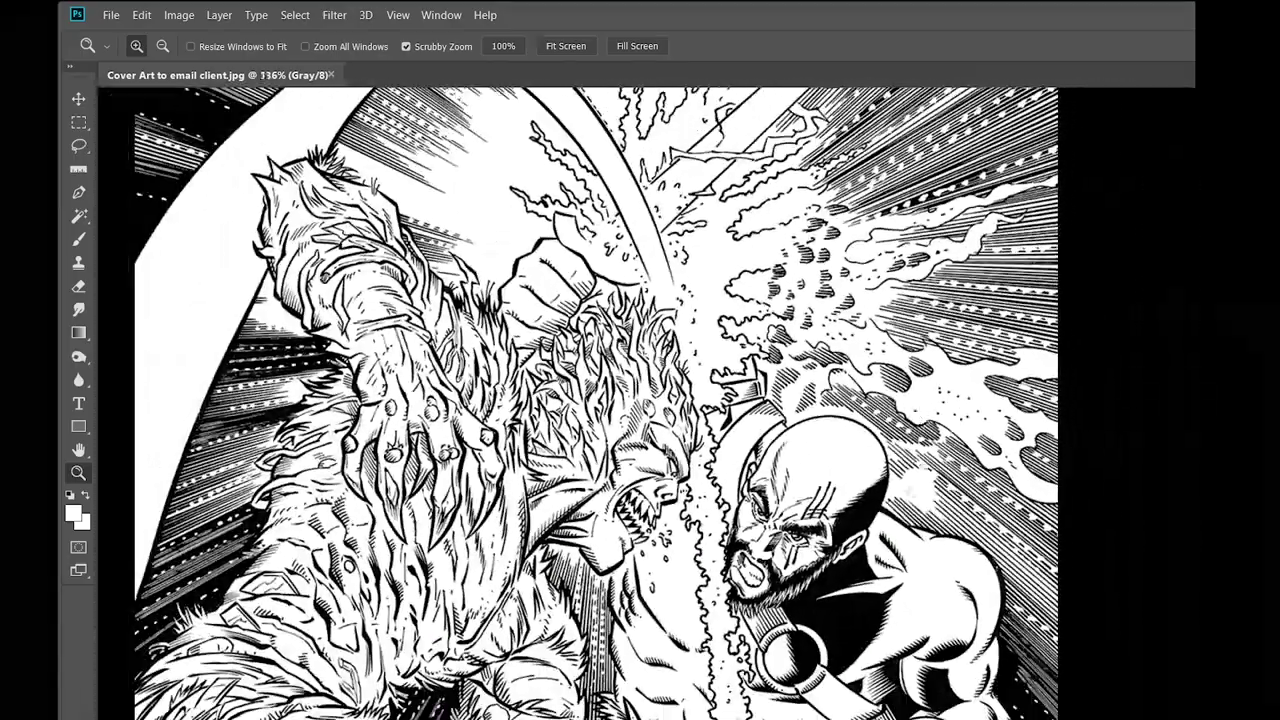
scroll(730, 400, down, 2)
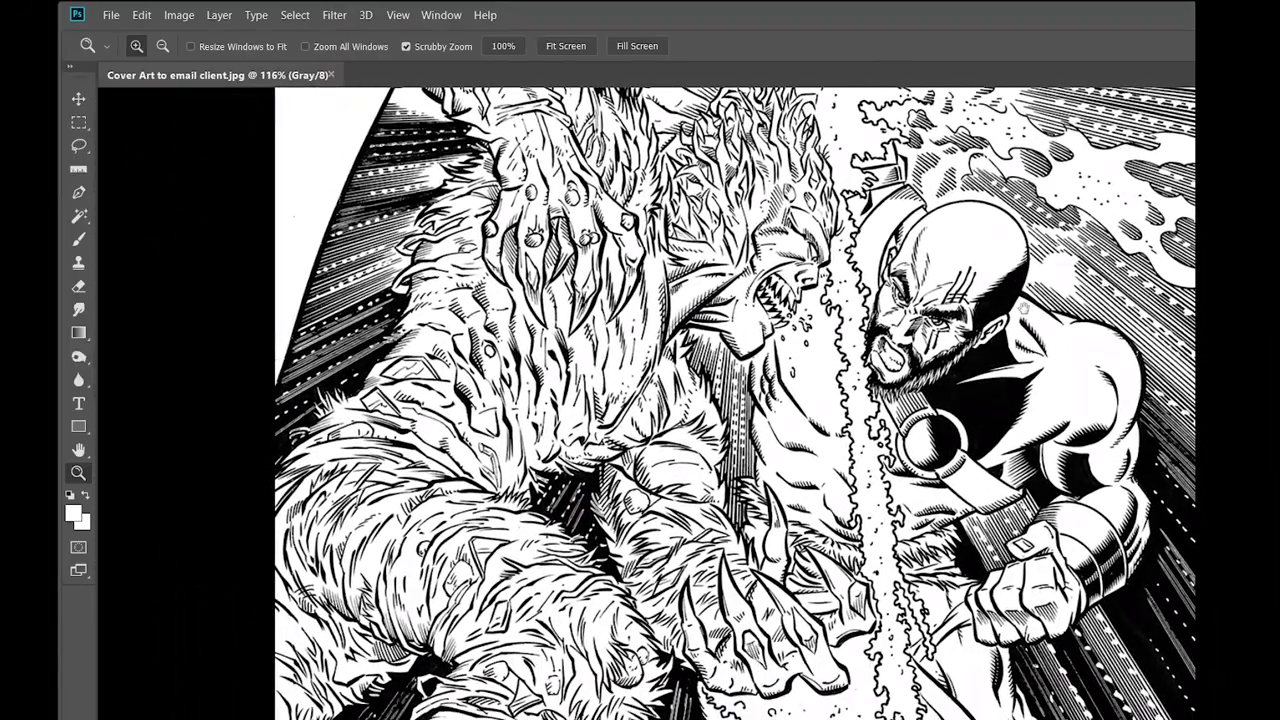
scroll(1027, 496, down, 6)
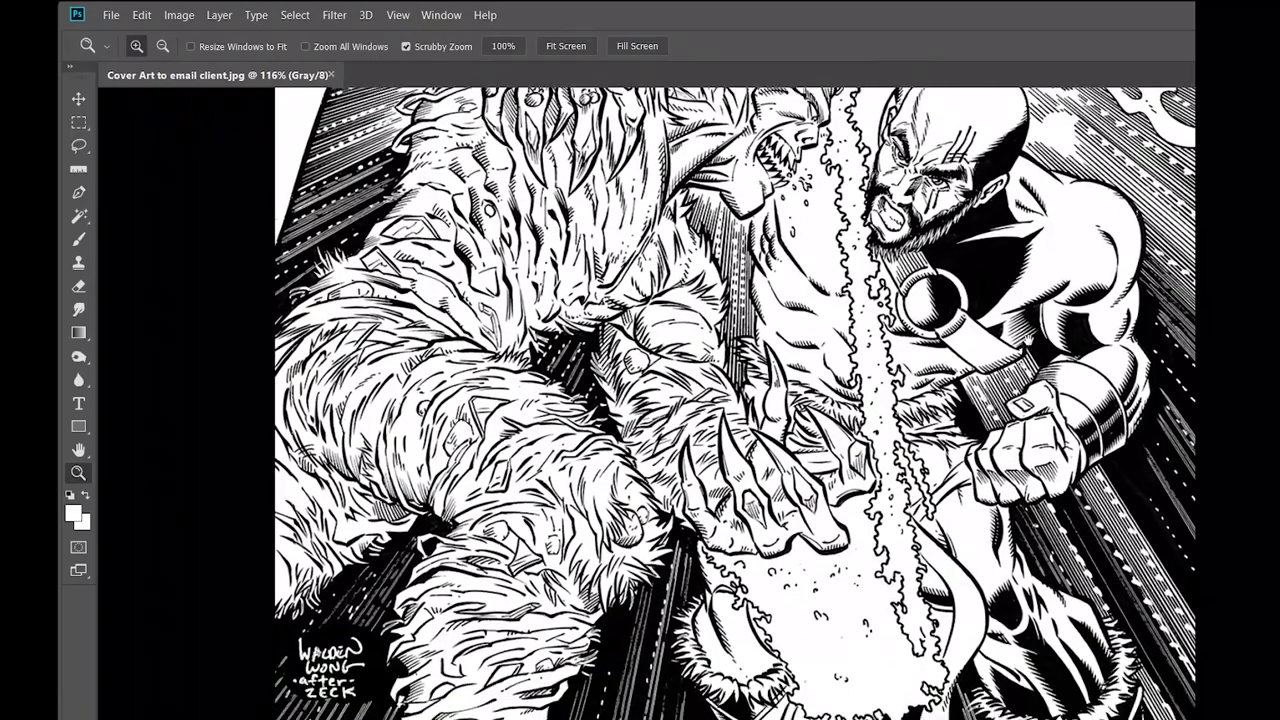
scroll(730, 402, up, 8)
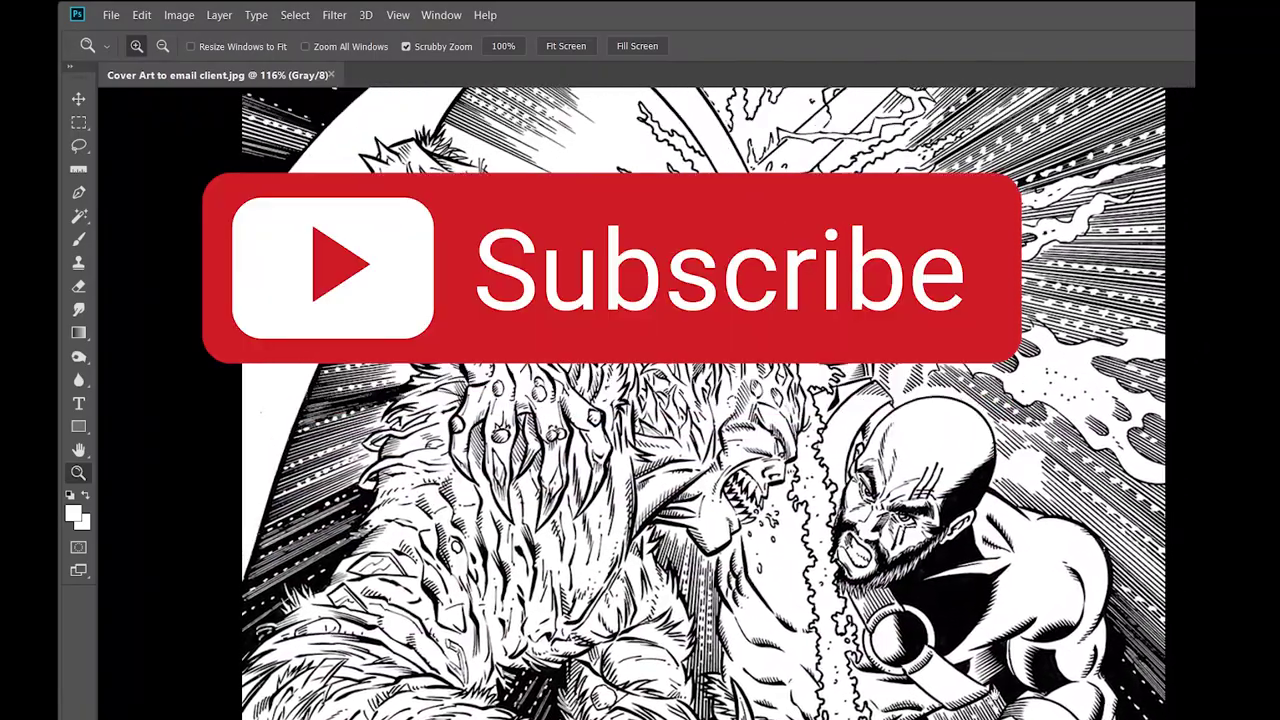
scroll(700, 400, up, 1)
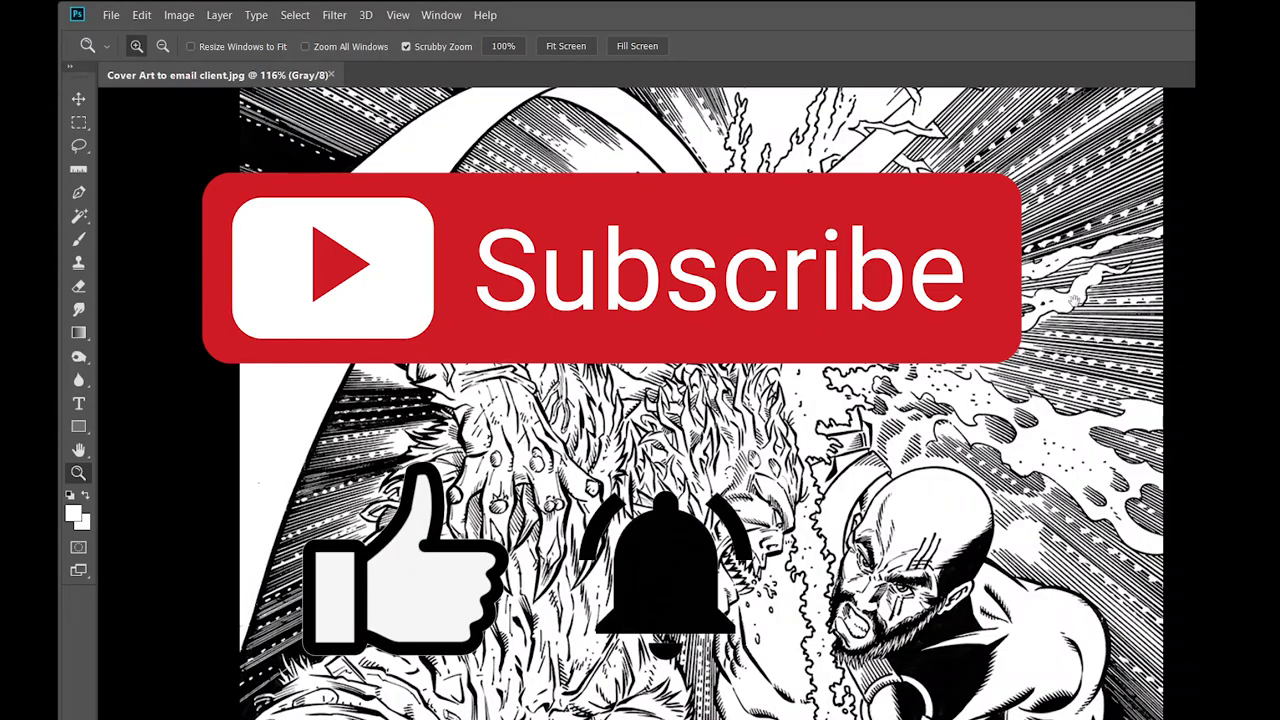
scroll(1075, 300, up, 7)
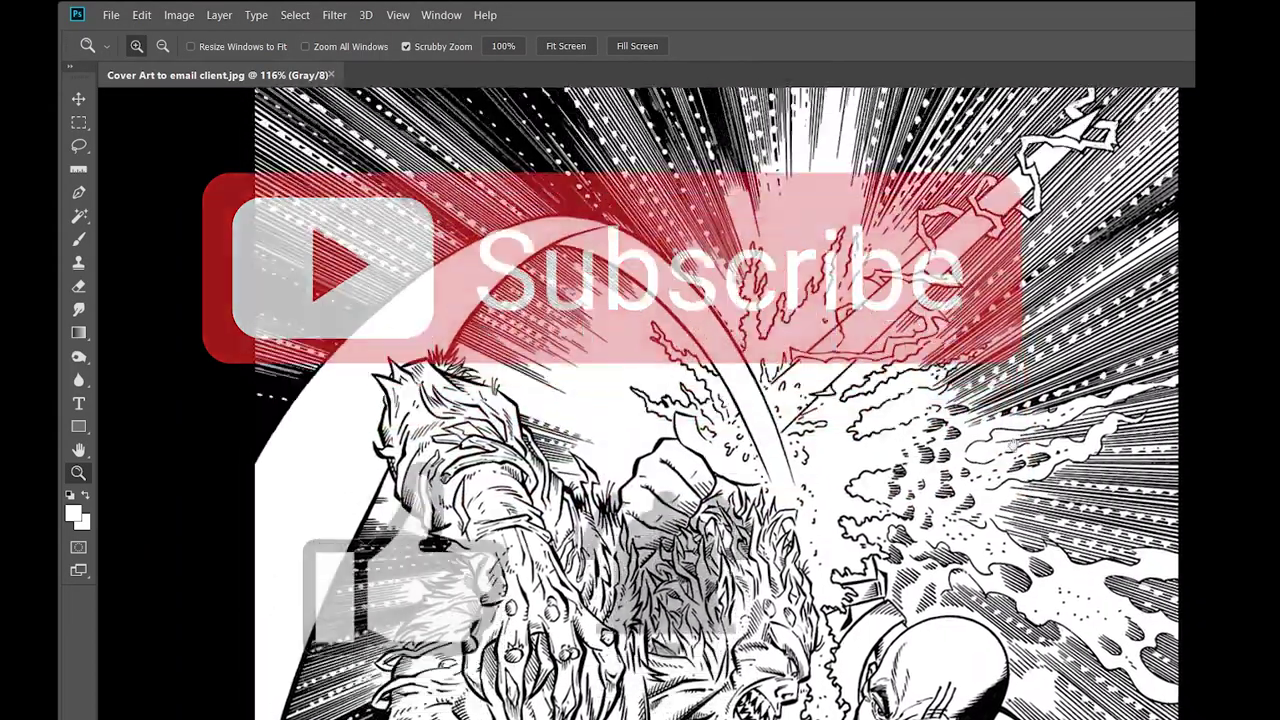
scroll(720, 400, down, 10)
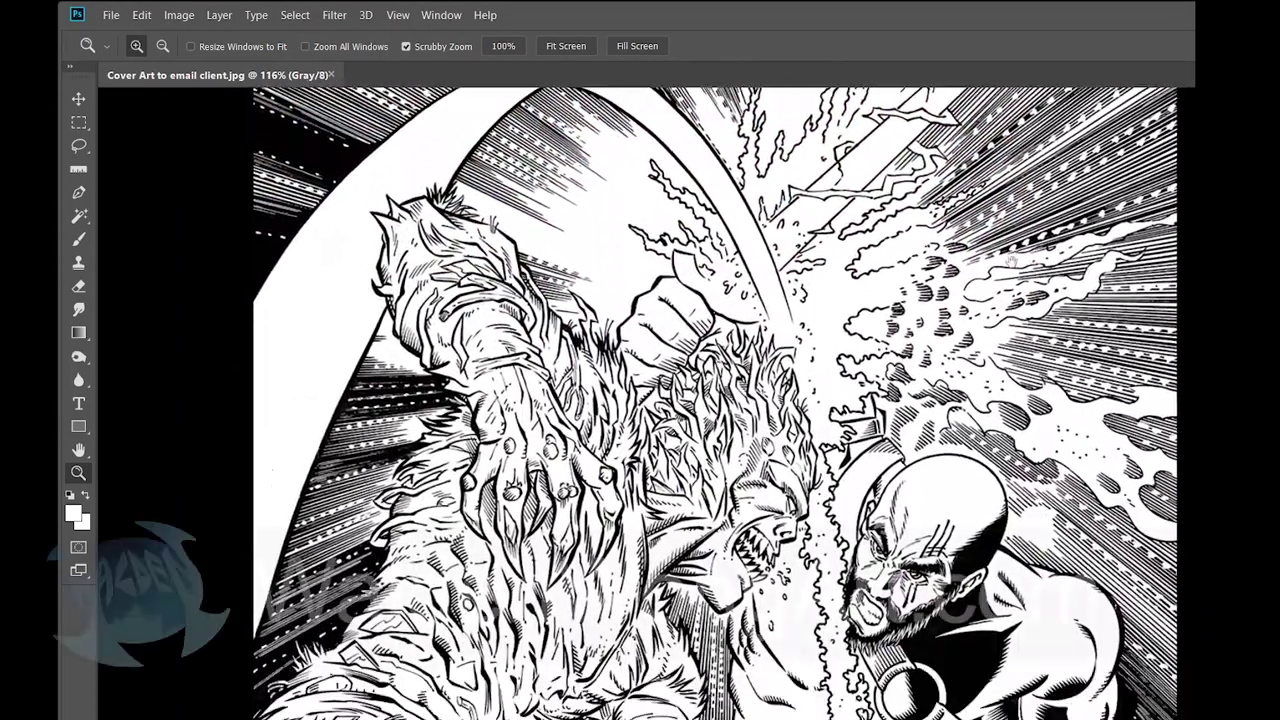
scroll(720, 400, down, 8)
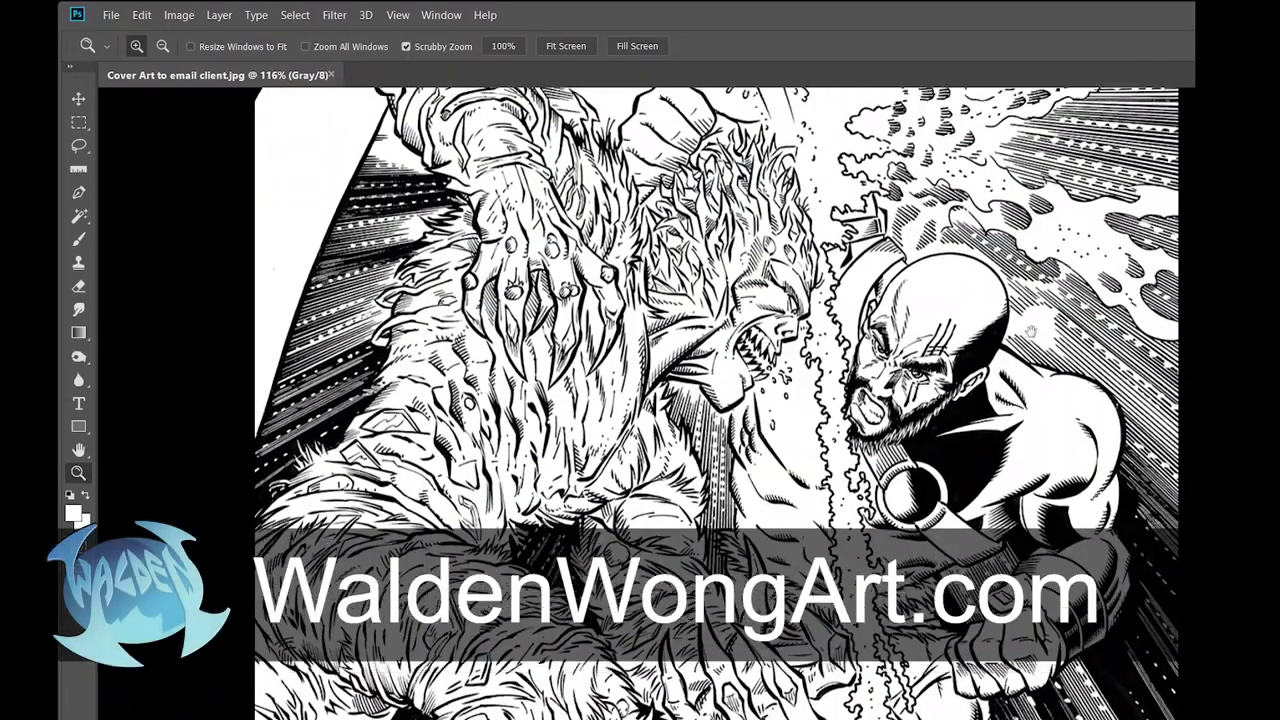
scroll(720, 400, down, 1)
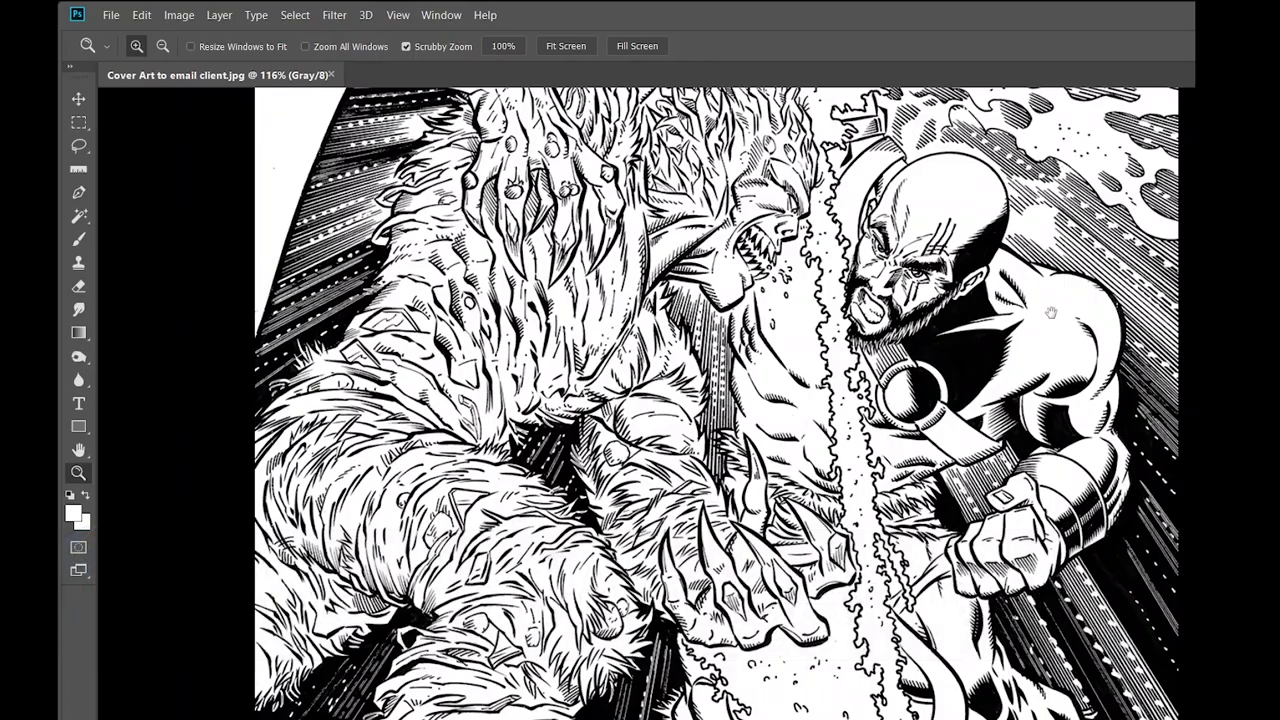
drag(1047, 328, 1005, 328)
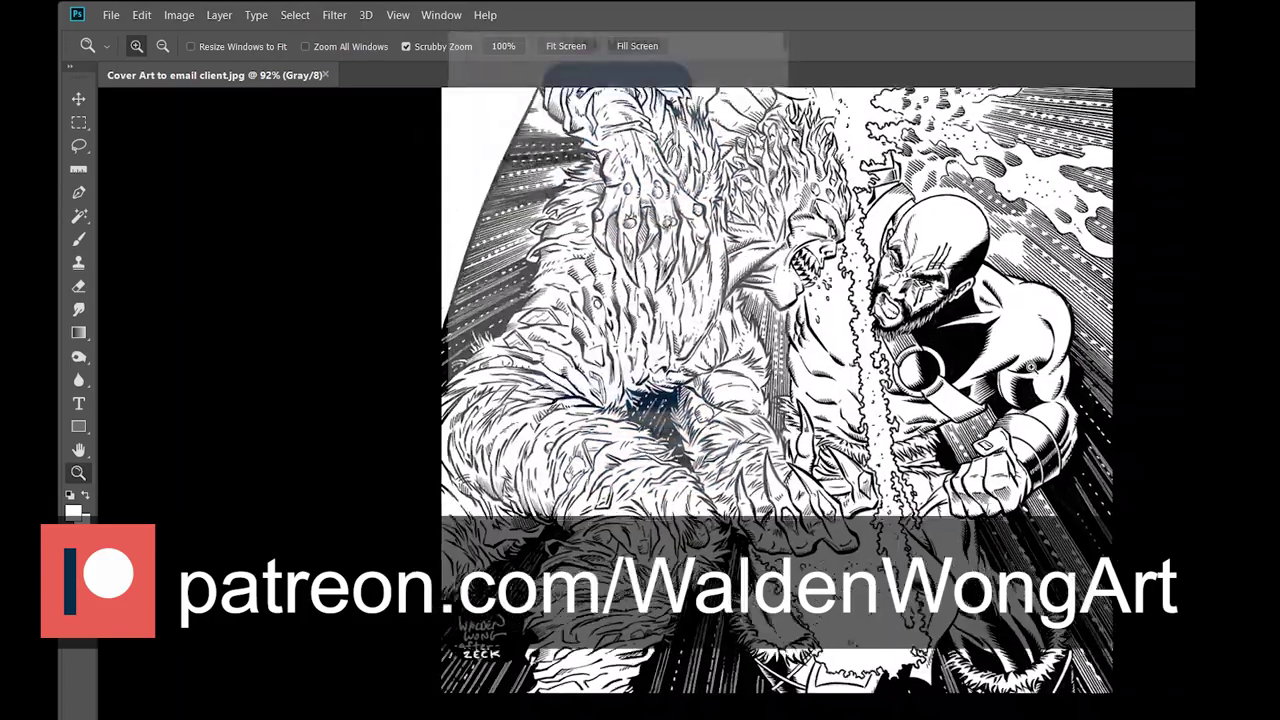
scroll(700, 400, up, 3)
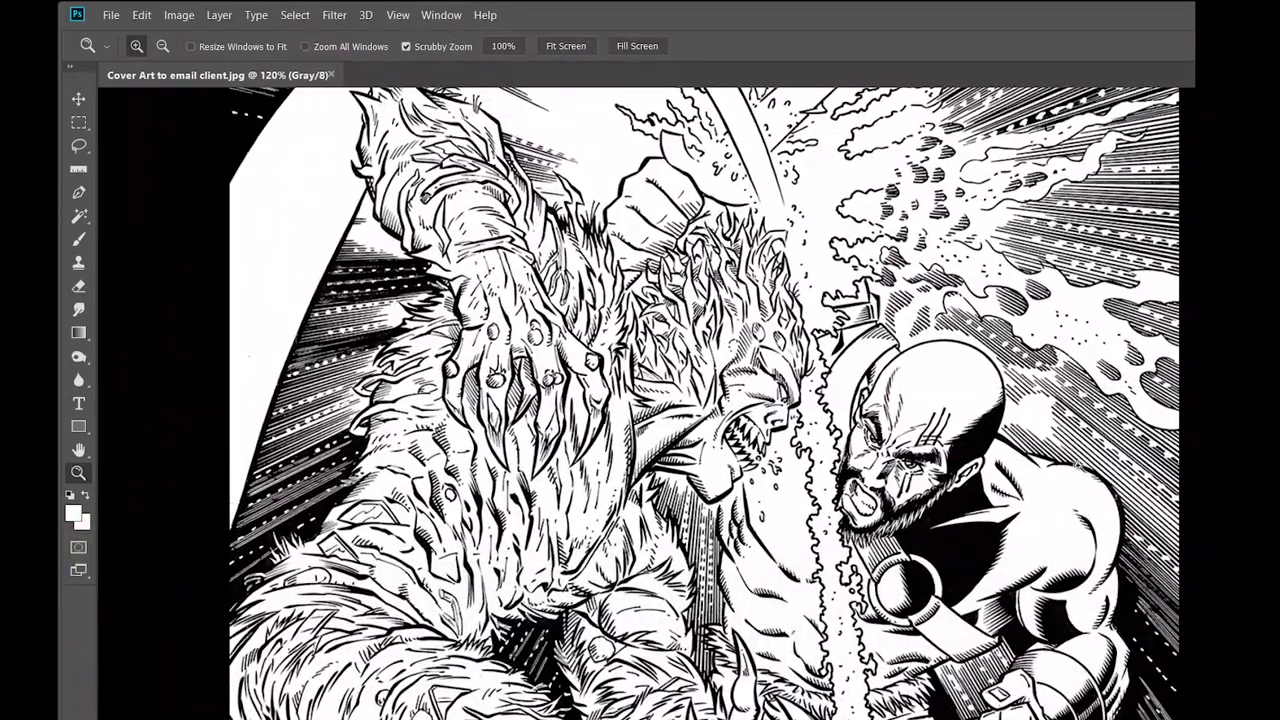
key(r)
drag(840, 400, 714, 303)
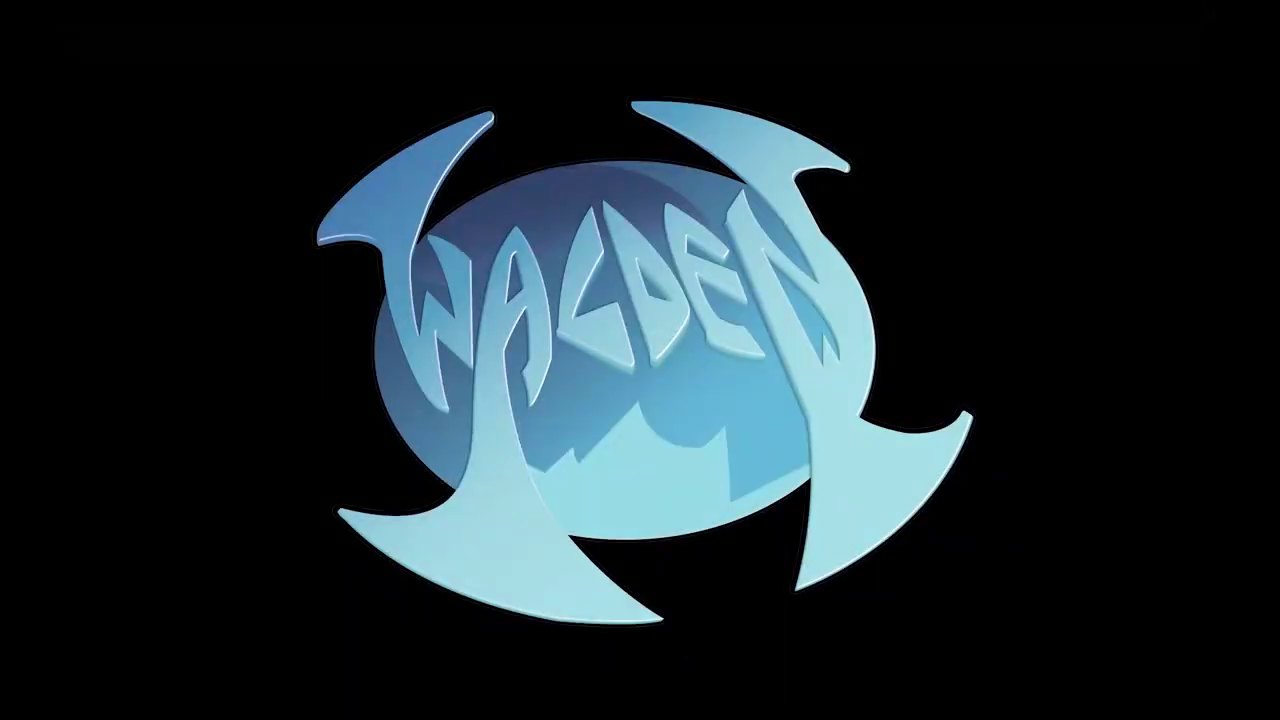